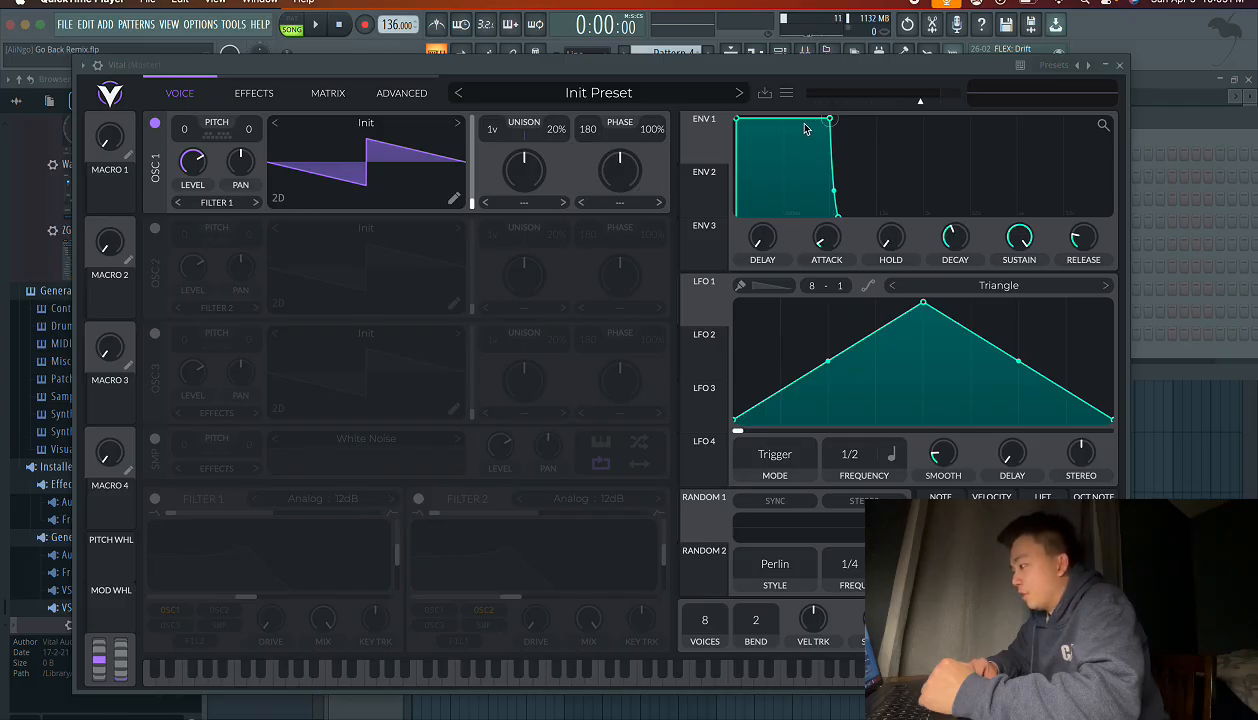
- Move the Vital synth window and the channel rack aside so the playlist arrangement is uncovered
{"action": "left_click_drag", "start_coordinate": [742, 126], "coordinate": [733, 124]}
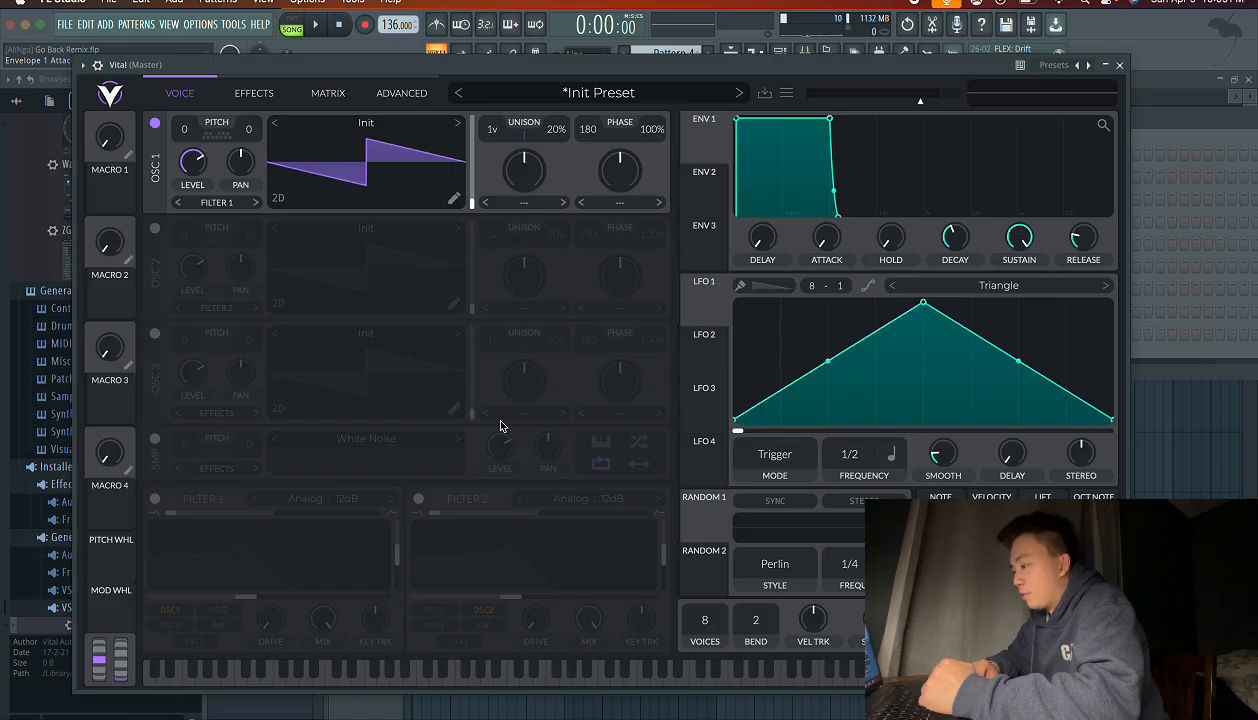
{"action": "left_click_drag", "start_coordinate": [281, 75], "coordinate": [252, 588]}
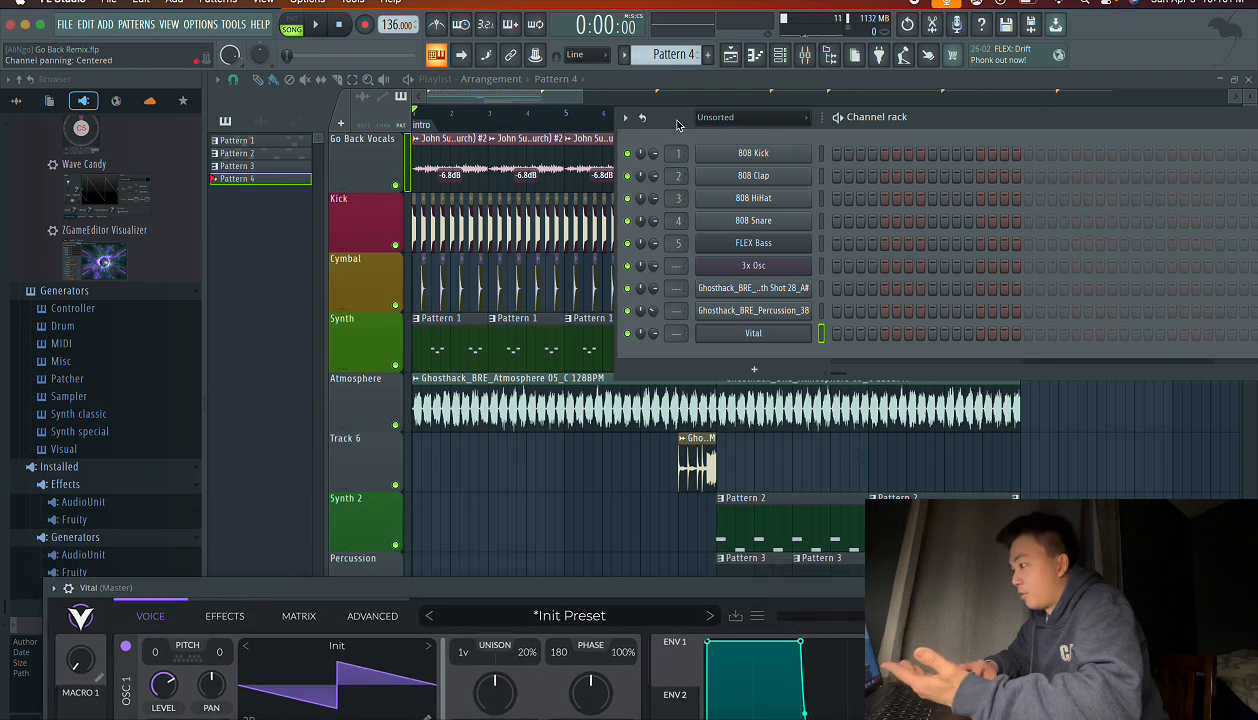
{"action": "left_click_drag", "start_coordinate": [677, 124], "coordinate": [877, 463]}
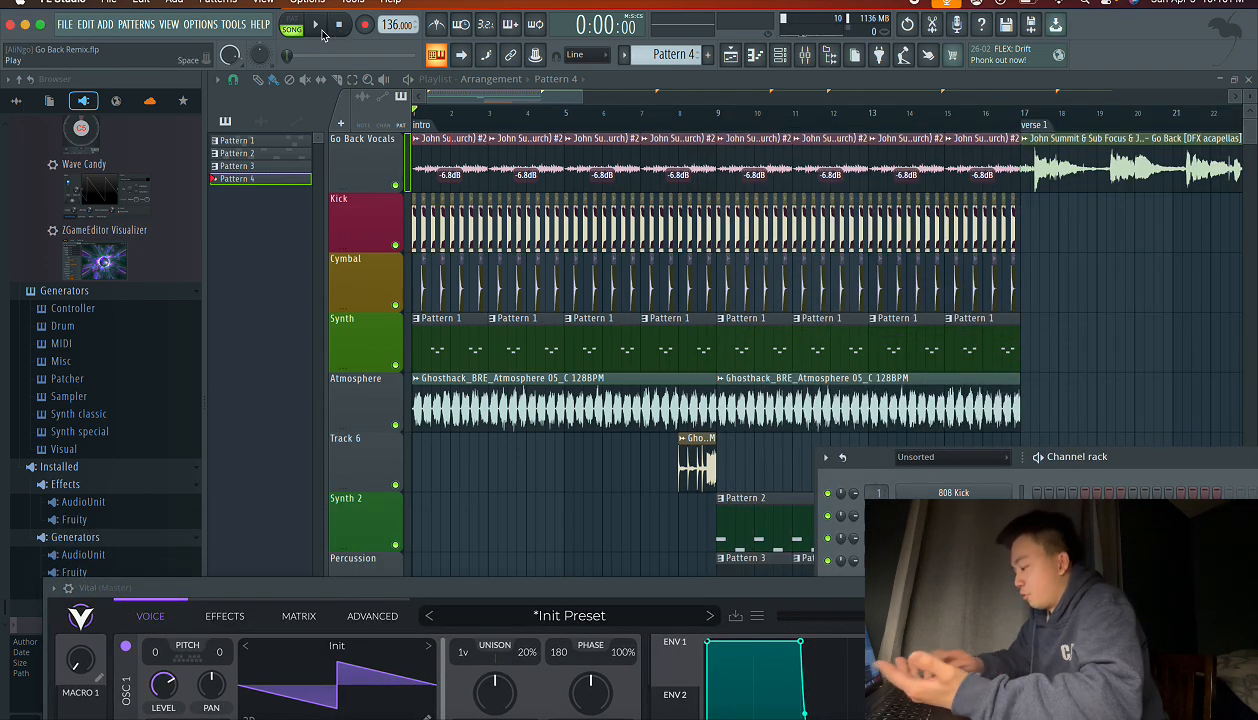
- Play the song from the intro into verse 1 at a raised system volume, following the playhead, and stop playback
{"action": "key", "text": "XF86AudioRaiseVolume"}
{"action": "key", "text": "XF86AudioRaiseVolume"}
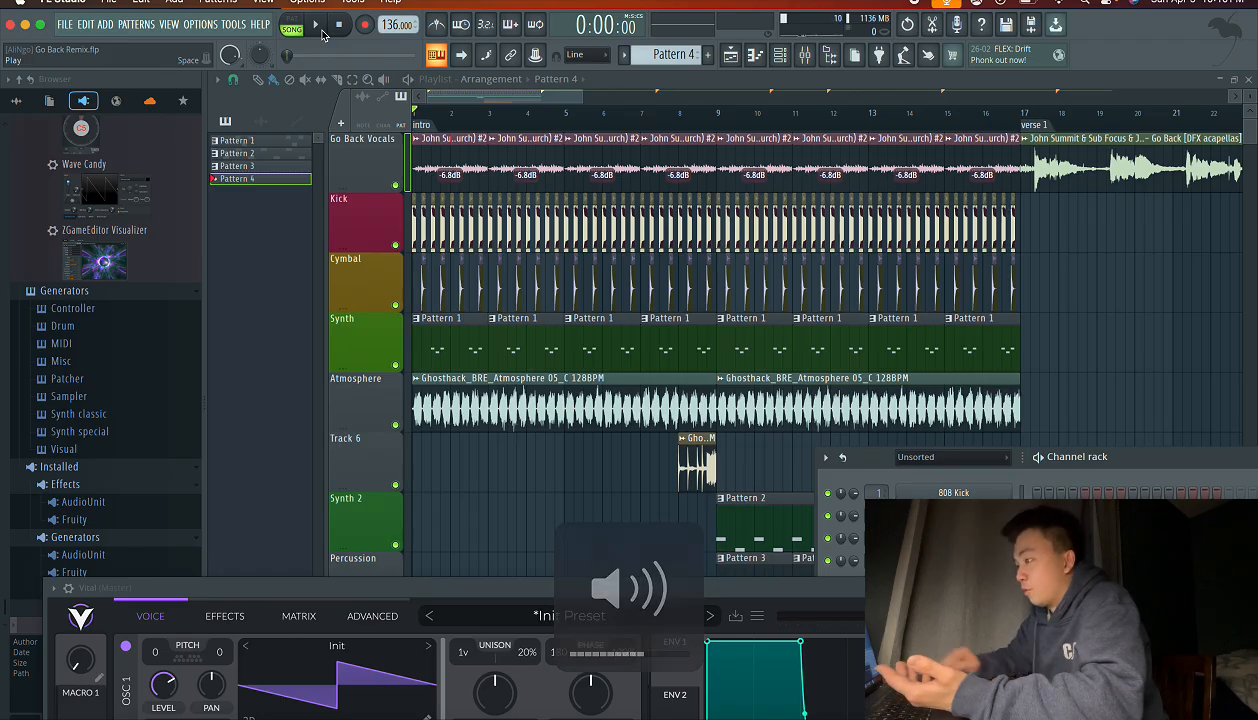
{"action": "left_click", "coordinate": [318, 28]}
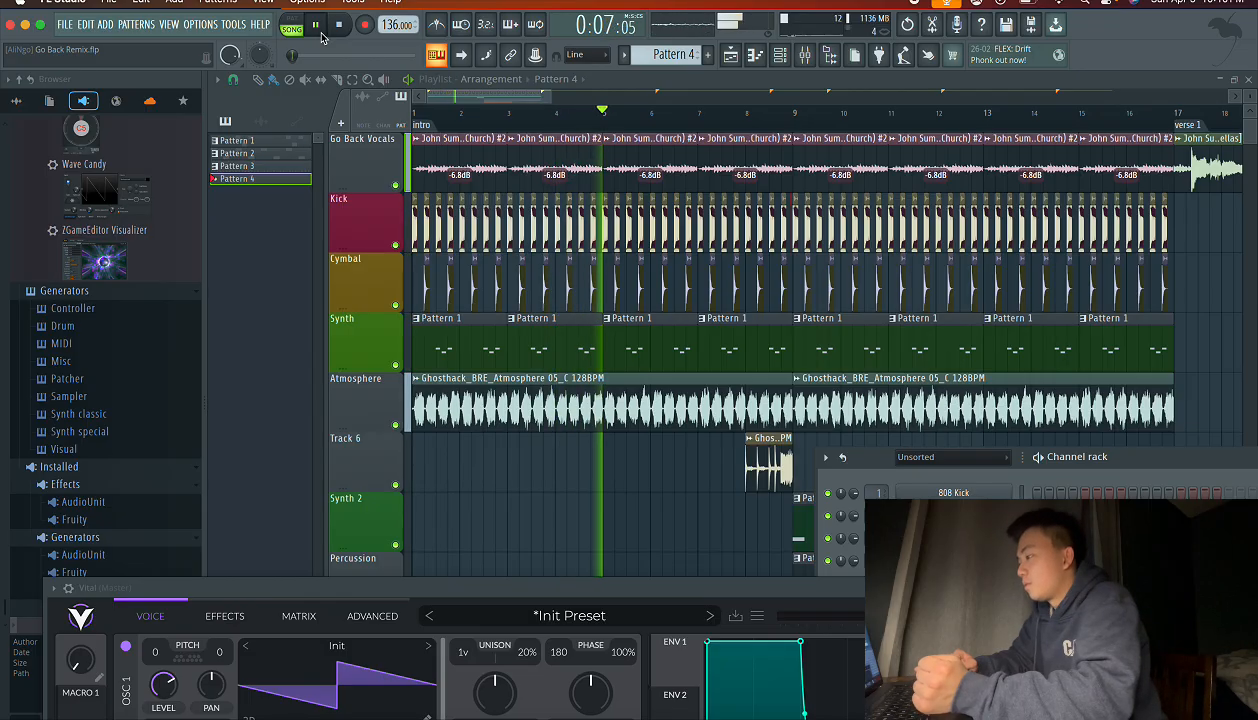
{"action": "scroll", "coordinate": [474, 176], "scroll_direction": "right", "scroll_amount": 2}
{"action": "scroll", "coordinate": [474, 176], "scroll_direction": "right", "scroll_amount": 1}
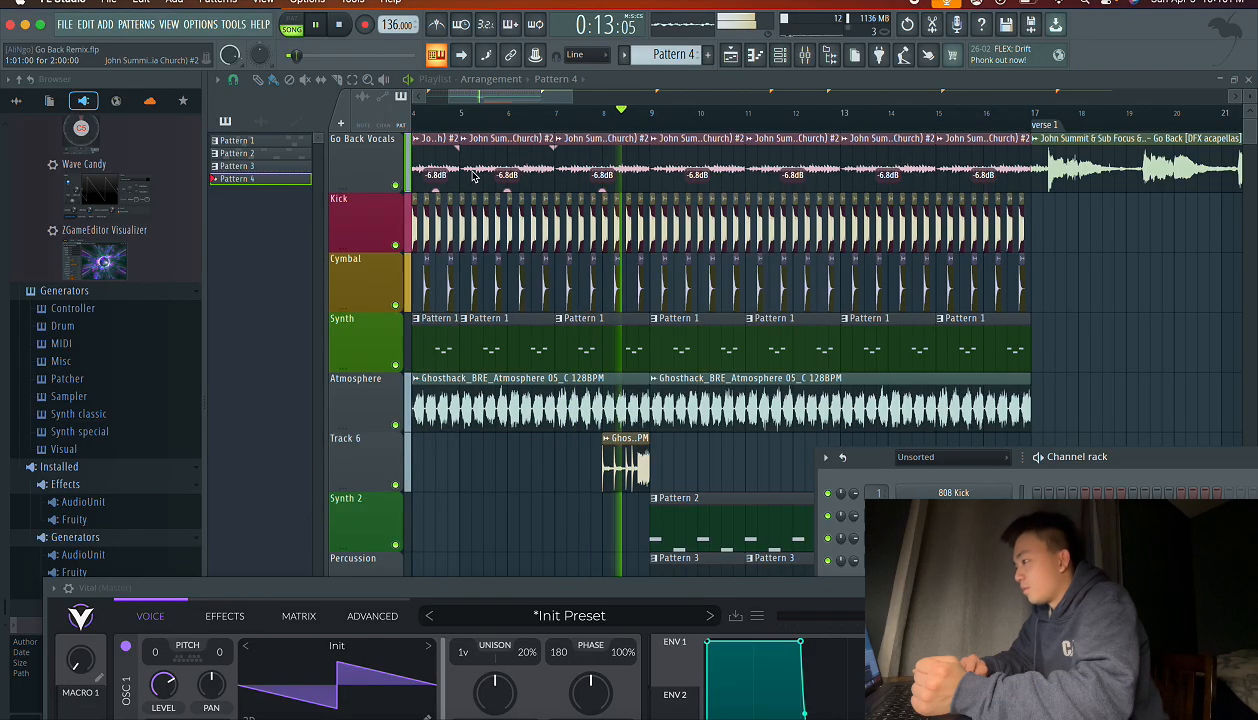
{"action": "scroll", "coordinate": [615, 222], "scroll_direction": "right", "scroll_amount": 3}
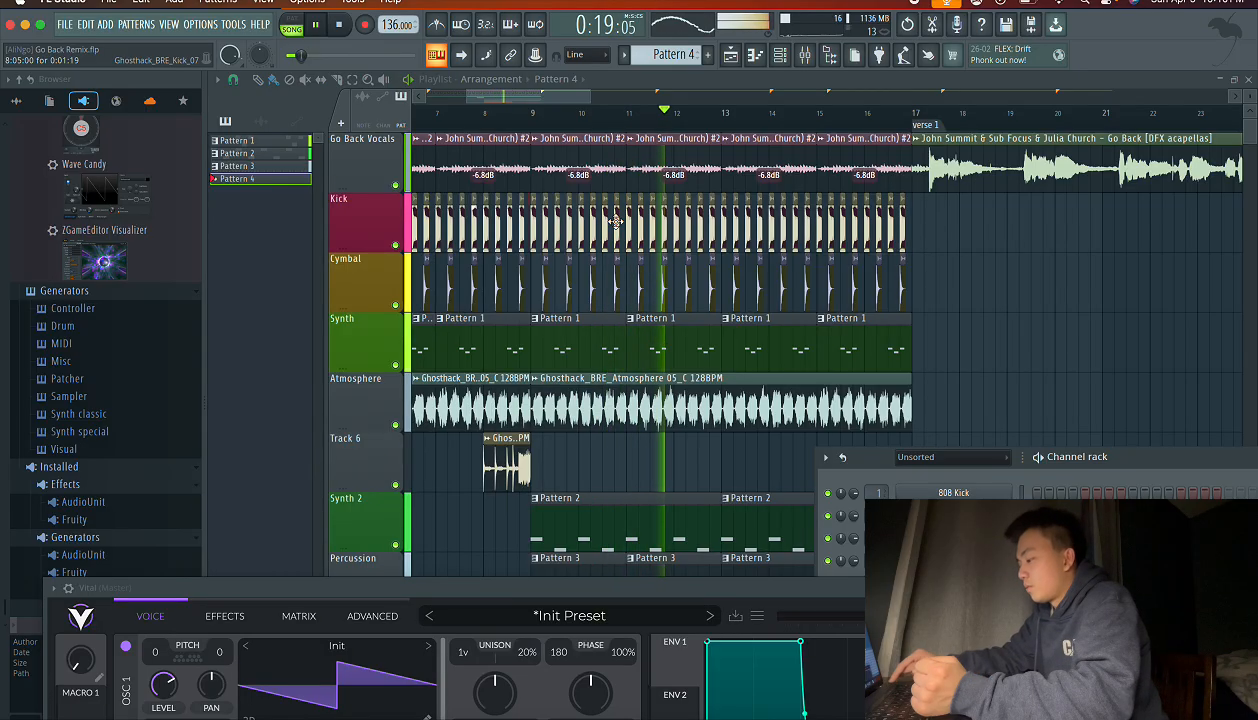
{"action": "key", "text": "XF86AudioRaiseVolume"}
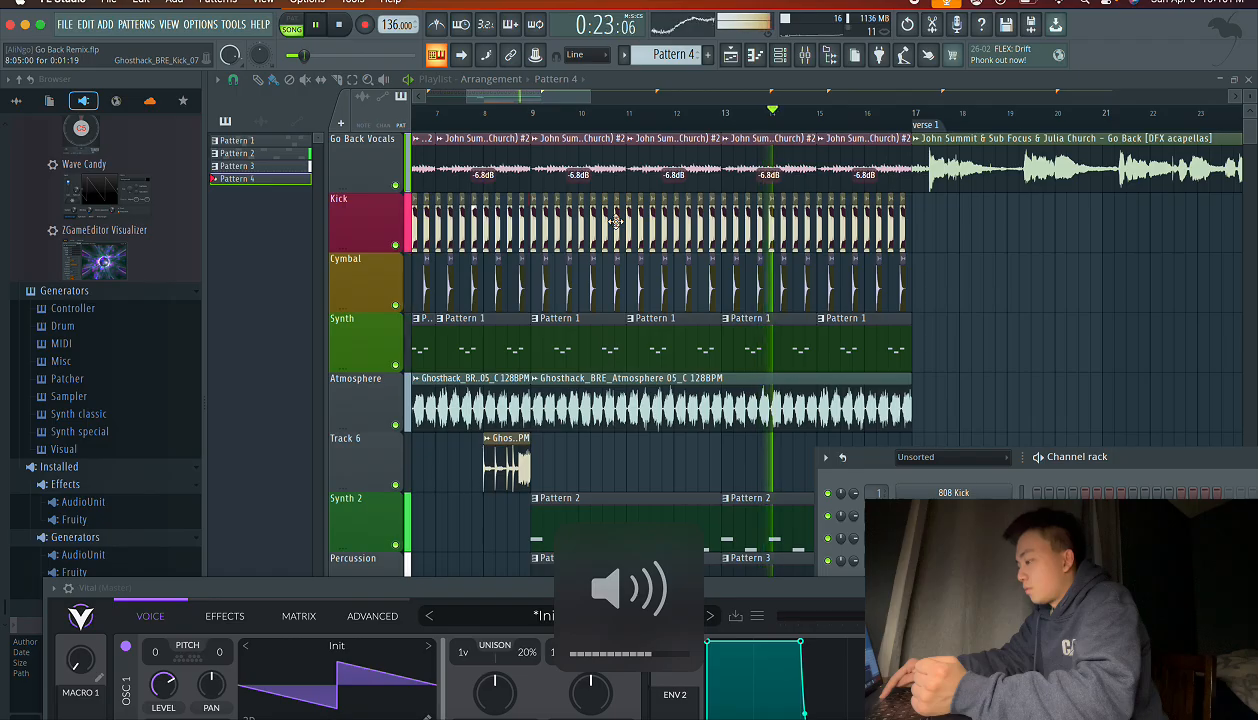
{"action": "key", "text": "XF86AudioRaiseVolume"}
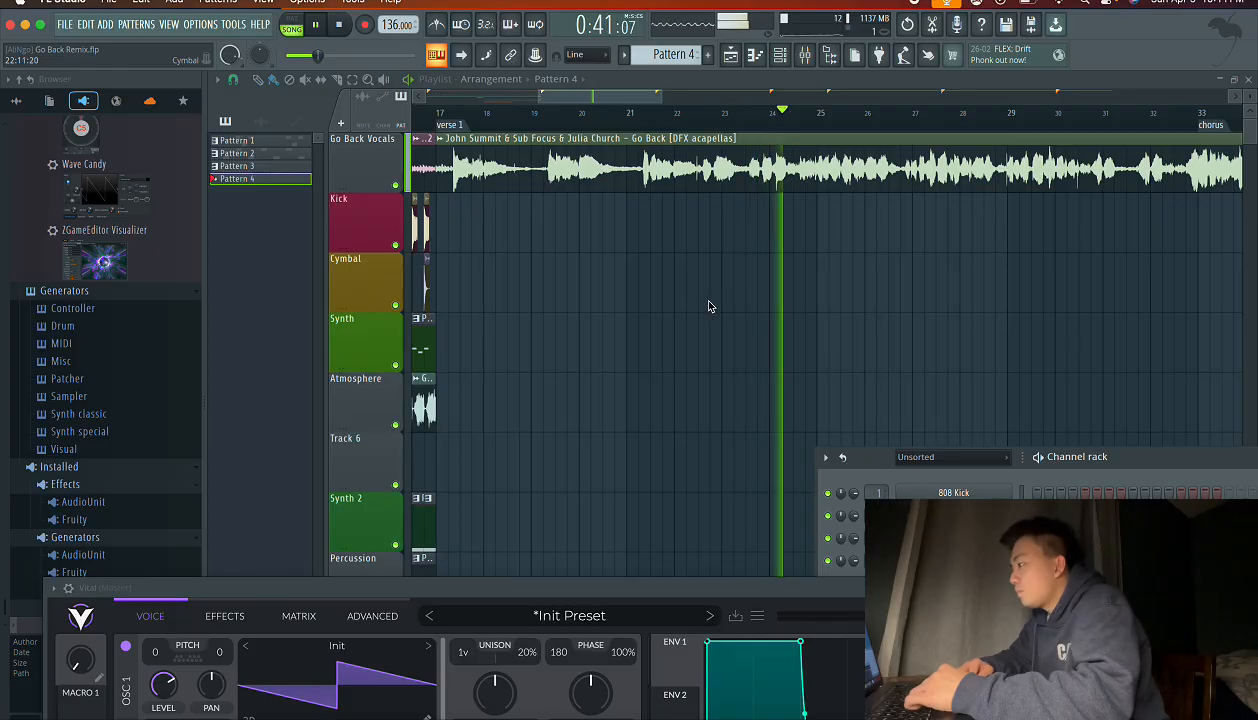
{"action": "key", "text": "space"}
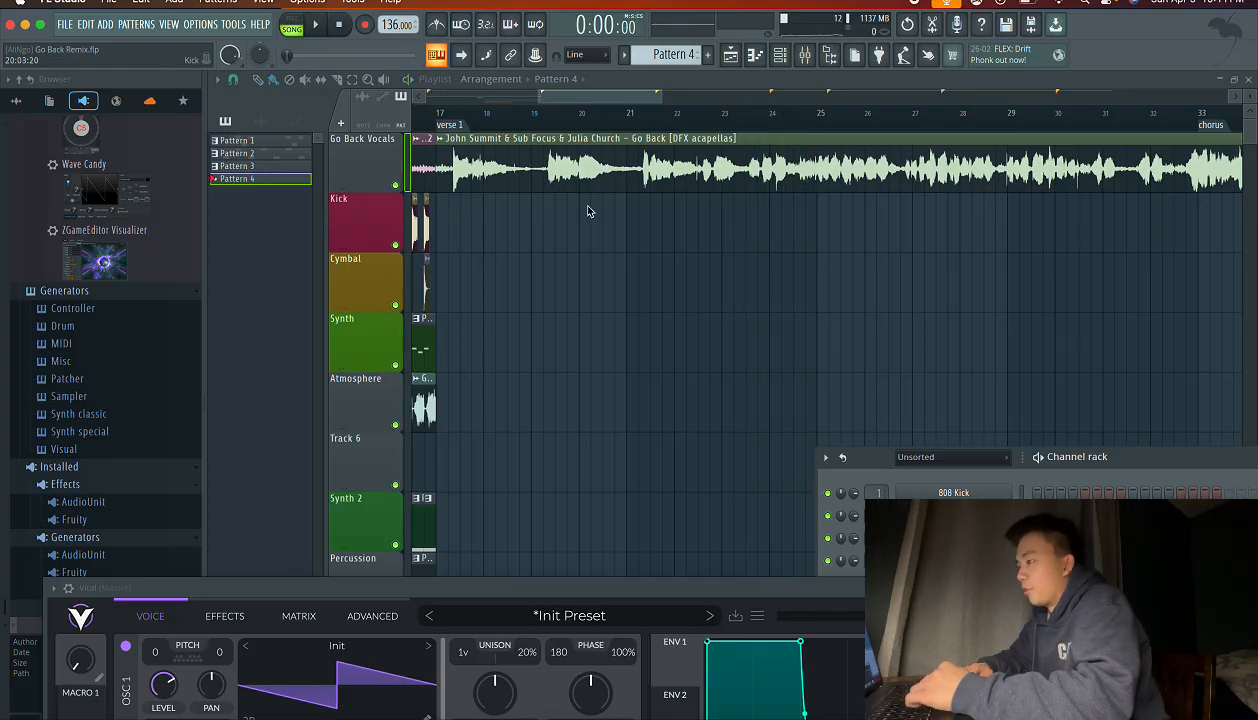
- Examine the playlist's section layout from the finished intro through verse 1, chorus, breakdown, verse 2 and breakdown 2
{"action": "scroll", "coordinate": [588, 211], "scroll_direction": "down", "scroll_amount": 5}
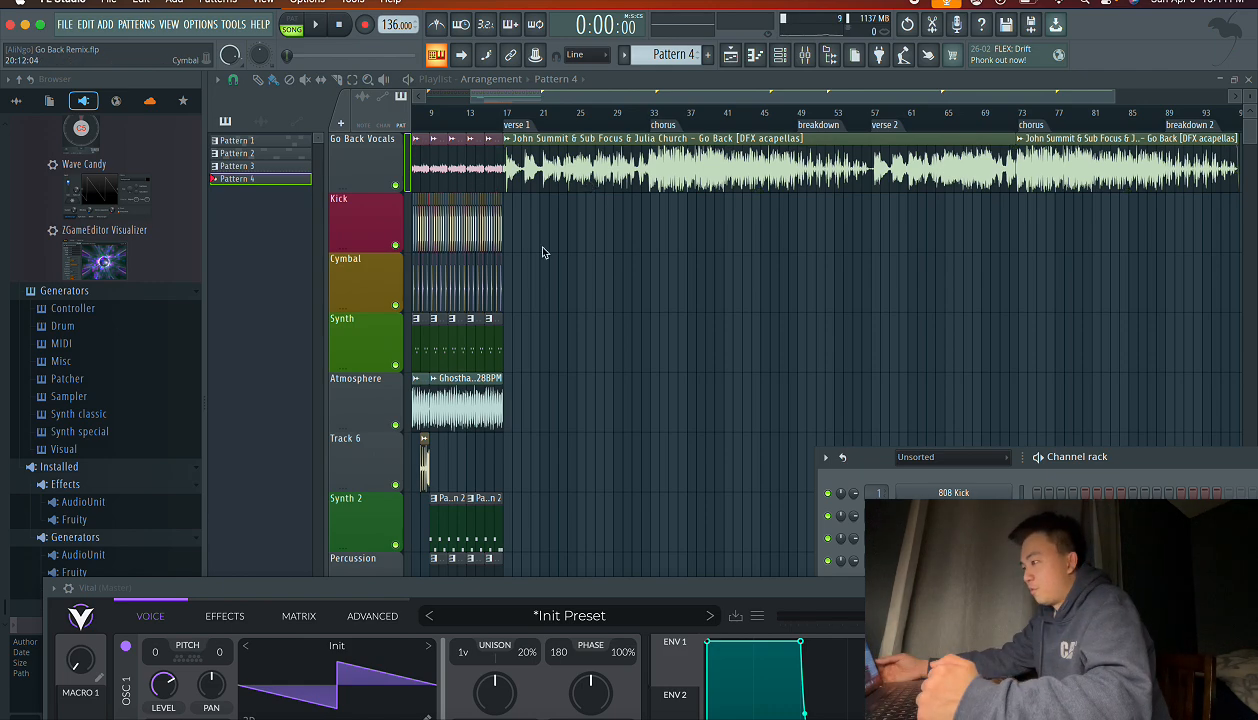
{"action": "scroll", "coordinate": [538, 200], "scroll_direction": "up", "scroll_amount": 4}
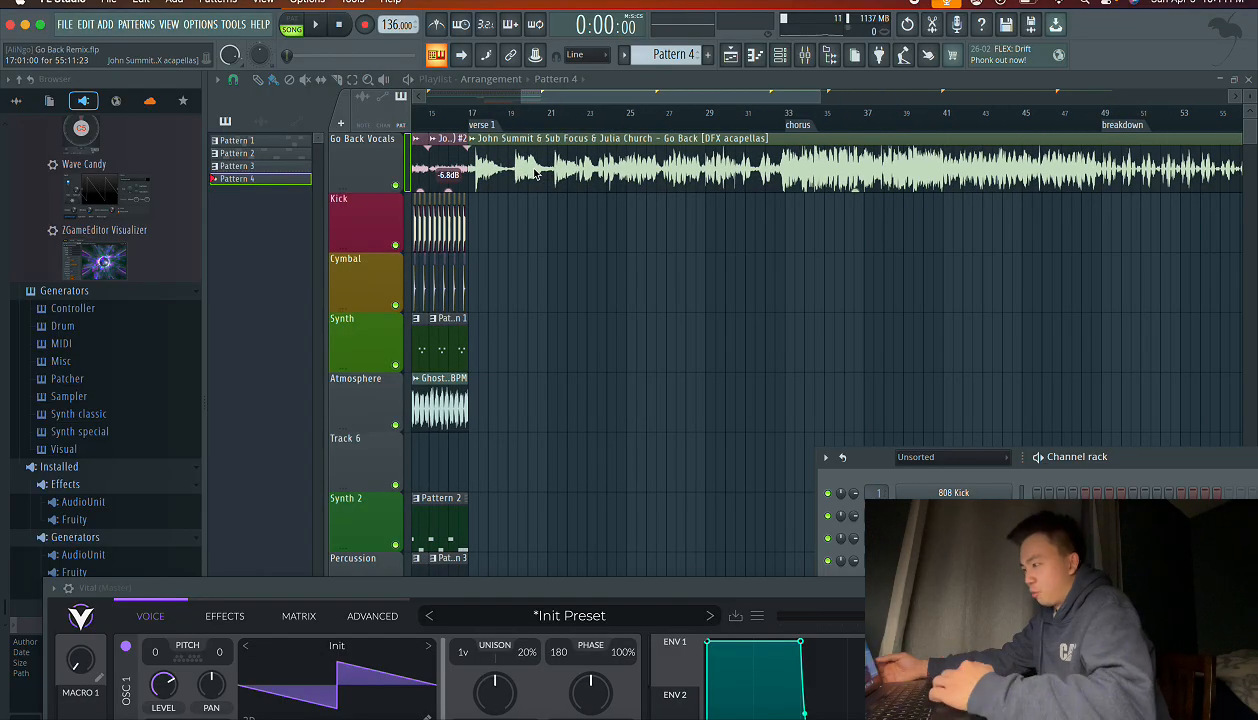
{"action": "scroll", "coordinate": [540, 231], "scroll_direction": "left", "scroll_amount": 5}
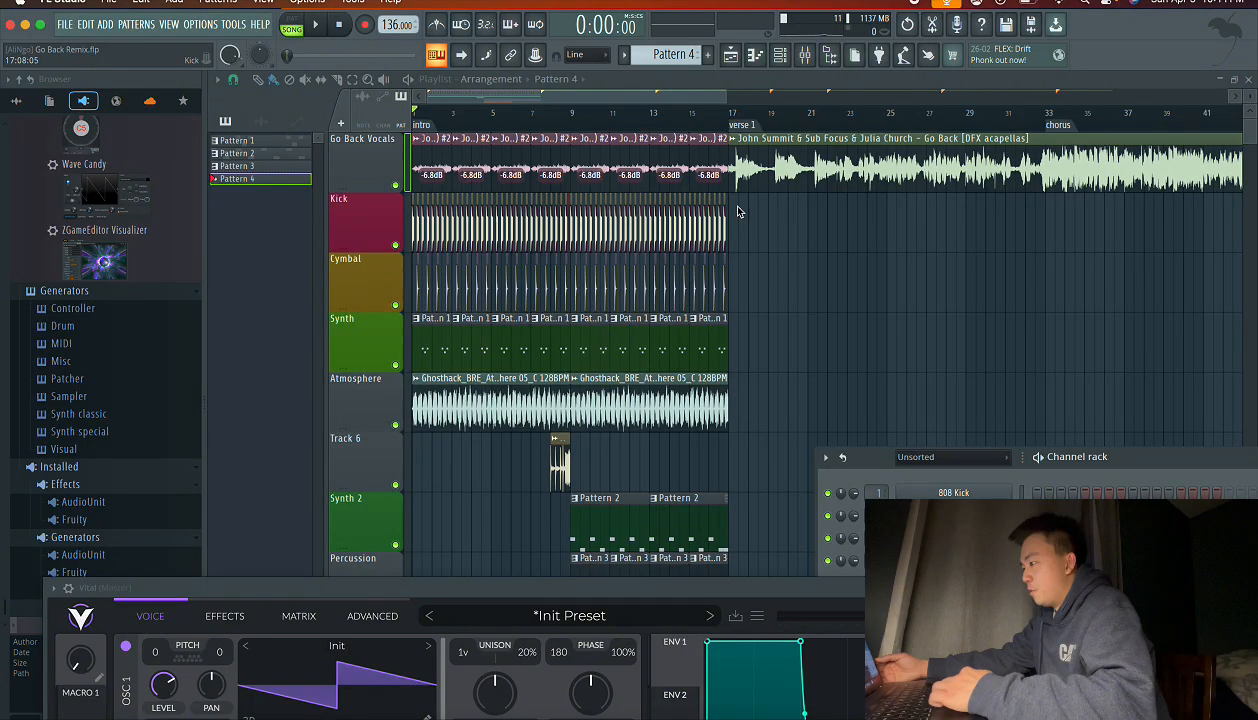
{"action": "scroll", "coordinate": [738, 211], "scroll_direction": "down", "scroll_amount": 4}
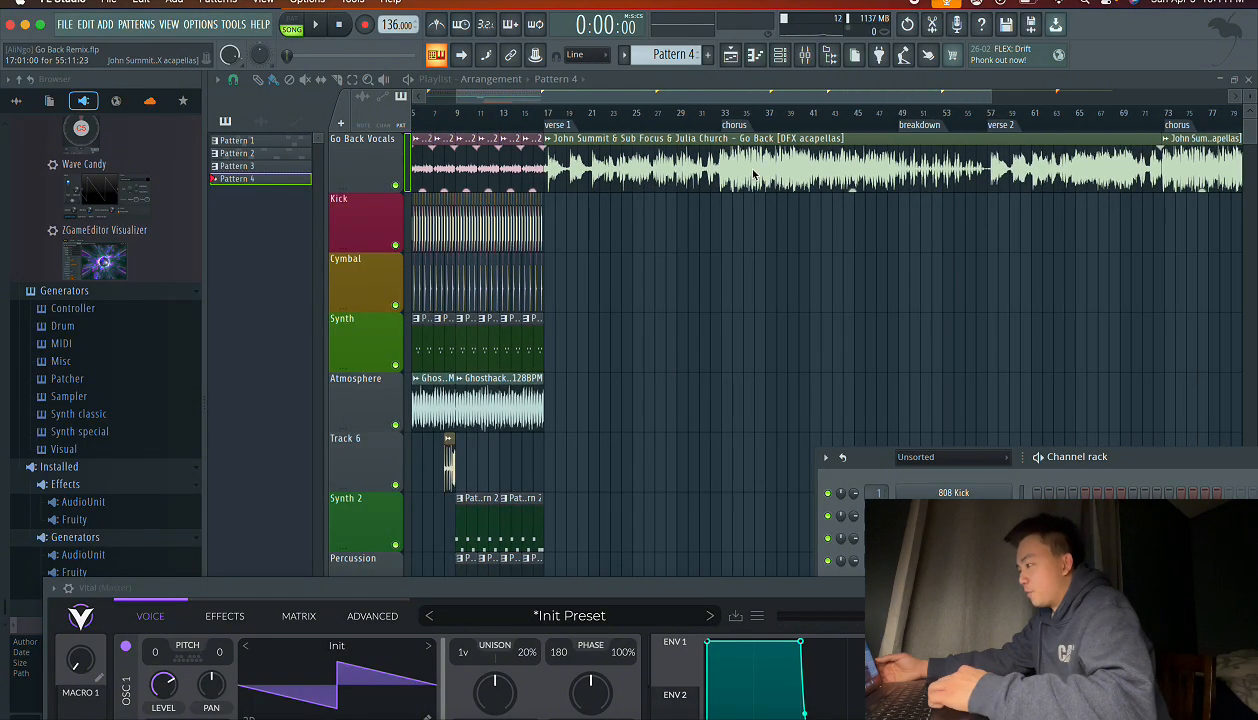
{"action": "scroll", "coordinate": [754, 175], "scroll_direction": "right", "scroll_amount": 3}
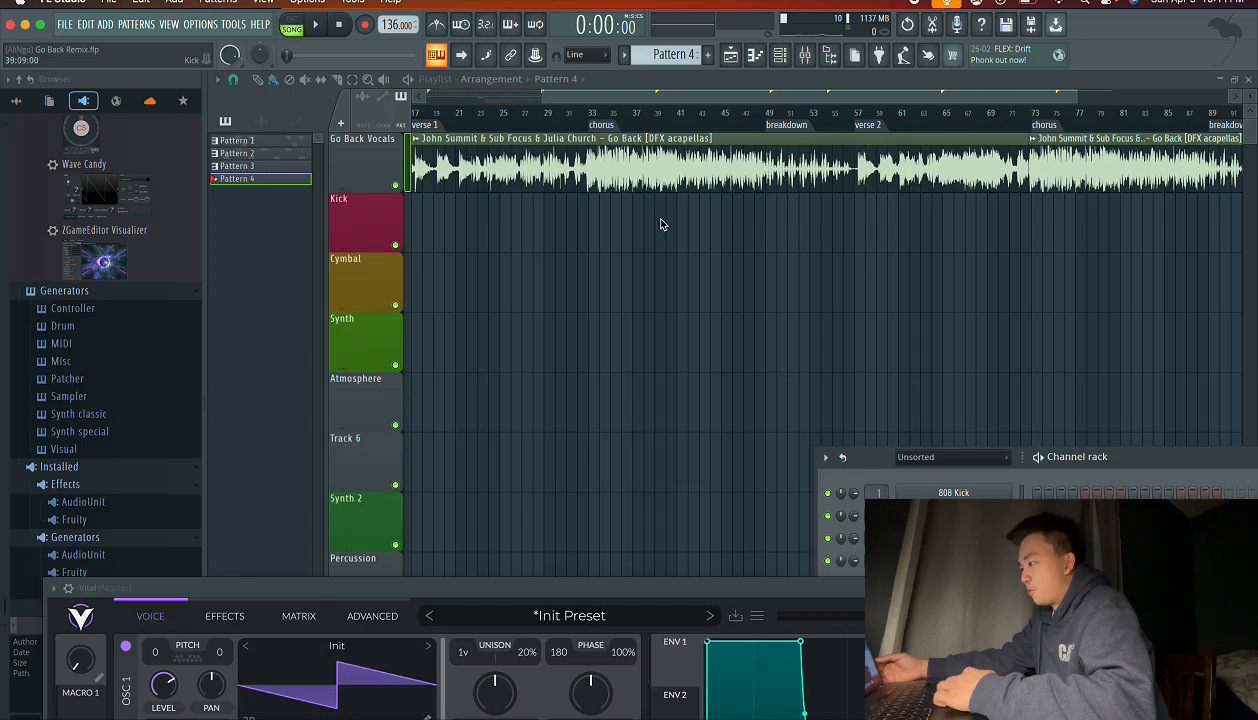
{"action": "scroll", "coordinate": [835, 176], "scroll_direction": "right", "scroll_amount": 3}
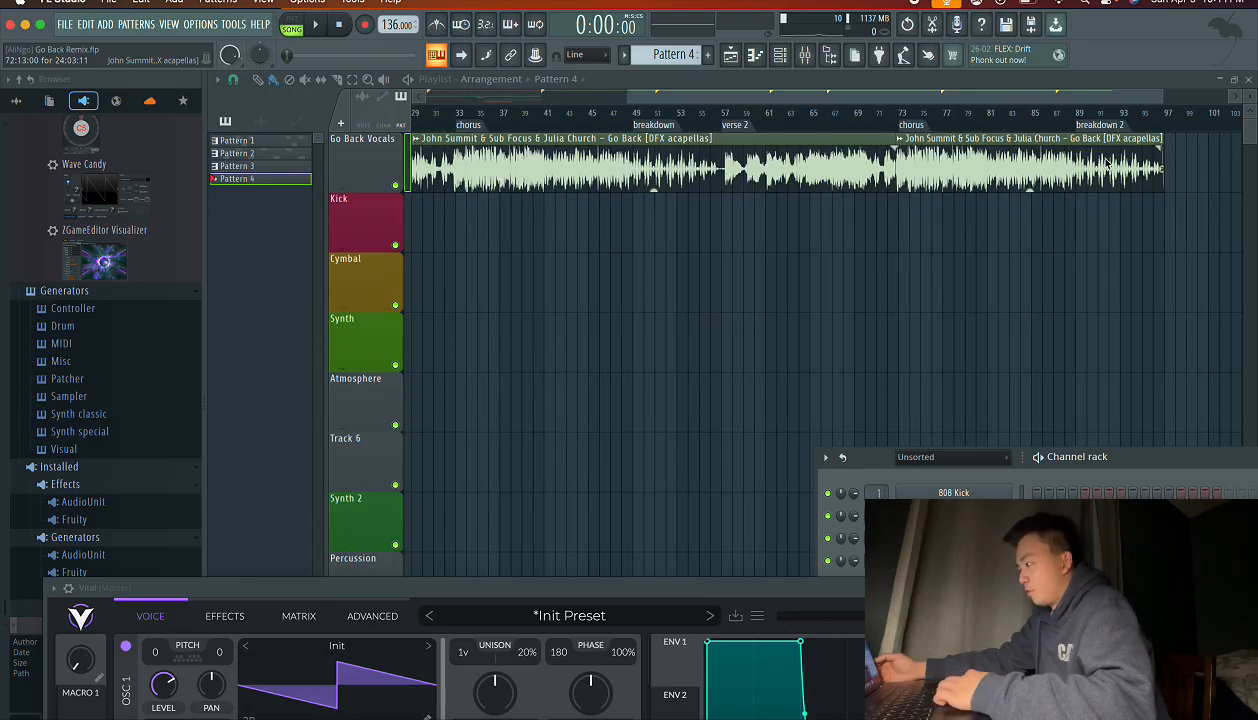
{"action": "scroll", "coordinate": [797, 213], "scroll_direction": "left", "scroll_amount": 5}
{"action": "scroll", "coordinate": [668, 211], "scroll_direction": "up", "scroll_amount": 3}
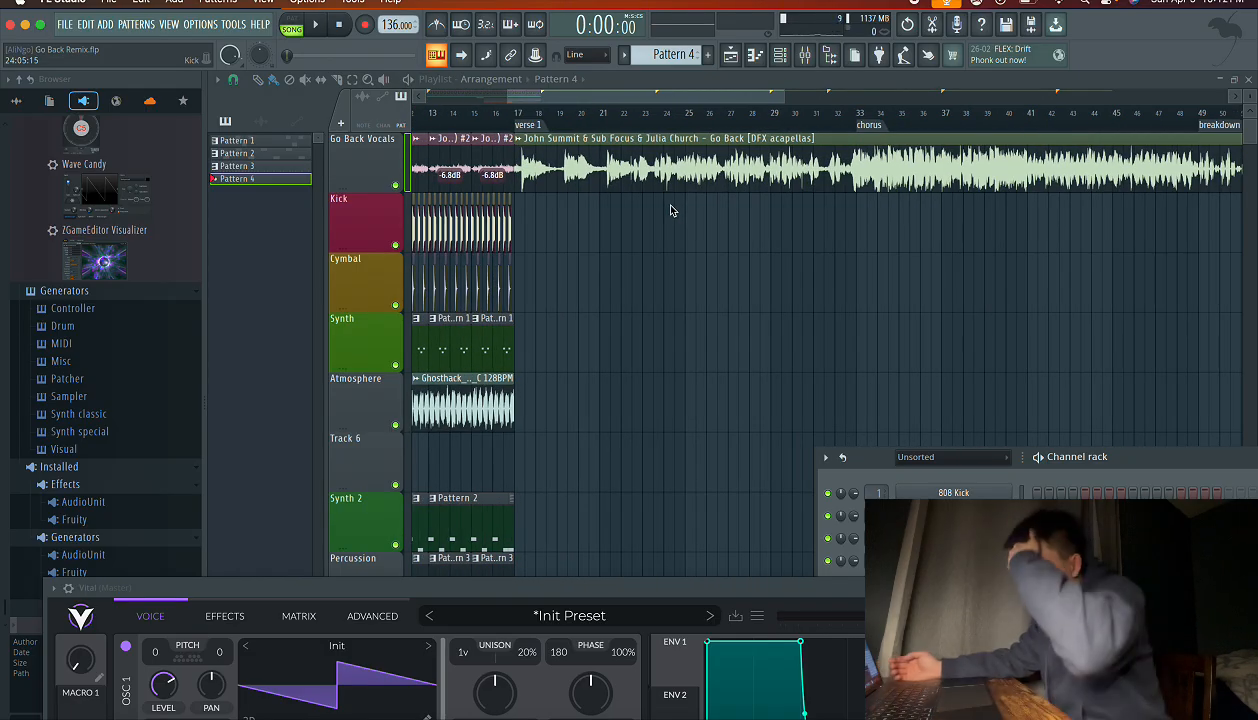
- Bring Vital back into view, try presets such as Big Stomp, and load the Banana Wob bass preset
{"action": "left_click_drag", "start_coordinate": [497, 604], "coordinate": [585, 105]}
{"action": "left_click", "coordinate": [648, 122]}
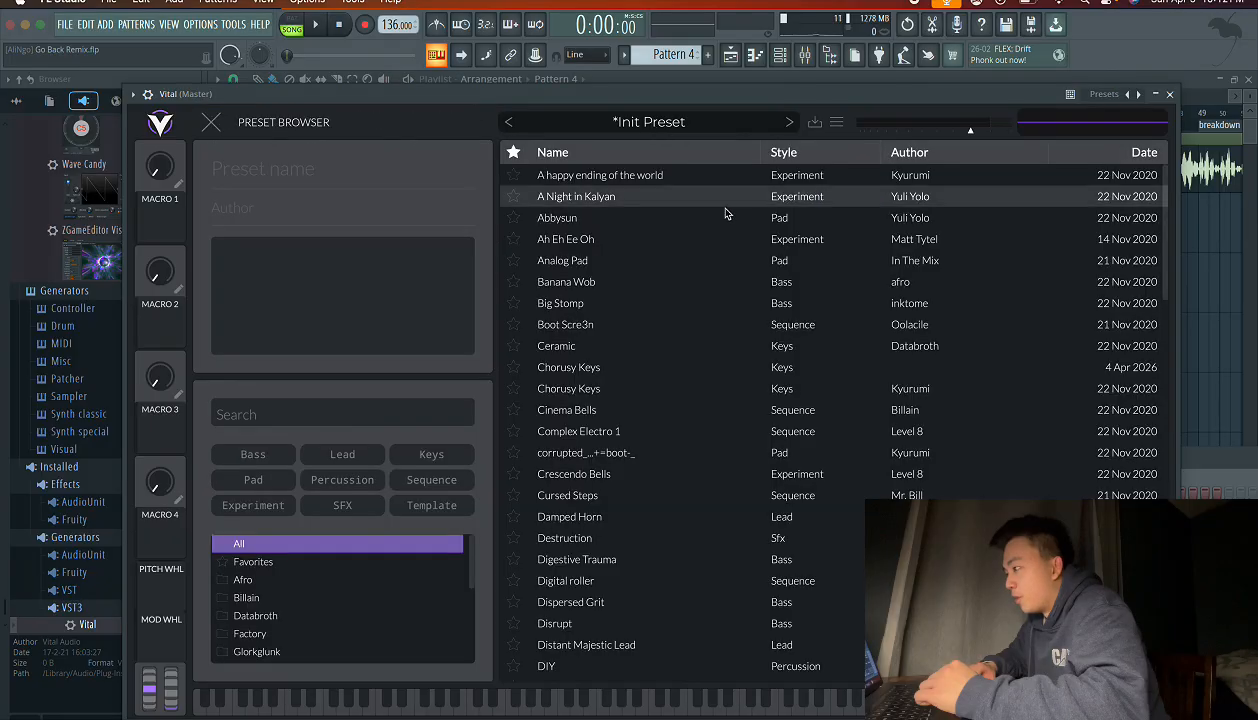
{"action": "left_click", "coordinate": [620, 302]}
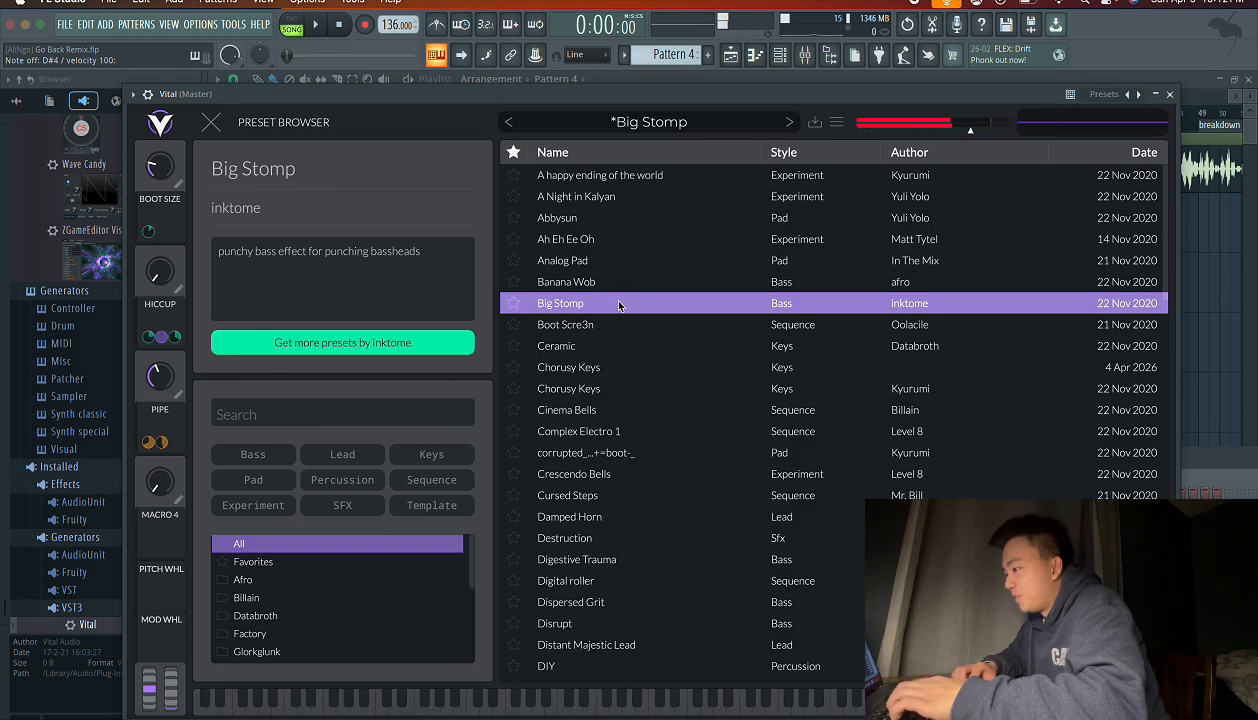
{"action": "left_click", "coordinate": [617, 332]}
{"action": "left_click", "coordinate": [618, 350]}
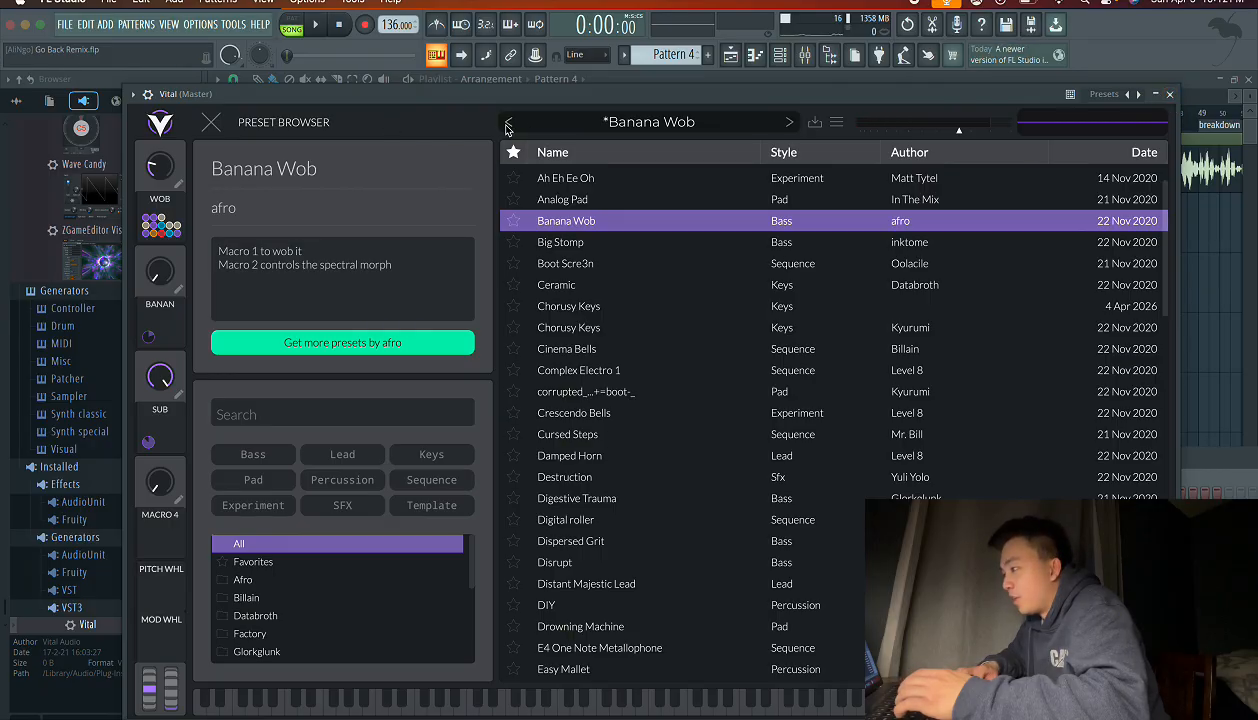
{"action": "left_click", "coordinate": [209, 124]}
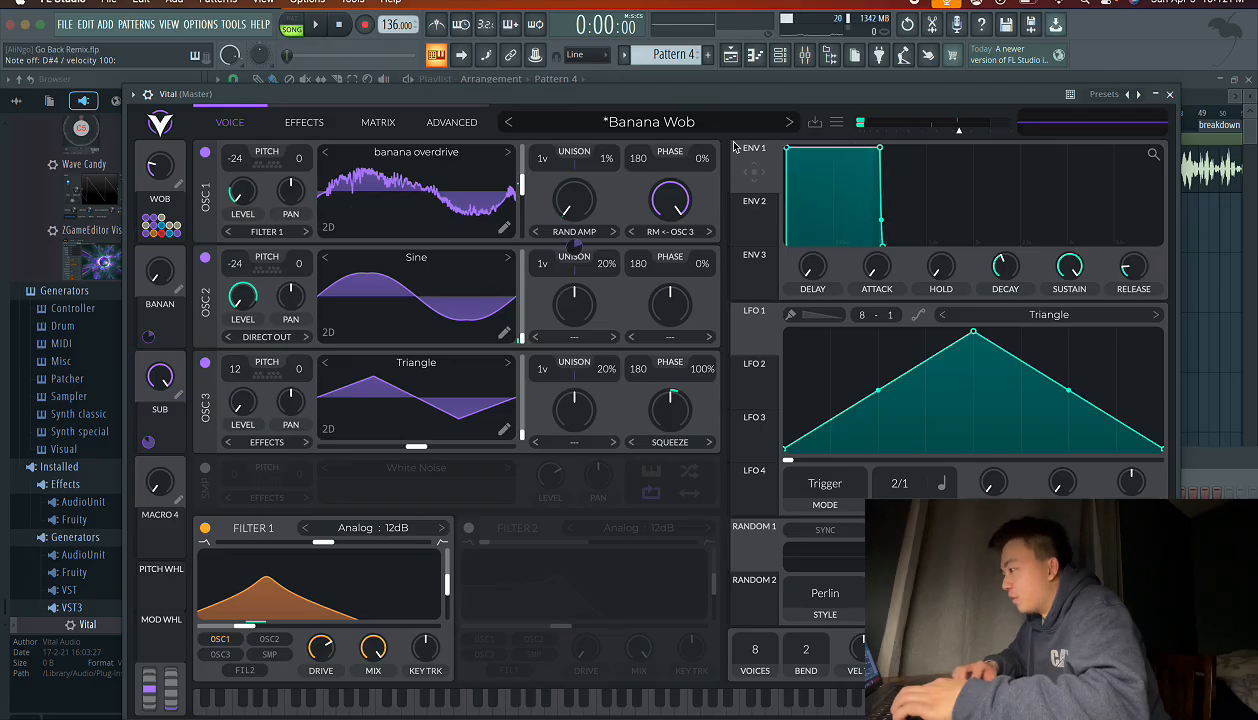
- Reduce oscillator 1's RM <- OSC 3 modulation amount to slightly below the middle while auditioning D#4
{"action": "key", "text": "XF86AudioRaiseVolume"}
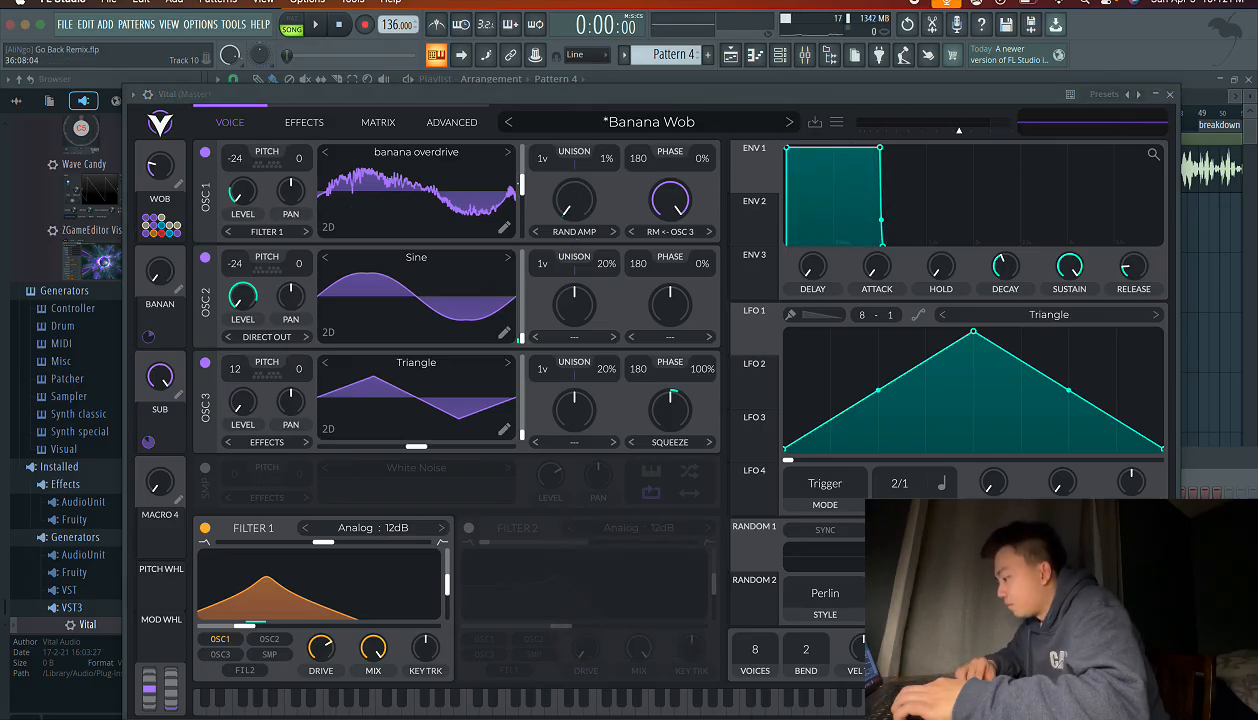
{"action": "key", "text": "d"}
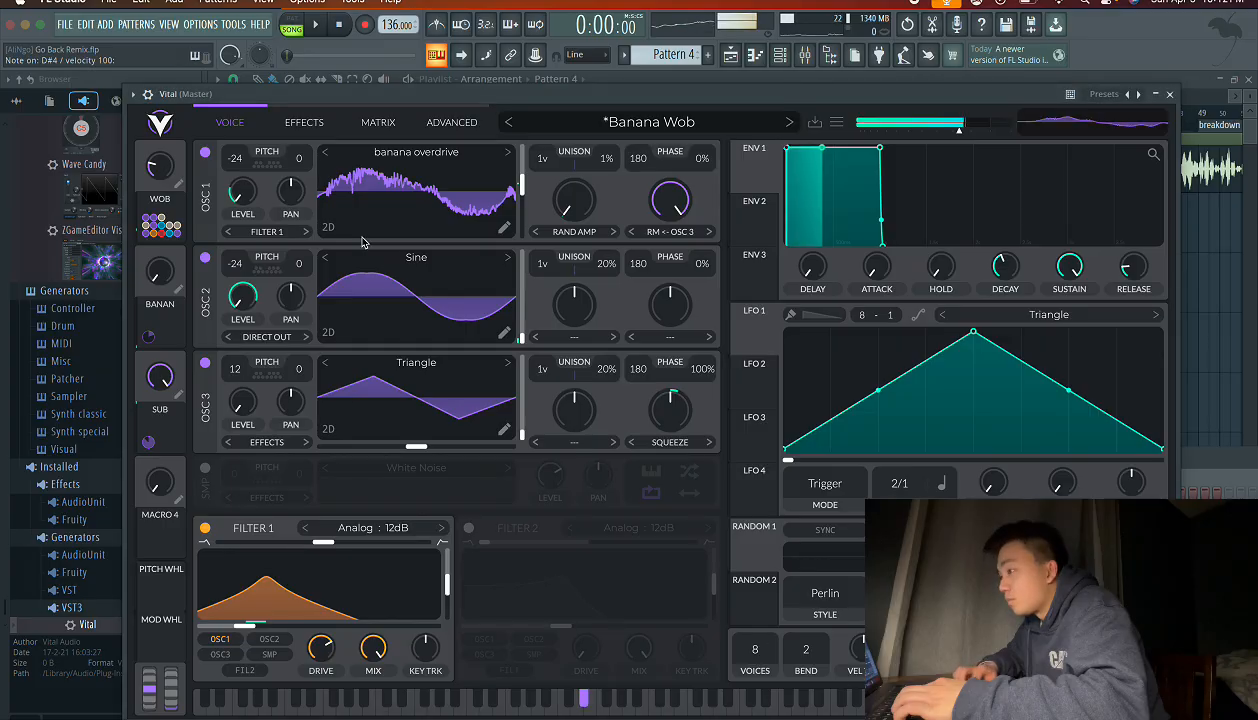
{"action": "left_click_drag", "start_coordinate": [680, 212], "coordinate": [680, 258]}
{"action": "key", "text": "d"}
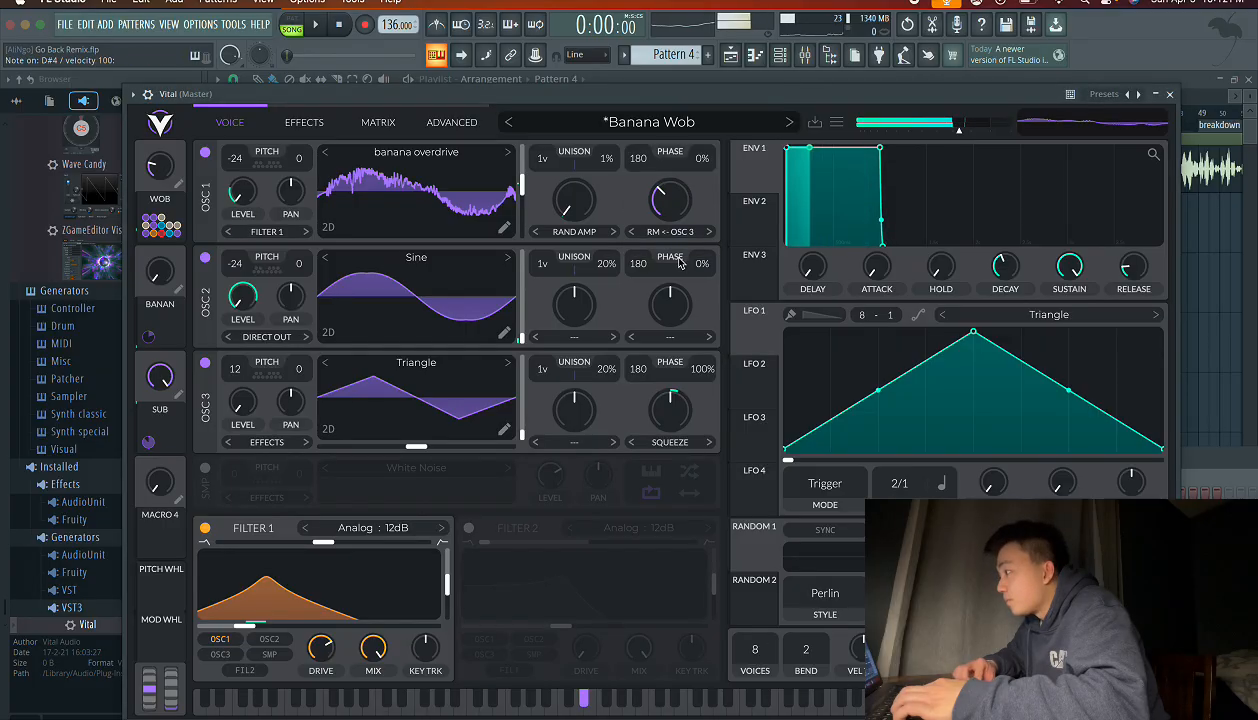
{"action": "mouse_move", "coordinate": [674, 206]}
{"action": "left_mouse_down"}
{"action": "mouse_move", "coordinate": [697, 81]}
{"action": "mouse_move", "coordinate": [686, 197]}
{"action": "left_mouse_up"}
{"action": "key", "text": "d"}
{"action": "key", "text": "d"}
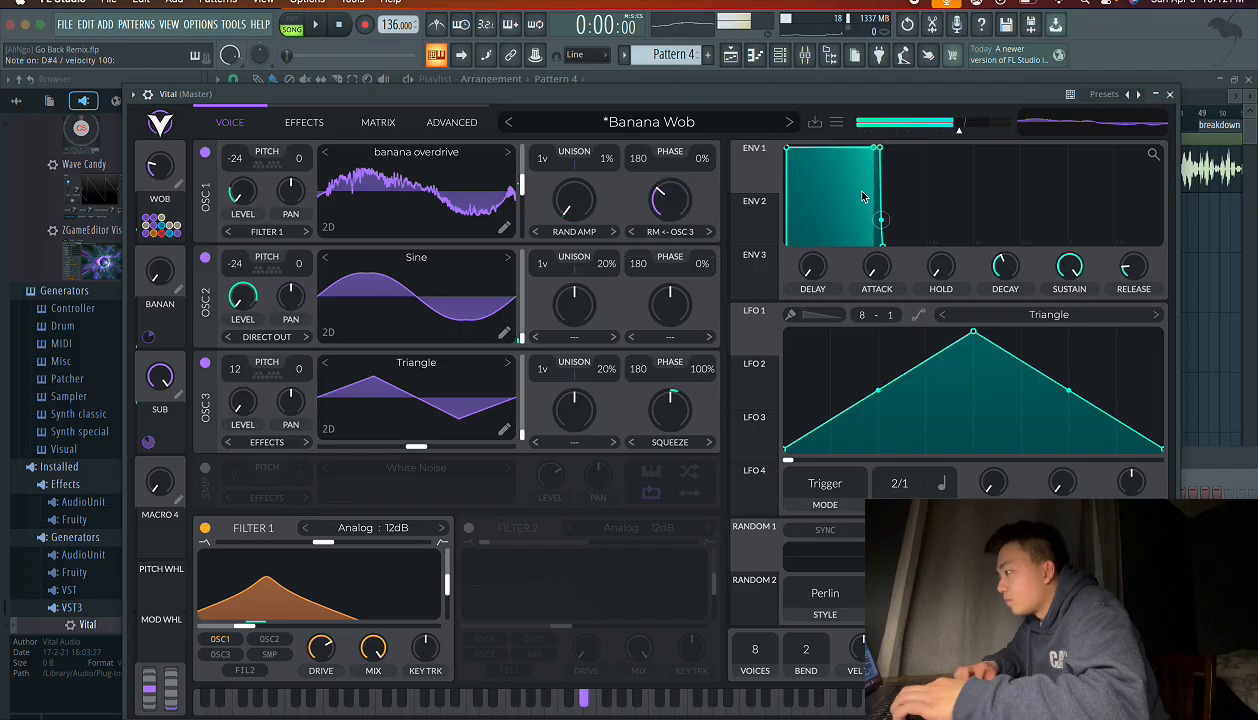
- Lengthen envelope 1's decay to about 1.5 seconds, extend its release into a gradual slope, and audition the note
{"action": "left_click_drag", "start_coordinate": [880, 148], "coordinate": [936, 145]}
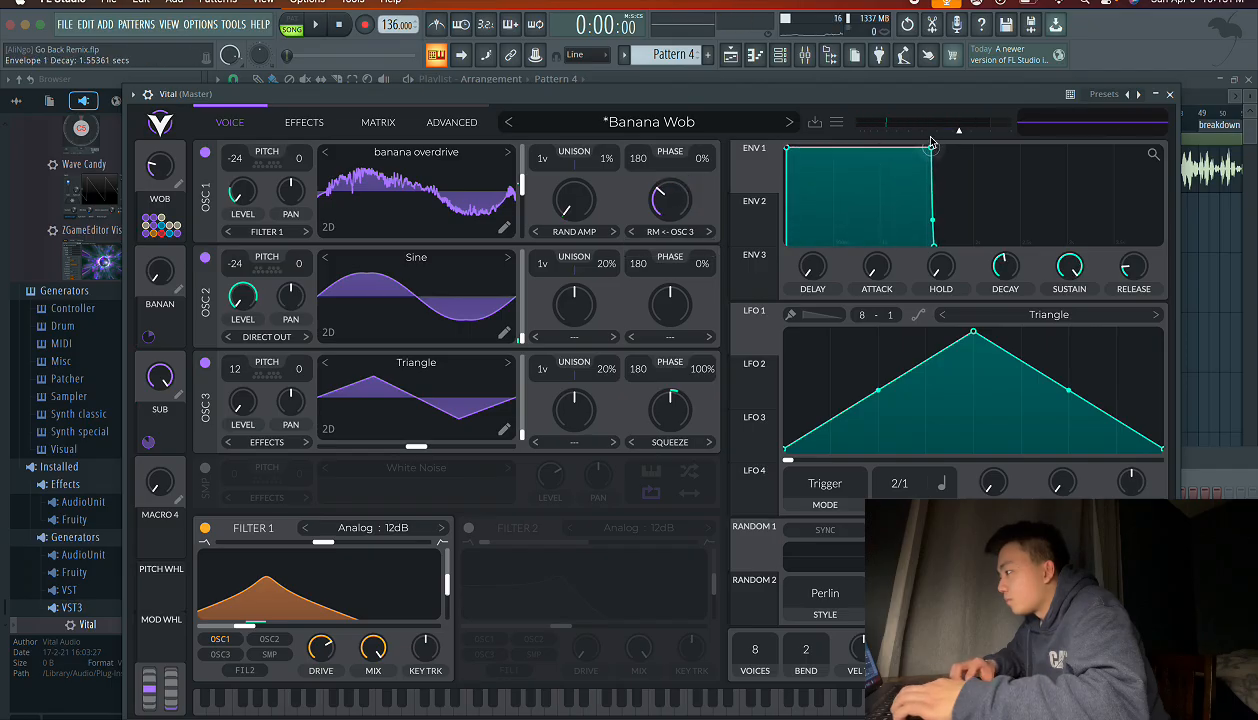
{"action": "left_click_drag", "start_coordinate": [946, 240], "coordinate": [960, 212]}
{"action": "key", "text": "d"}
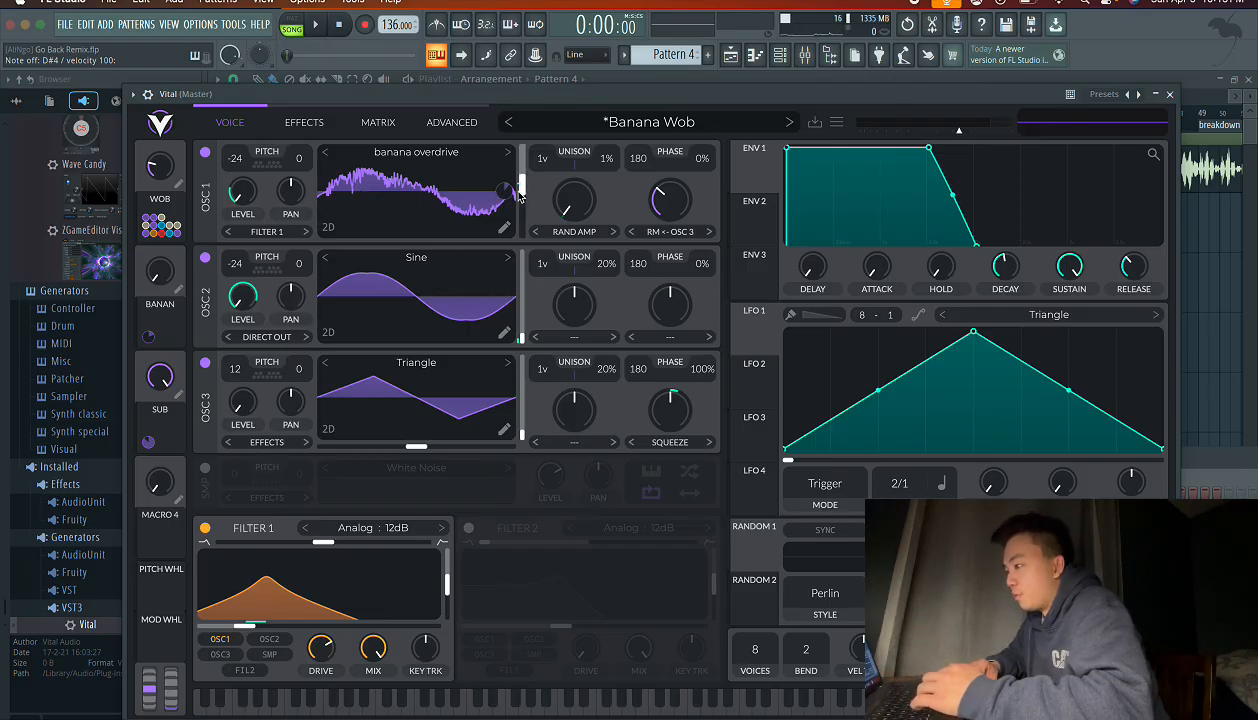
- Set oscillator 1's wave frame to about 131 and its unison to 14 voices with 24% detune, auditioning the sound
{"action": "mouse_move", "coordinate": [520, 195]}
{"action": "left_mouse_down"}
{"action": "mouse_move", "coordinate": [522, 168]}
{"action": "mouse_move", "coordinate": [525, 248]}
{"action": "mouse_move", "coordinate": [525, 170]}
{"action": "mouse_move", "coordinate": [524, 190]}
{"action": "left_mouse_up"}
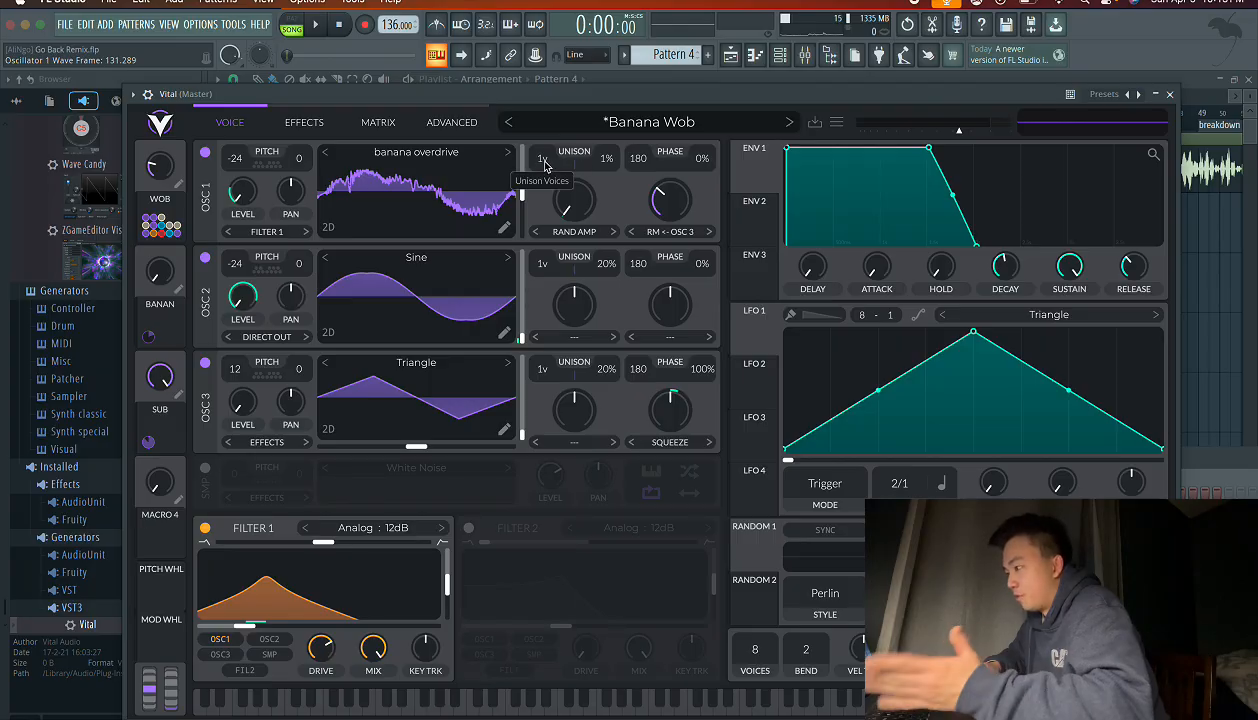
{"action": "left_click_drag", "start_coordinate": [545, 166], "coordinate": [545, 88]}
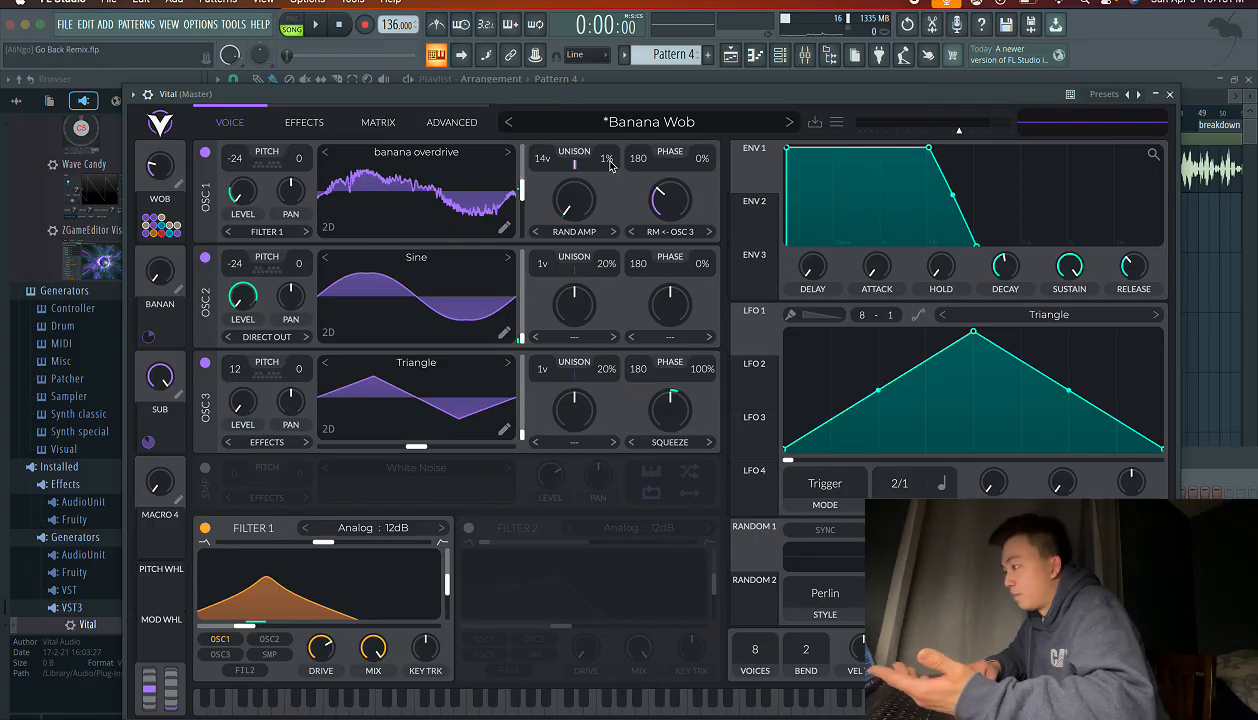
{"action": "left_click_drag", "start_coordinate": [610, 163], "coordinate": [609, 99]}
{"action": "key", "text": "d"}
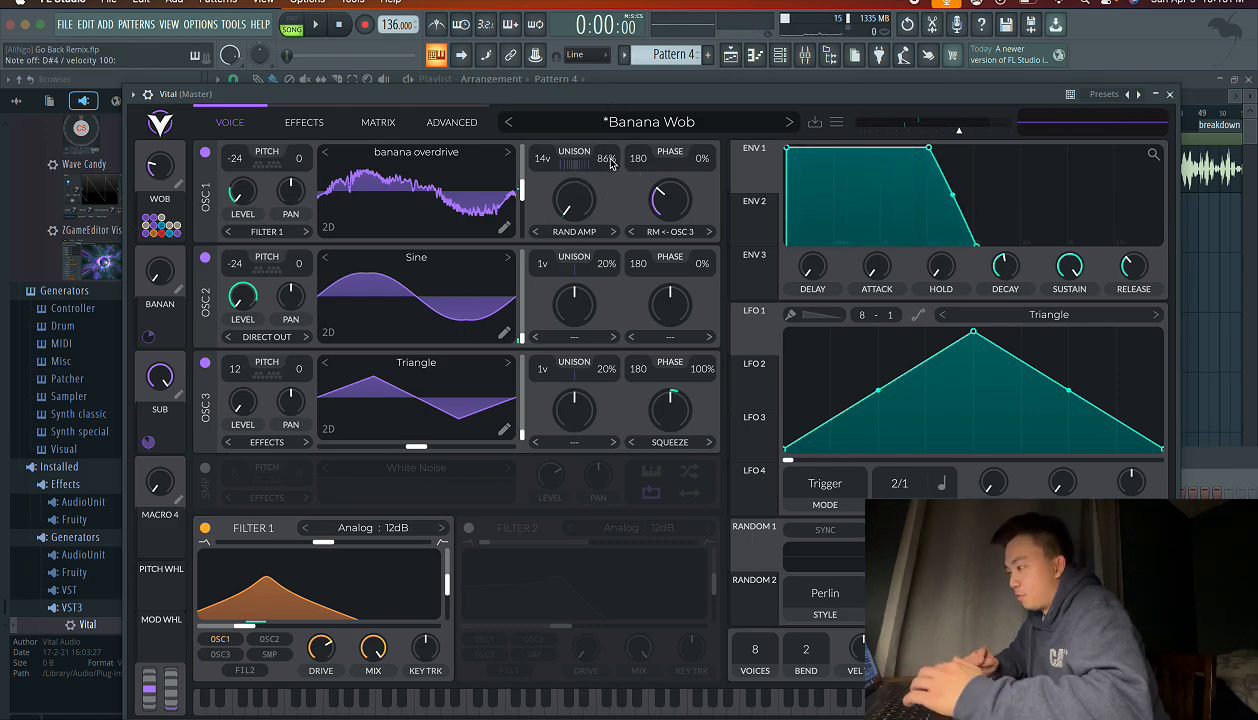
{"action": "key", "text": "s"}
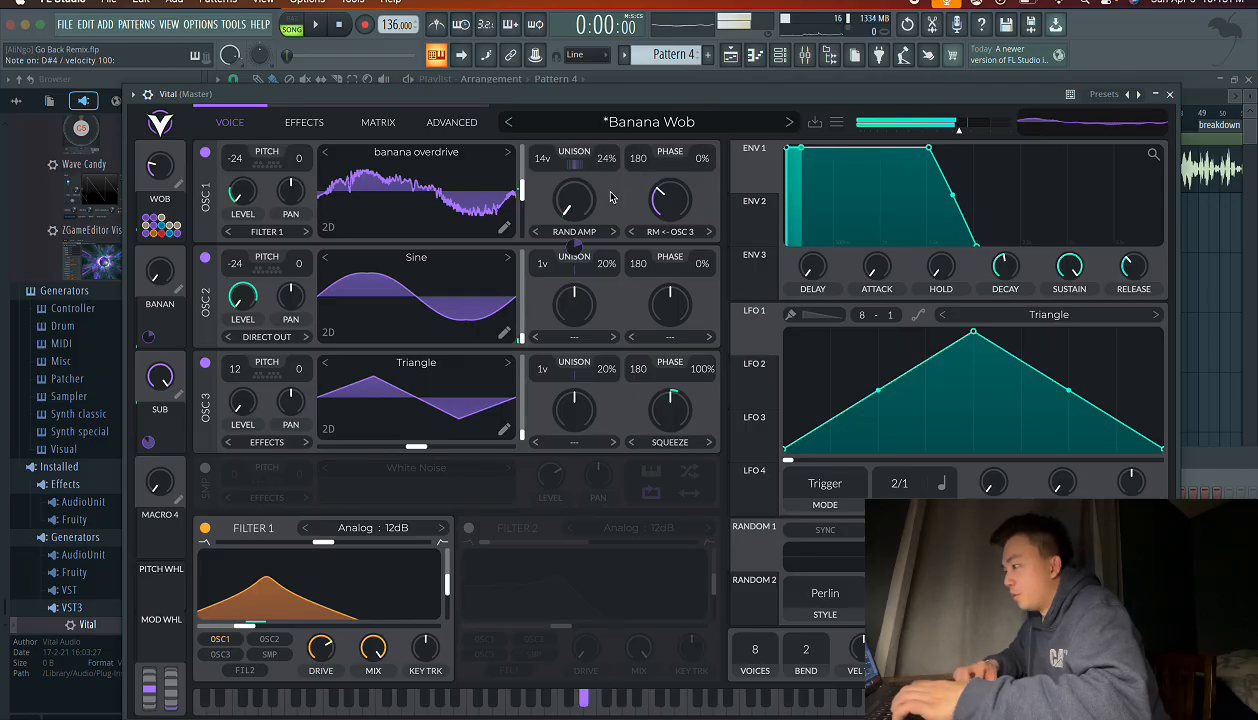
{"action": "left_click_drag", "start_coordinate": [609, 162], "coordinate": [607, 199]}
{"action": "key", "text": "s"}
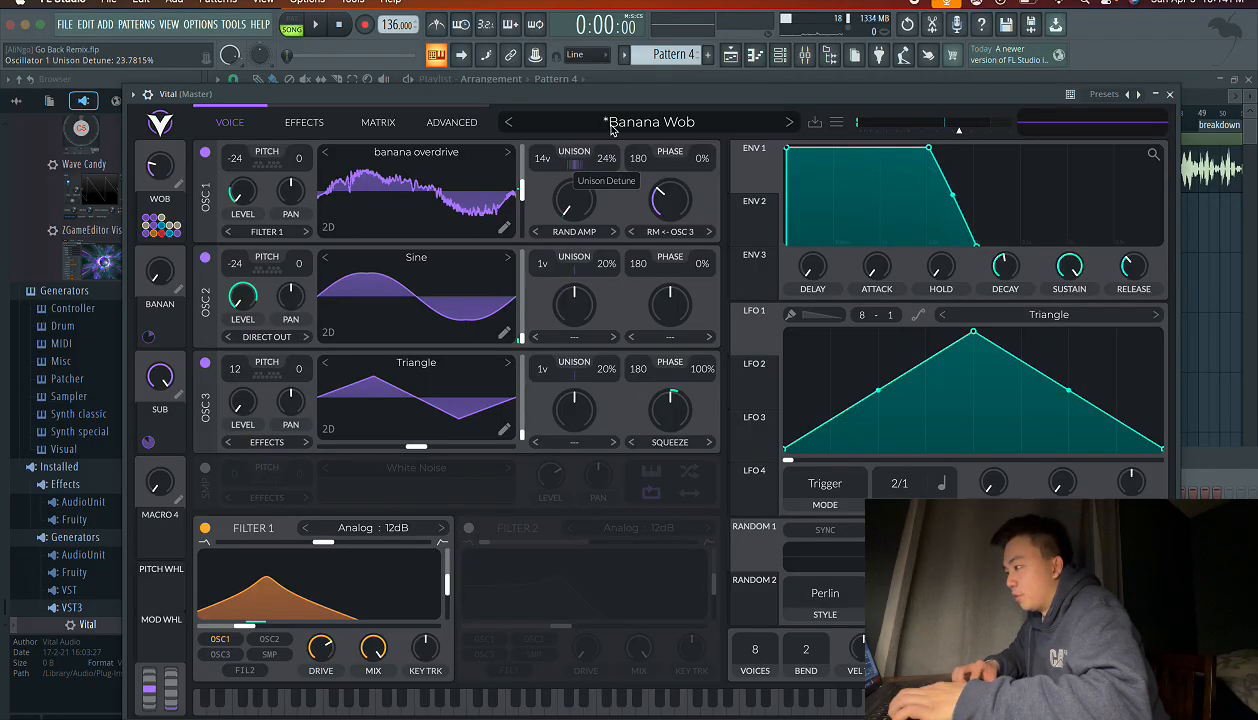
{"action": "key", "text": "s"}
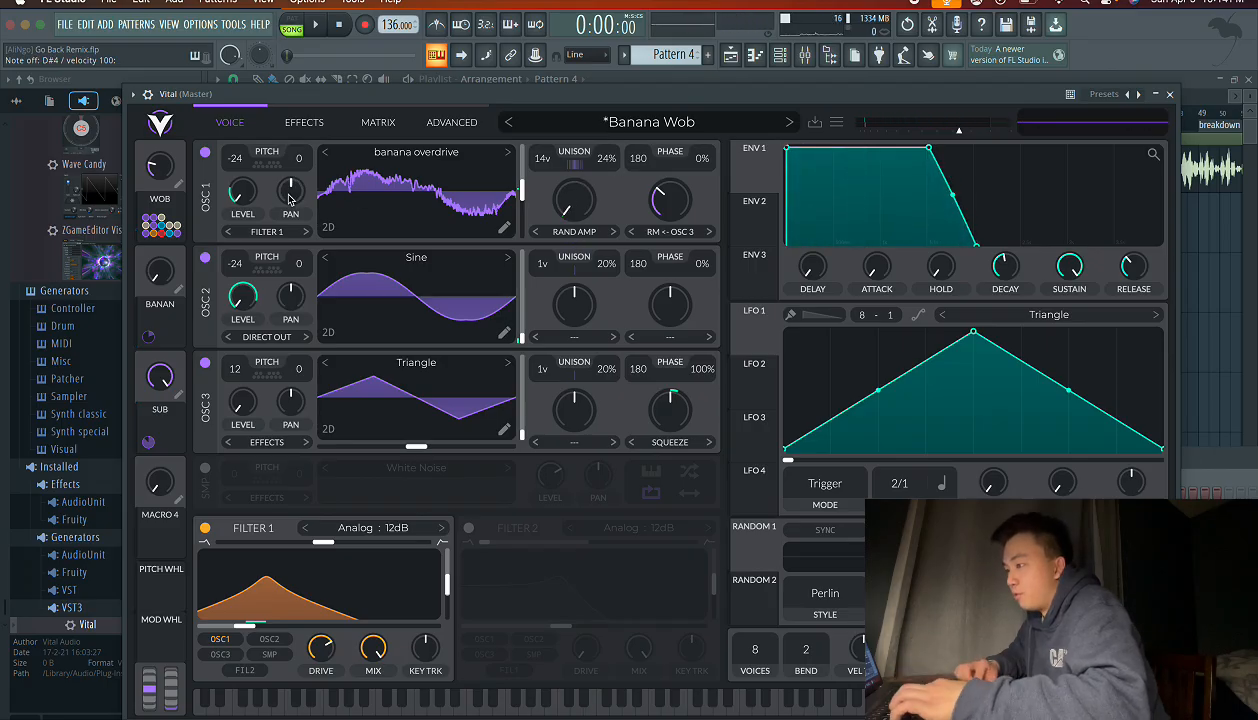
- Raise oscillator 1's level to slightly above the middle and set envelope 1's attack to about 1 second
{"action": "left_click_drag", "start_coordinate": [238, 203], "coordinate": [238, 165]}
{"action": "key", "text": "s"}
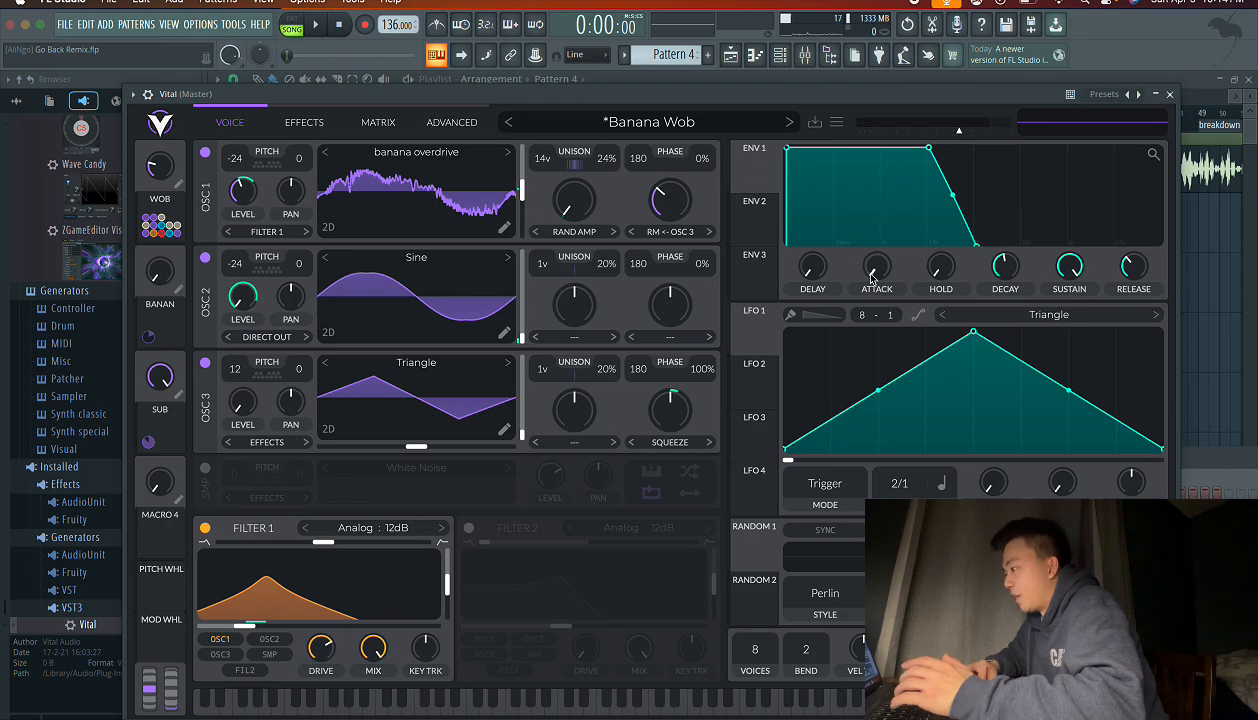
{"action": "left_click_drag", "start_coordinate": [873, 283], "coordinate": [873, 252]}
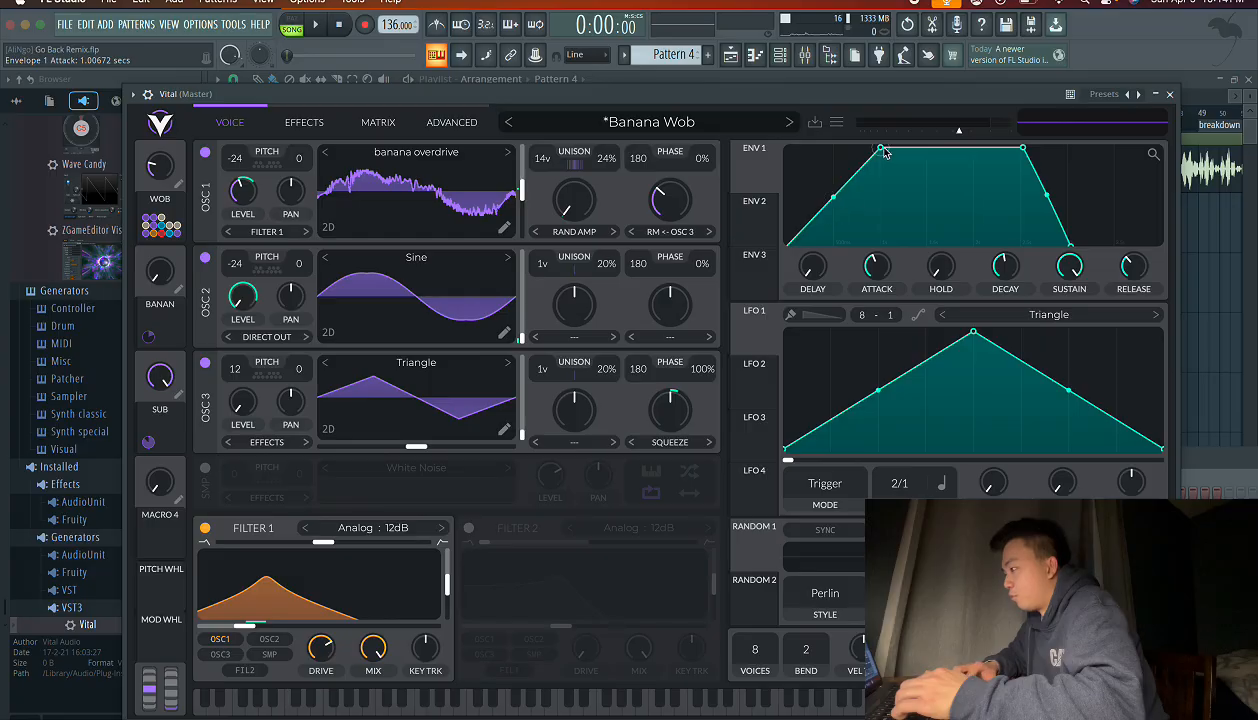
- Remove envelope 1's attack so the sound starts instantly, auditioning the note with and without the ramp
{"action": "key", "text": "d"}
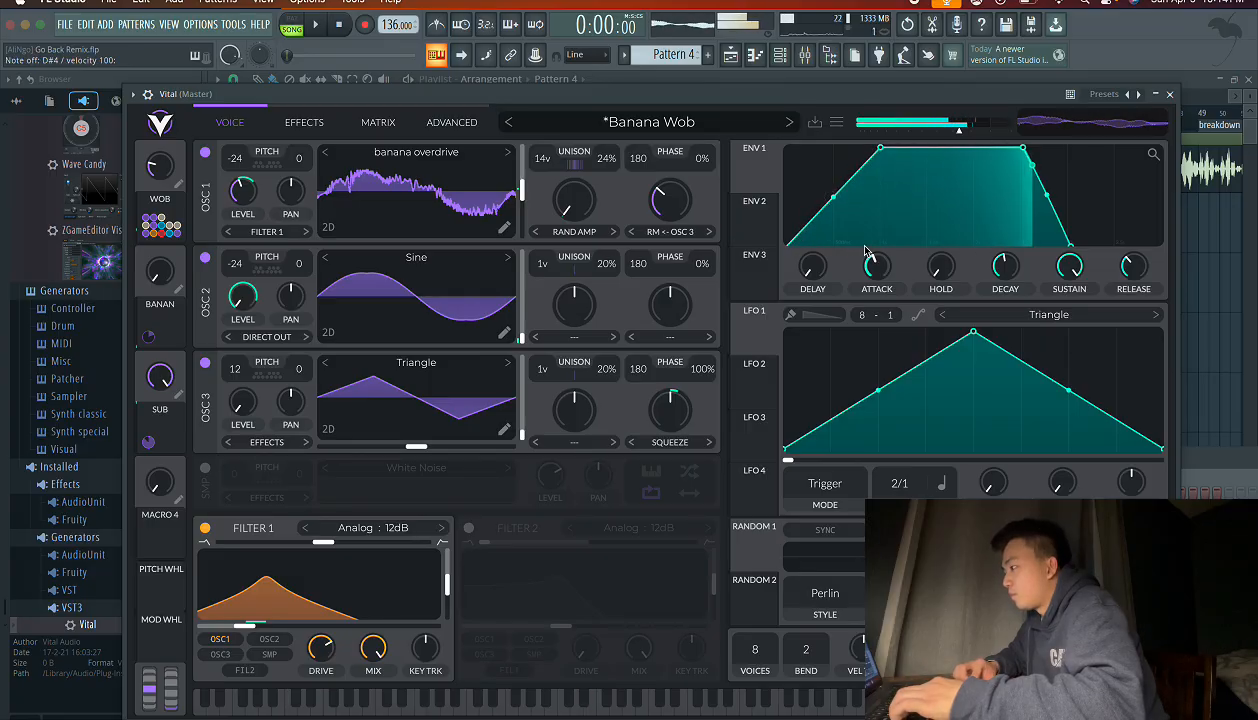
{"action": "left_click_drag", "start_coordinate": [880, 150], "coordinate": [210, 266]}
{"action": "key", "text": "d"}
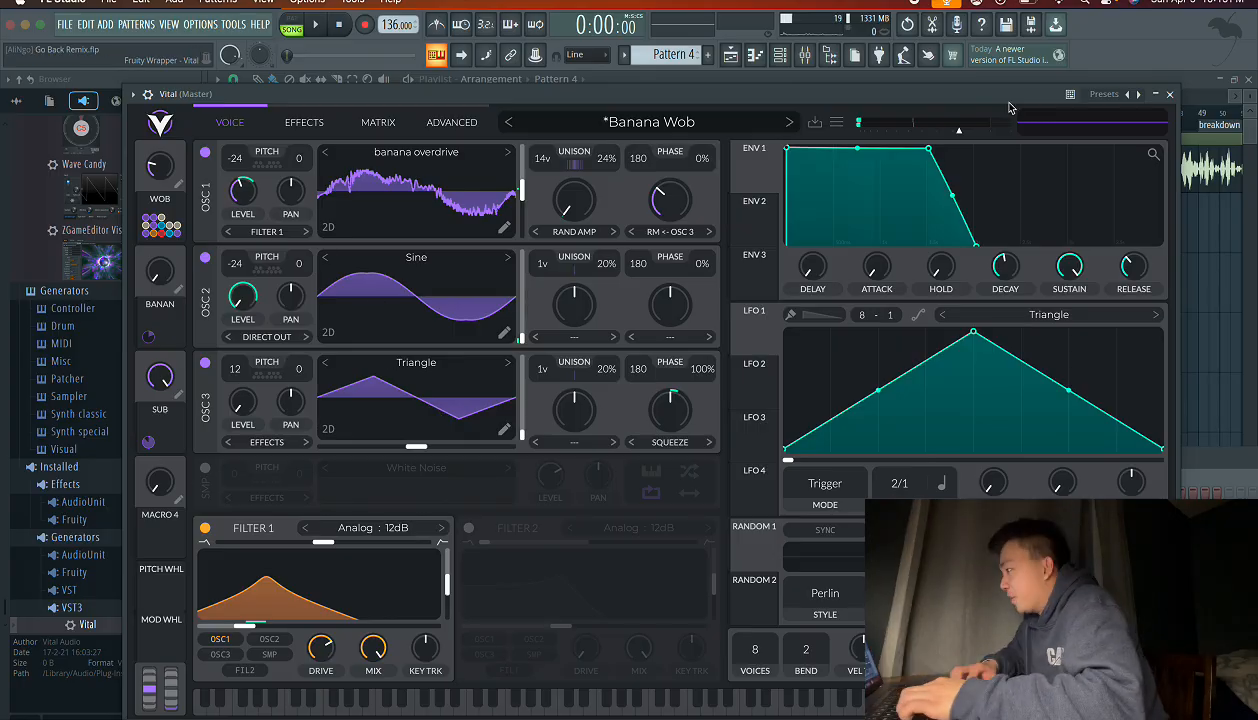
- Open the piano roll for the Vital channel and place a short F4 note at the start of bar 1 in Pattern 4
{"action": "left_click_drag", "start_coordinate": [1009, 108], "coordinate": [820, 490]}
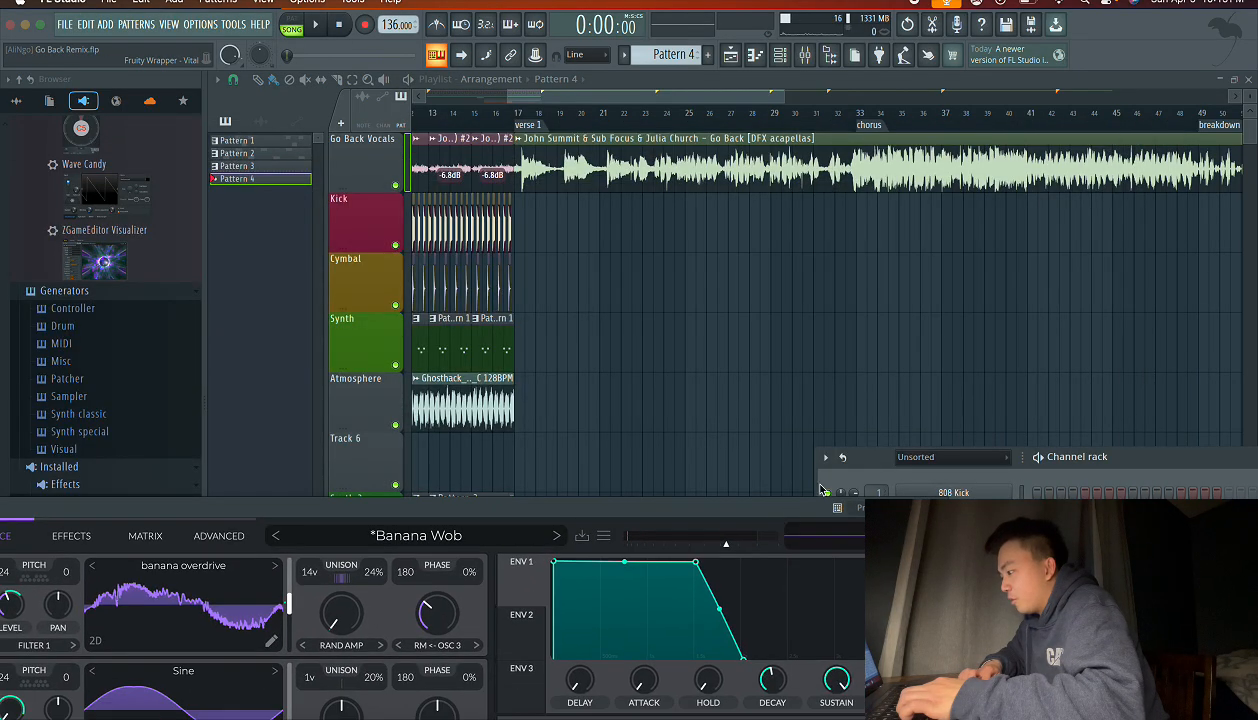
{"action": "left_click_drag", "start_coordinate": [873, 457], "coordinate": [583, 163]}
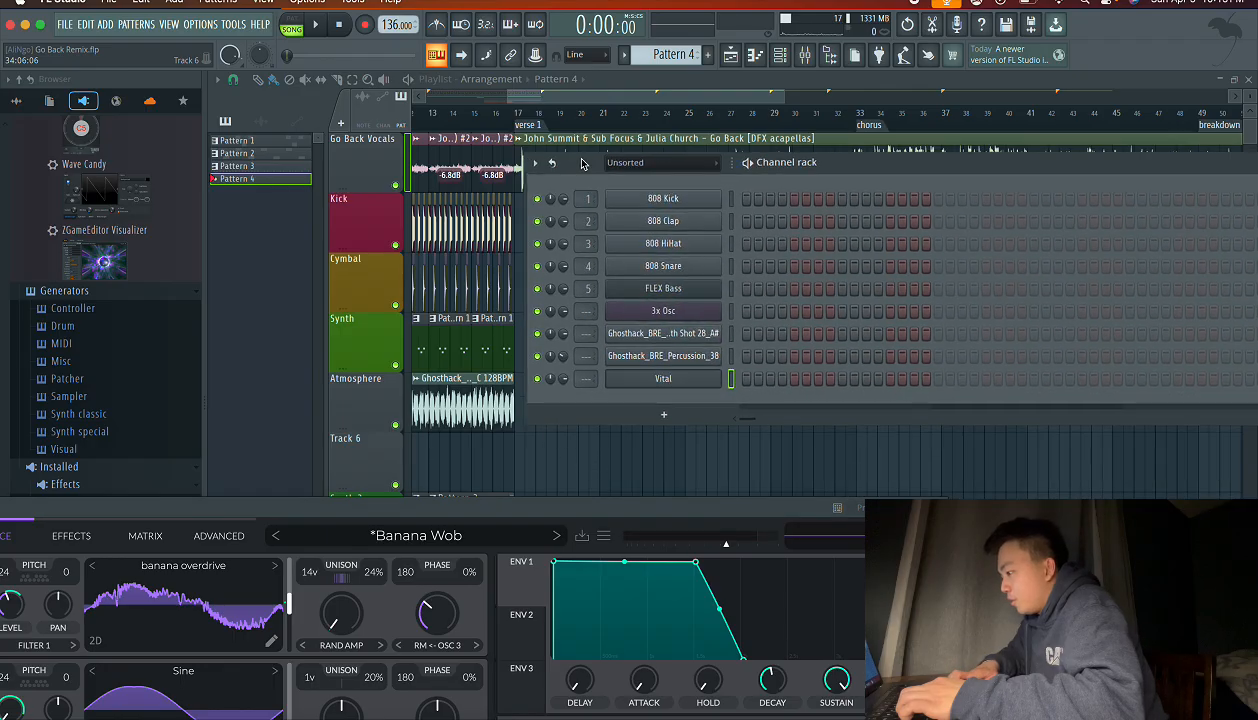
{"action": "right_click", "coordinate": [723, 386]}
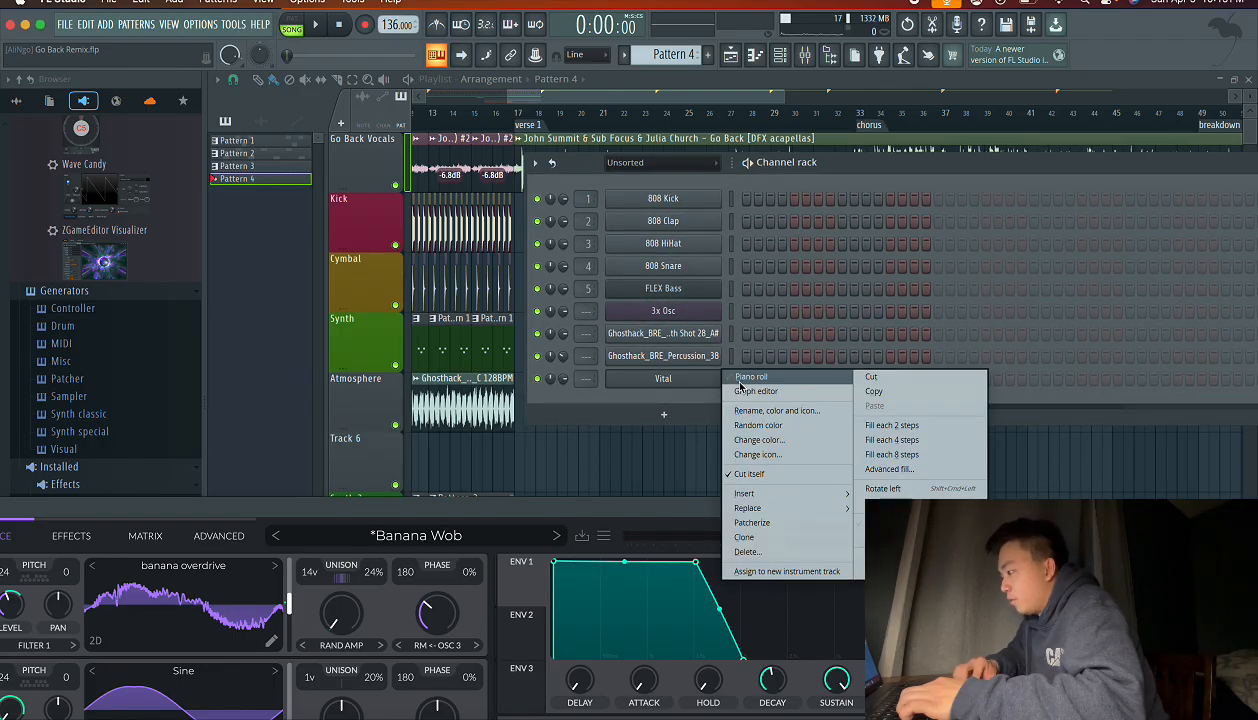
{"action": "left_click", "coordinate": [741, 377]}
{"action": "left_click", "coordinate": [361, 319]}
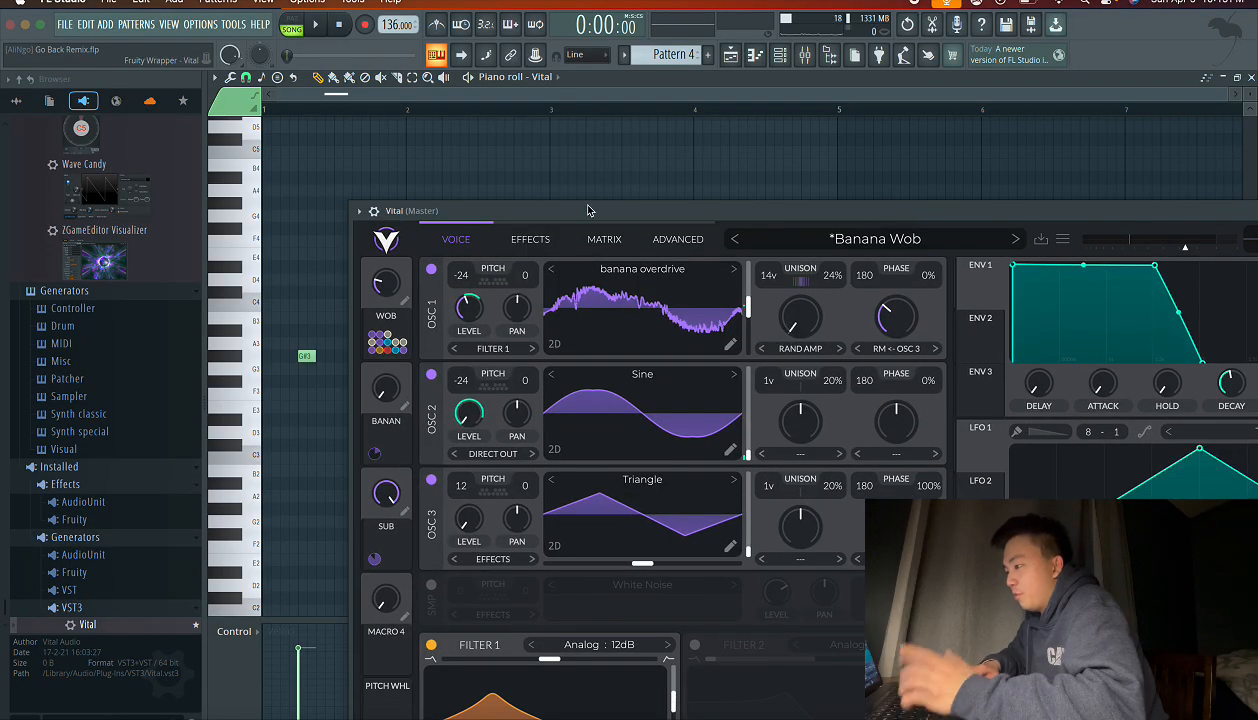
{"action": "left_click_drag", "start_coordinate": [588, 210], "coordinate": [636, 393]}
{"action": "left_click_drag", "start_coordinate": [306, 356], "coordinate": [305, 245]}
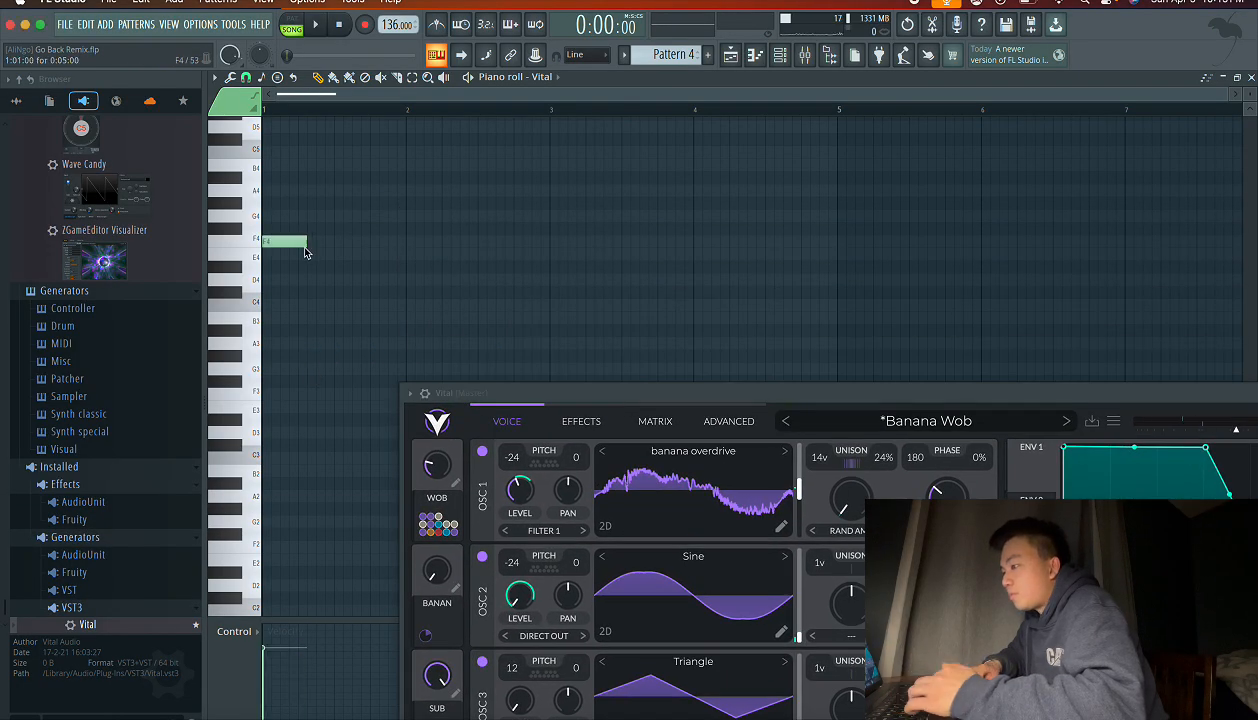
- Return to the playlist and play verse 1 to hear the Pattern 4 bass clips against the vocals
{"action": "left_click", "coordinate": [731, 56]}
{"action": "key", "text": "space"}
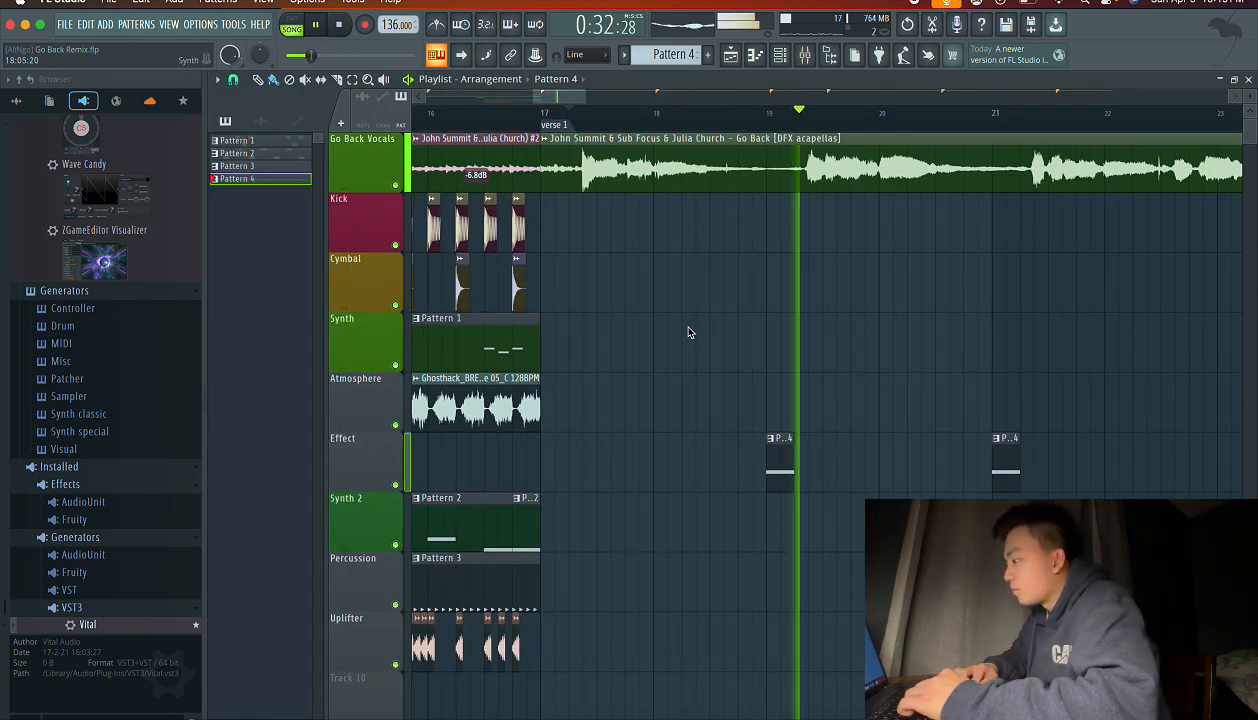
{"action": "scroll", "coordinate": [826, 414], "scroll_direction": "right", "scroll_amount": 2}
{"action": "scroll", "coordinate": [826, 414], "scroll_direction": "right", "scroll_amount": 1}
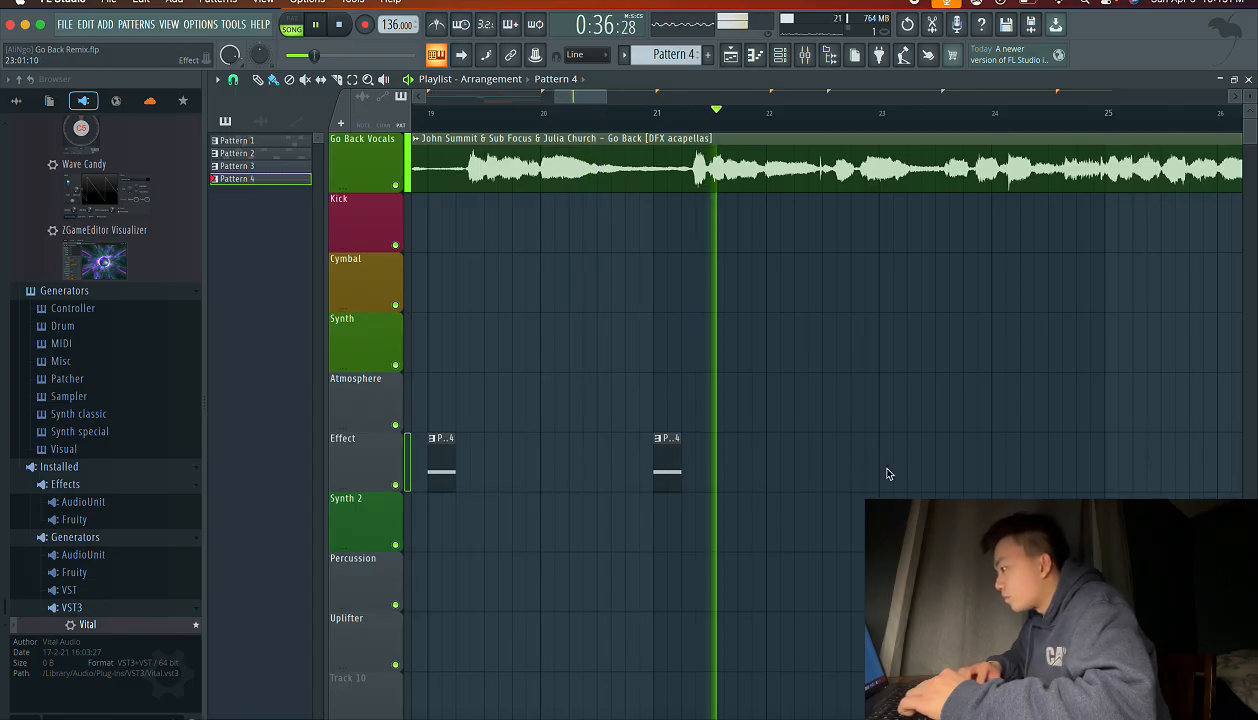
{"action": "scroll", "coordinate": [895, 474], "scroll_direction": "right", "scroll_amount": 1}
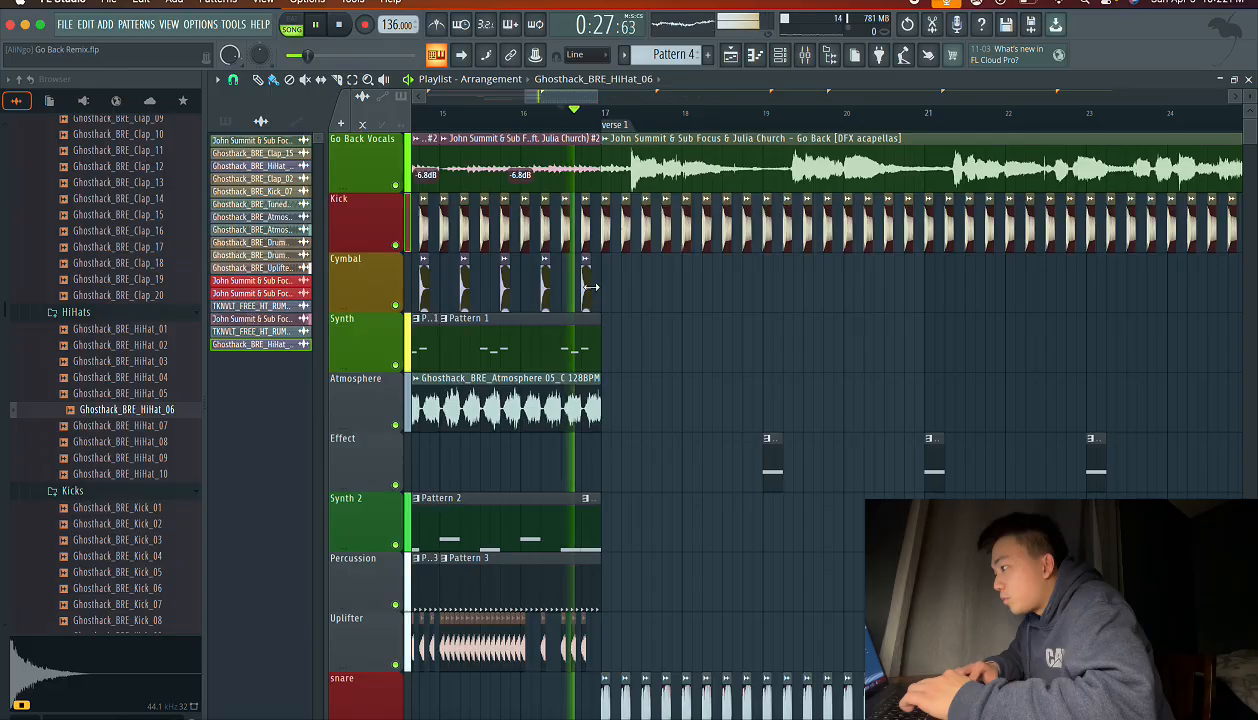
- Play from the end of the intro into verse 1 to review the kick, snare and hi hat tracks
{"action": "scroll", "coordinate": [591, 287], "scroll_direction": "up", "scroll_amount": 3}
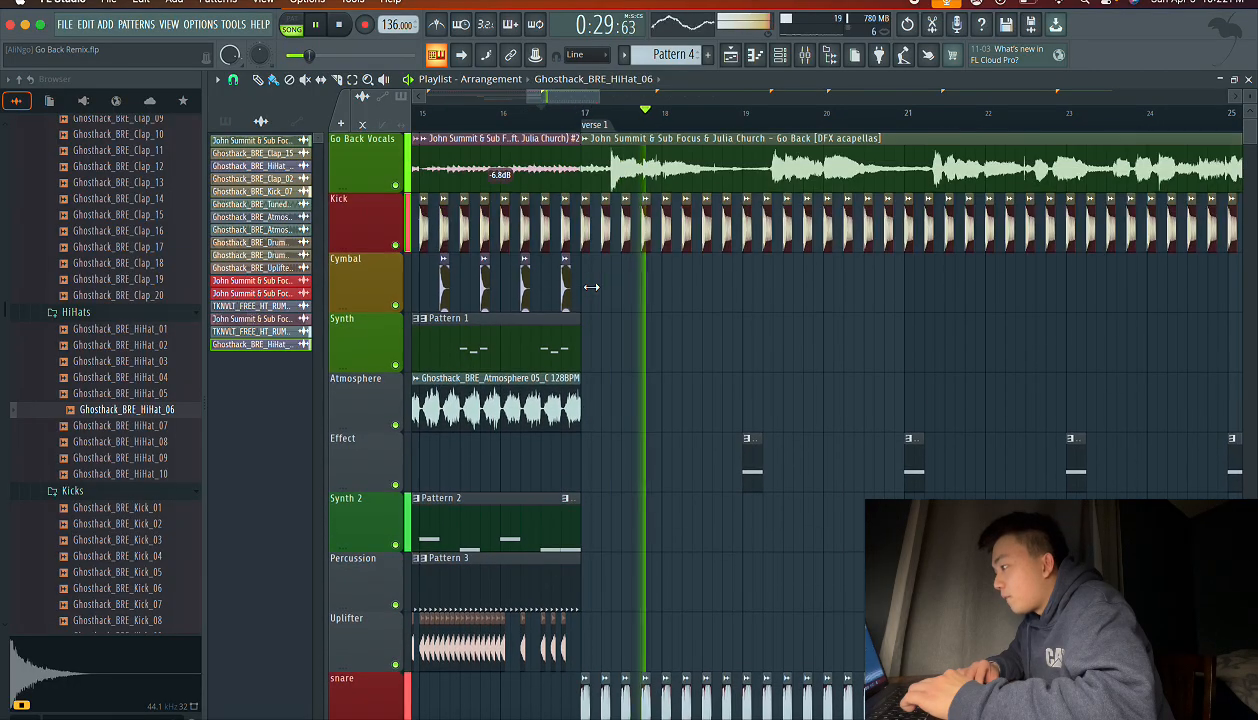
{"action": "scroll", "coordinate": [591, 287], "scroll_direction": "right", "scroll_amount": 2}
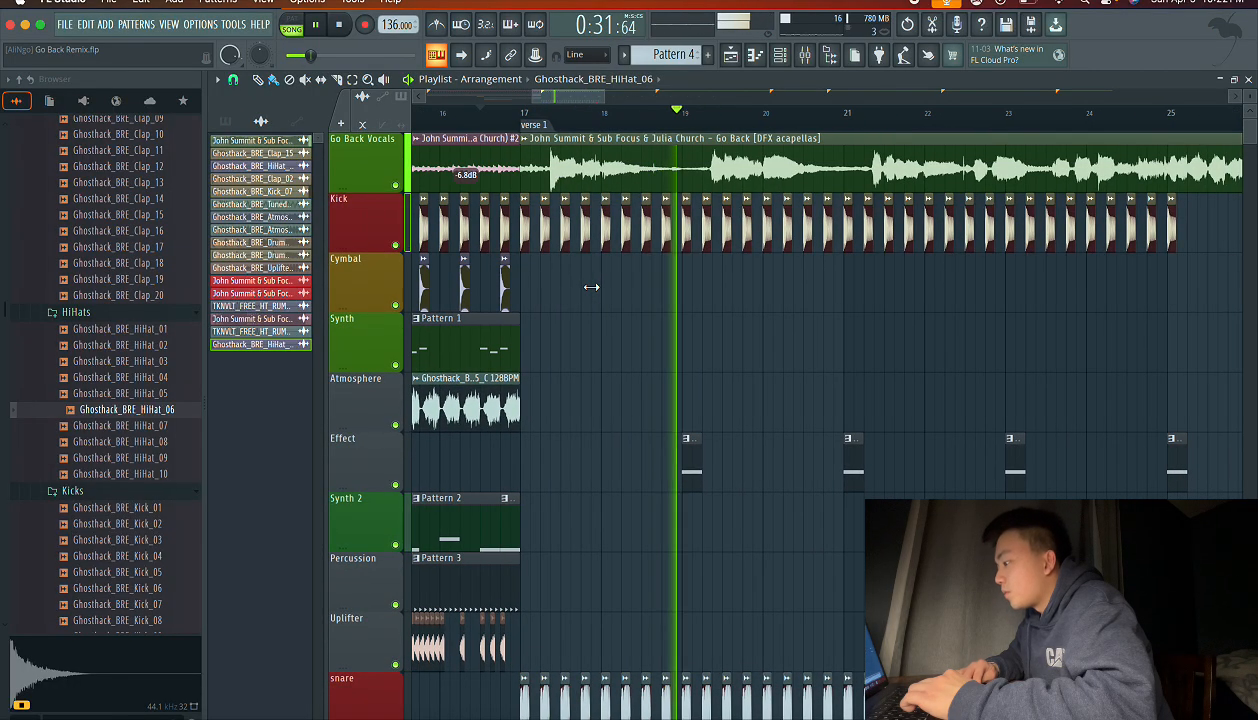
{"action": "scroll", "coordinate": [623, 500], "scroll_direction": "down", "scroll_amount": 2}
{"action": "scroll", "coordinate": [623, 500], "scroll_direction": "right", "scroll_amount": 2}
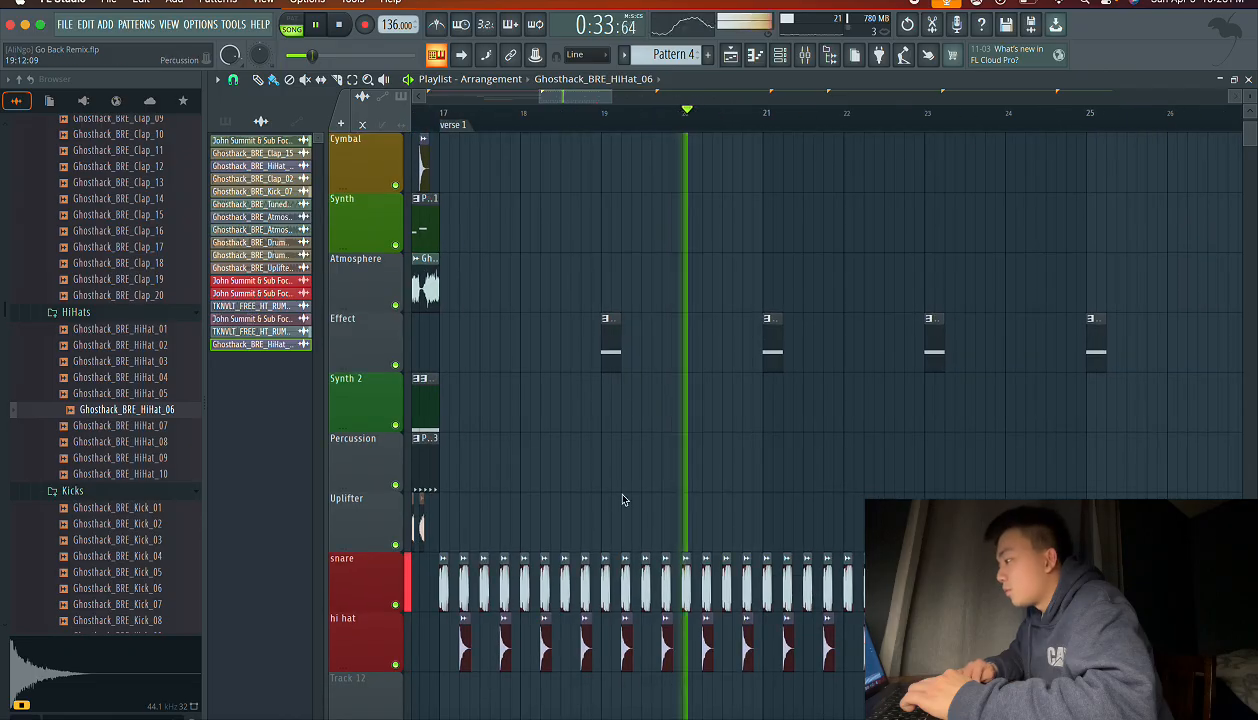
- Check the TKNVLT_FREE_HT_RUMBLE_KICK_13_140 clip's settings and lower the volume of the Ghosthack_BRE_HiHat_06 clip
{"action": "left_click", "coordinate": [250, 331]}
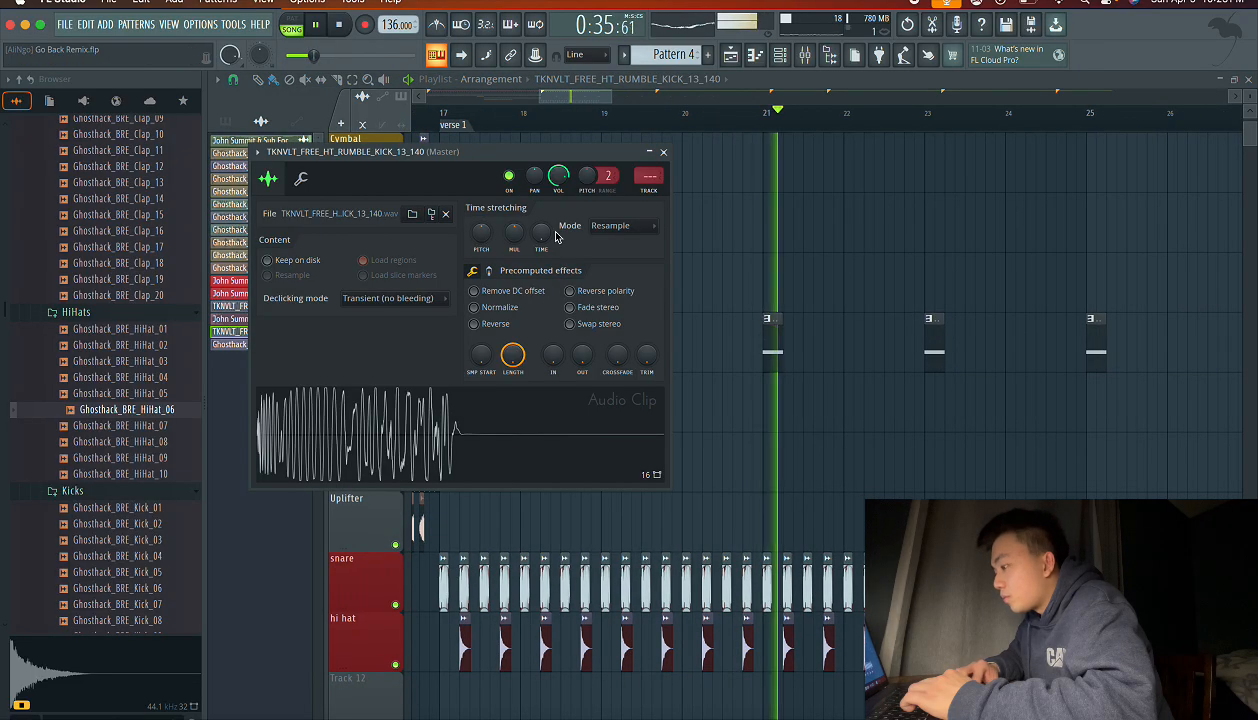
{"action": "left_click", "coordinate": [664, 153]}
{"action": "double_click", "coordinate": [374, 636]}
{"action": "left_click_drag", "start_coordinate": [577, 196], "coordinate": [577, 224]}
{"action": "left_click", "coordinate": [683, 171]}
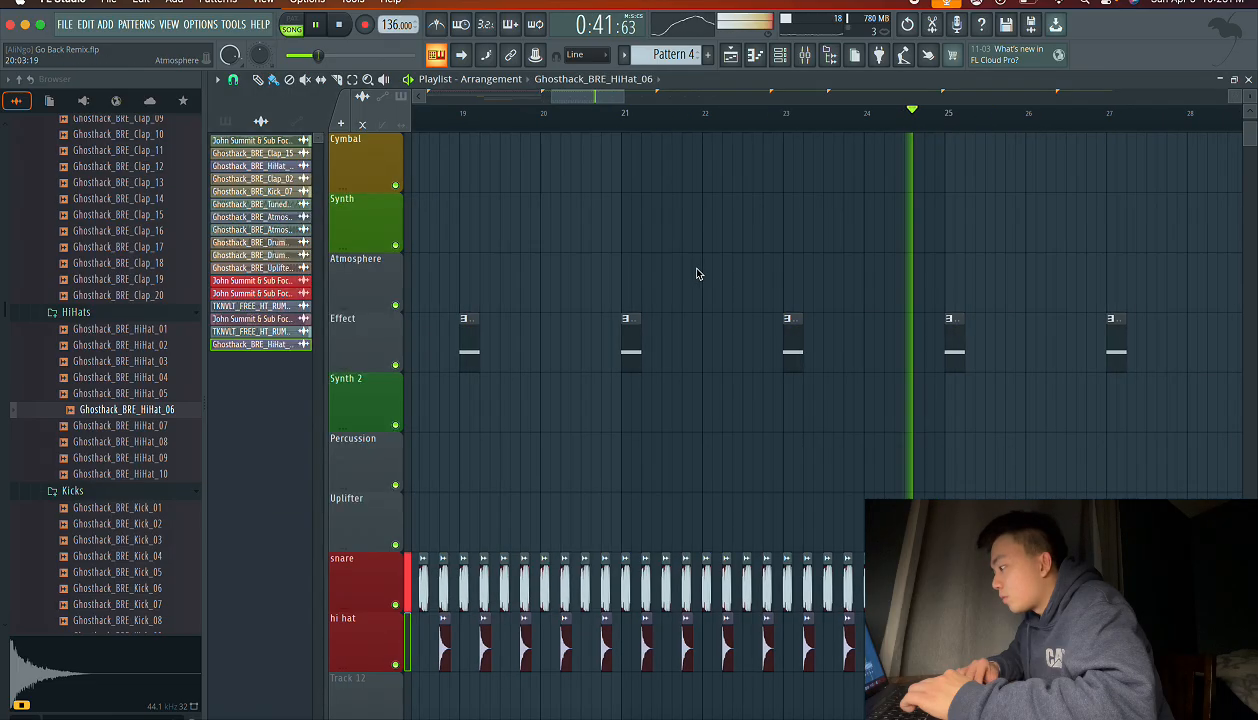
- Play verse 1 past the end of the drum clips at bar 25 and stop playback
{"action": "scroll", "coordinate": [807, 431], "scroll_direction": "up", "scroll_amount": 3}
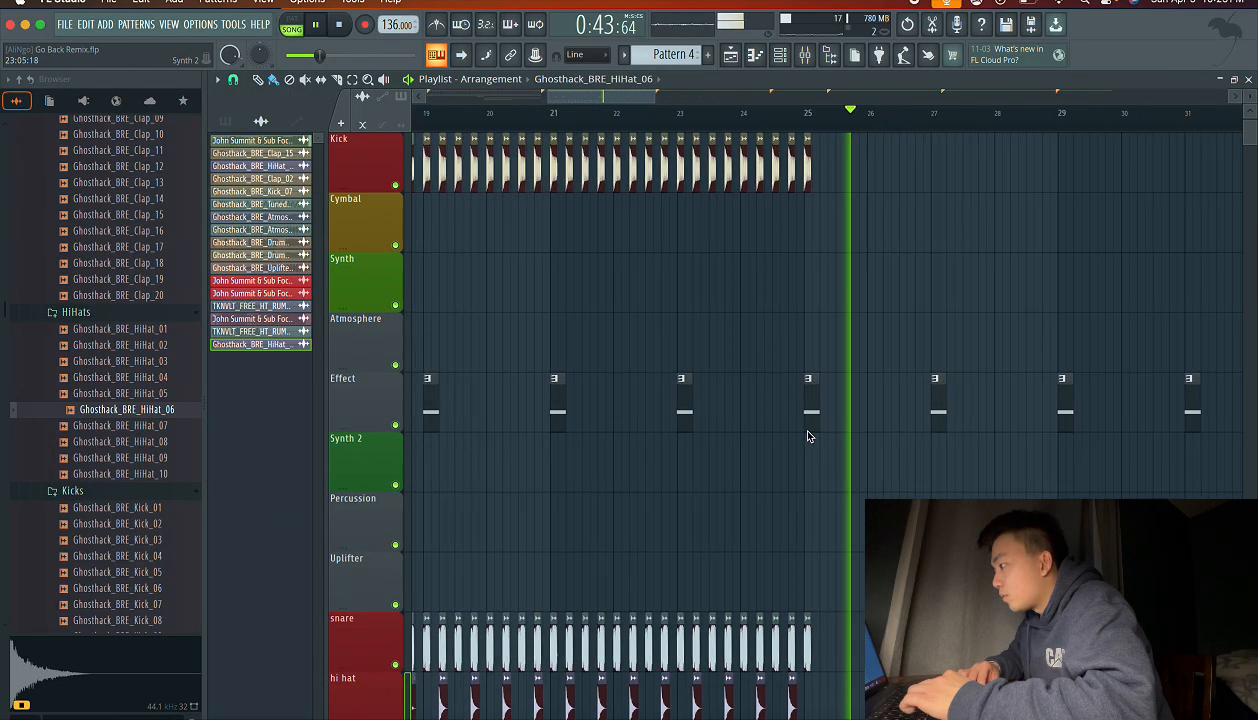
{"action": "scroll", "coordinate": [808, 436], "scroll_direction": "down", "scroll_amount": 3}
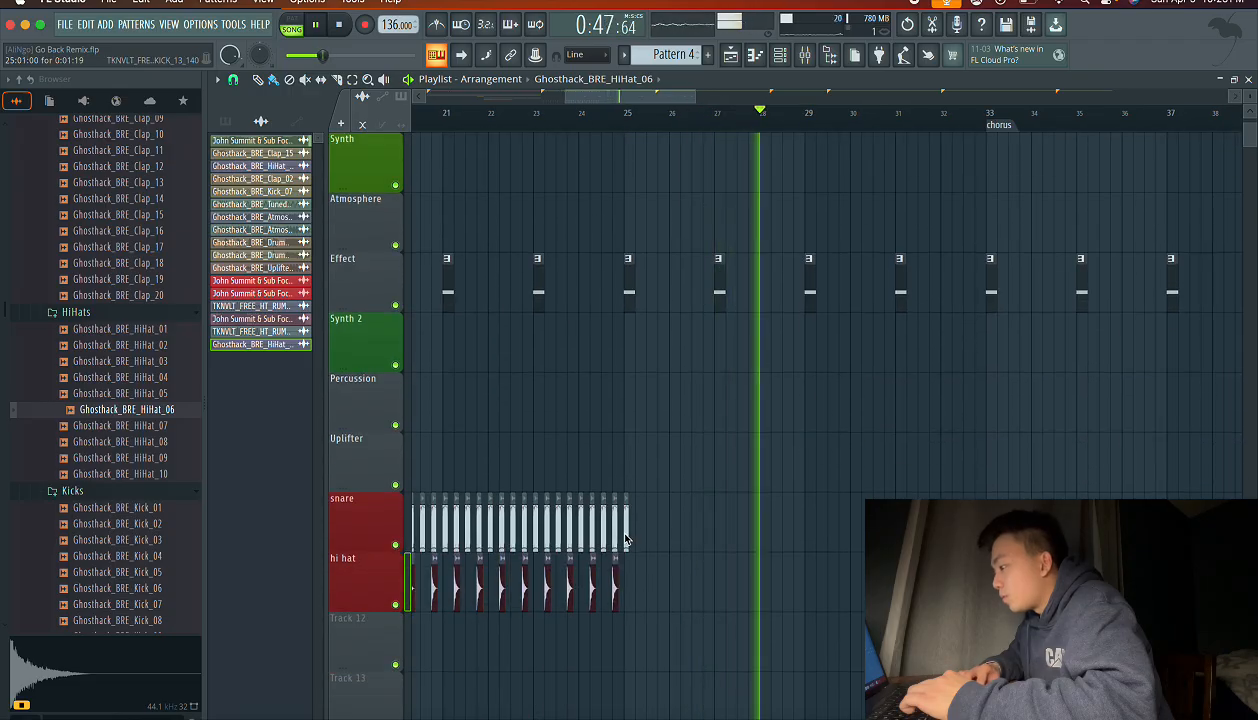
{"action": "key", "text": "space"}
- Fill bars 29 and 30 of the snare track with back-to-back TKNVLT_FREE_HT_RUMBLE_KICK_13_140 clips
{"action": "scroll", "coordinate": [805, 539], "scroll_direction": "up", "scroll_amount": 2}
{"action": "left_click", "coordinate": [801, 538]}
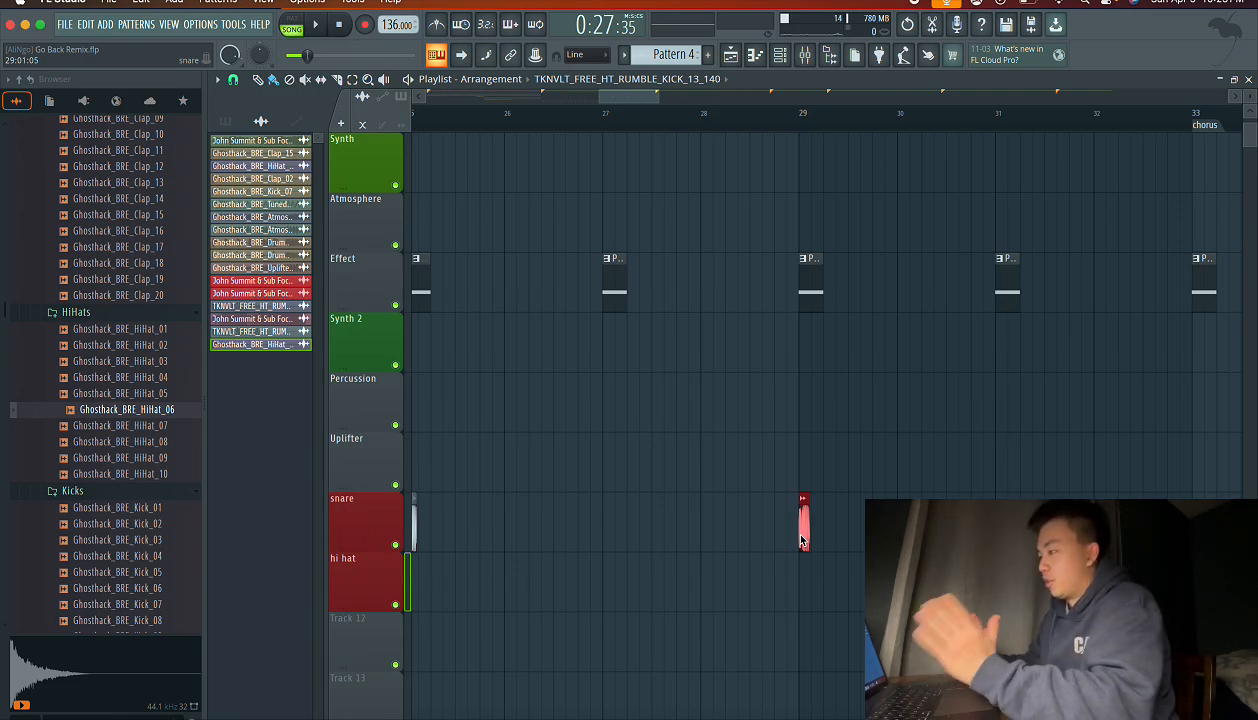
{"action": "scroll", "coordinate": [820, 400], "scroll_direction": "right", "scroll_amount": 3}
{"action": "scroll", "coordinate": [820, 400], "scroll_direction": "up", "scroll_amount": 1}
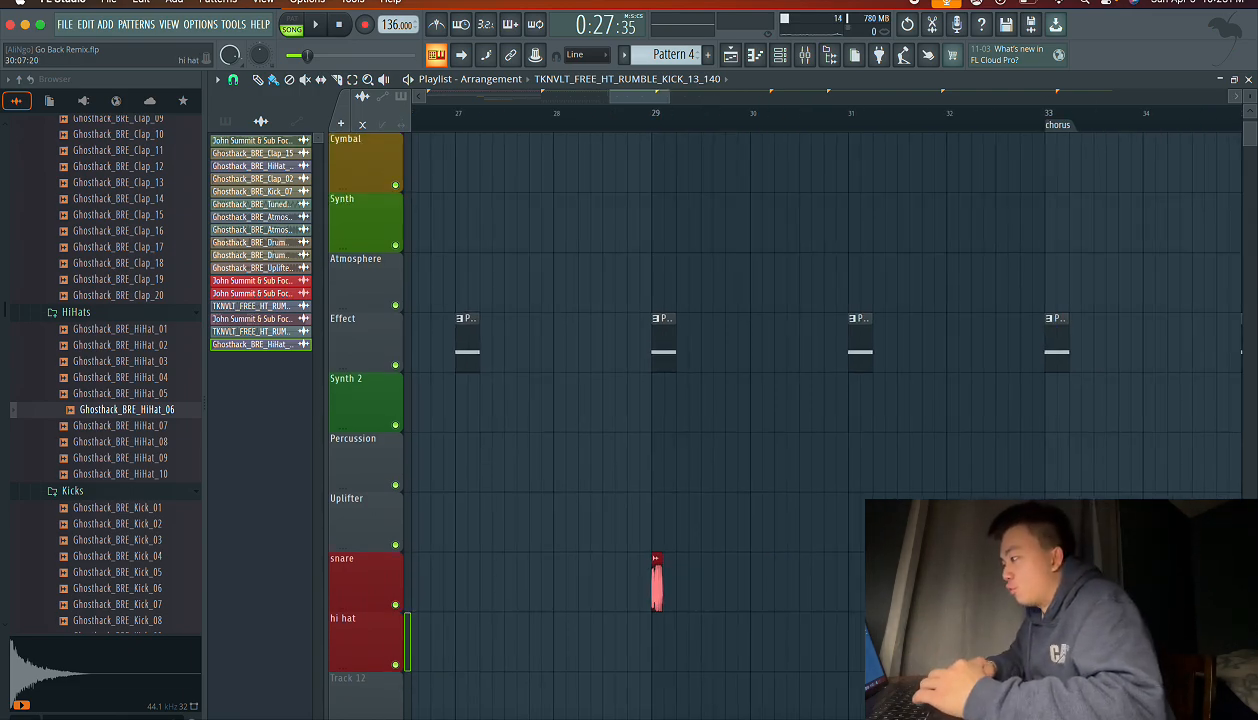
{"action": "scroll", "coordinate": [677, 597], "scroll_direction": "up", "scroll_amount": 2}
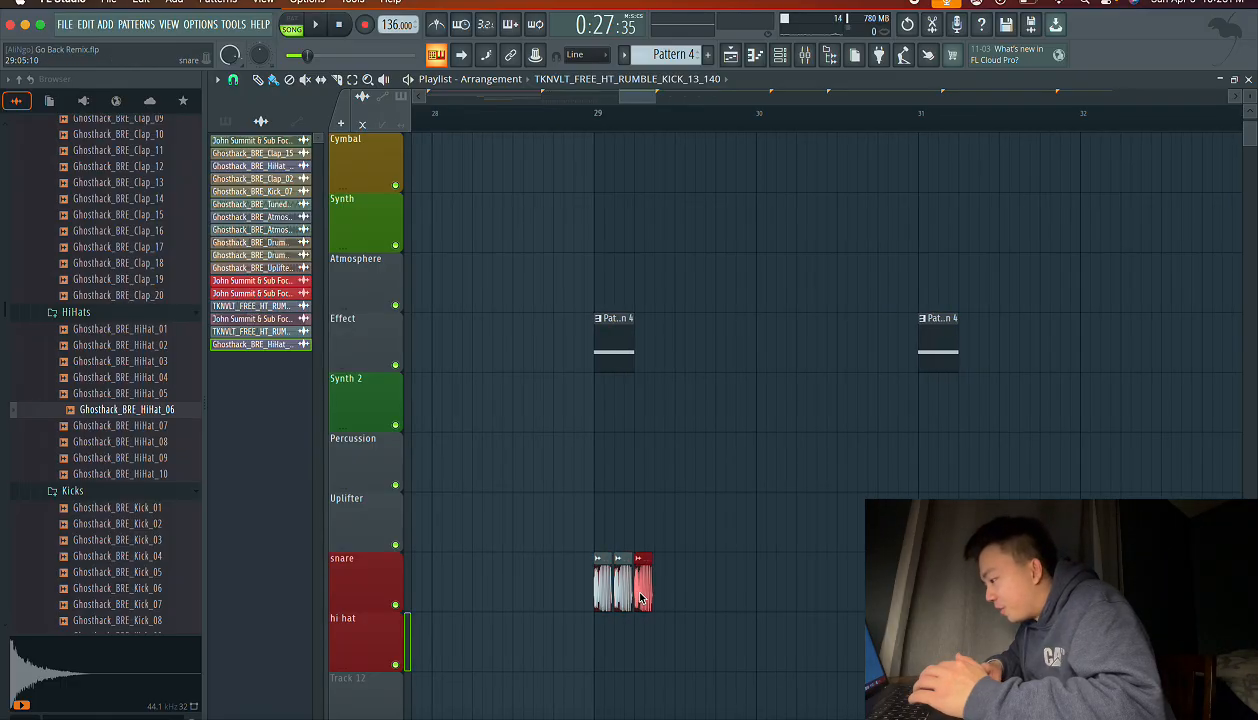
{"action": "left_click_drag", "start_coordinate": [640, 597], "coordinate": [761, 597]}
{"action": "scroll", "coordinate": [820, 400], "scroll_direction": "right", "scroll_amount": 2}
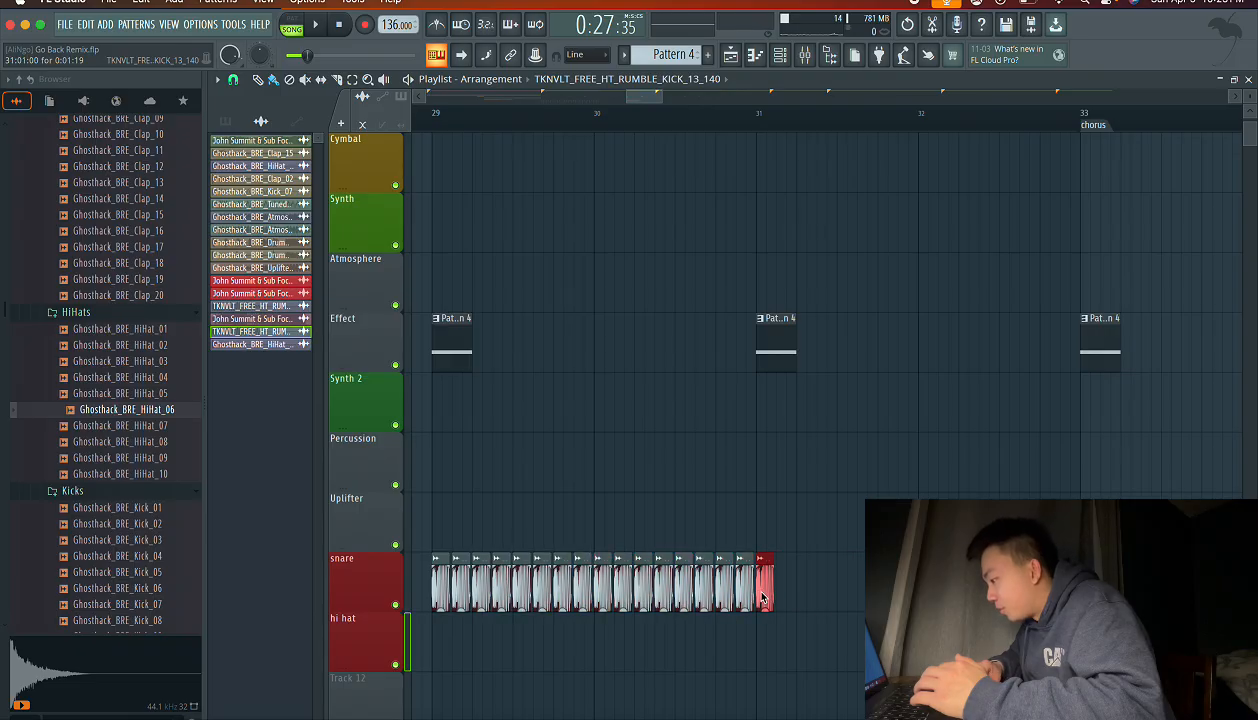
- Shorten the rumble kick clip at bar 31 to about half length and repeat it on the snare track up to bar 32
{"action": "scroll", "coordinate": [763, 597], "scroll_direction": "up", "scroll_amount": 3}
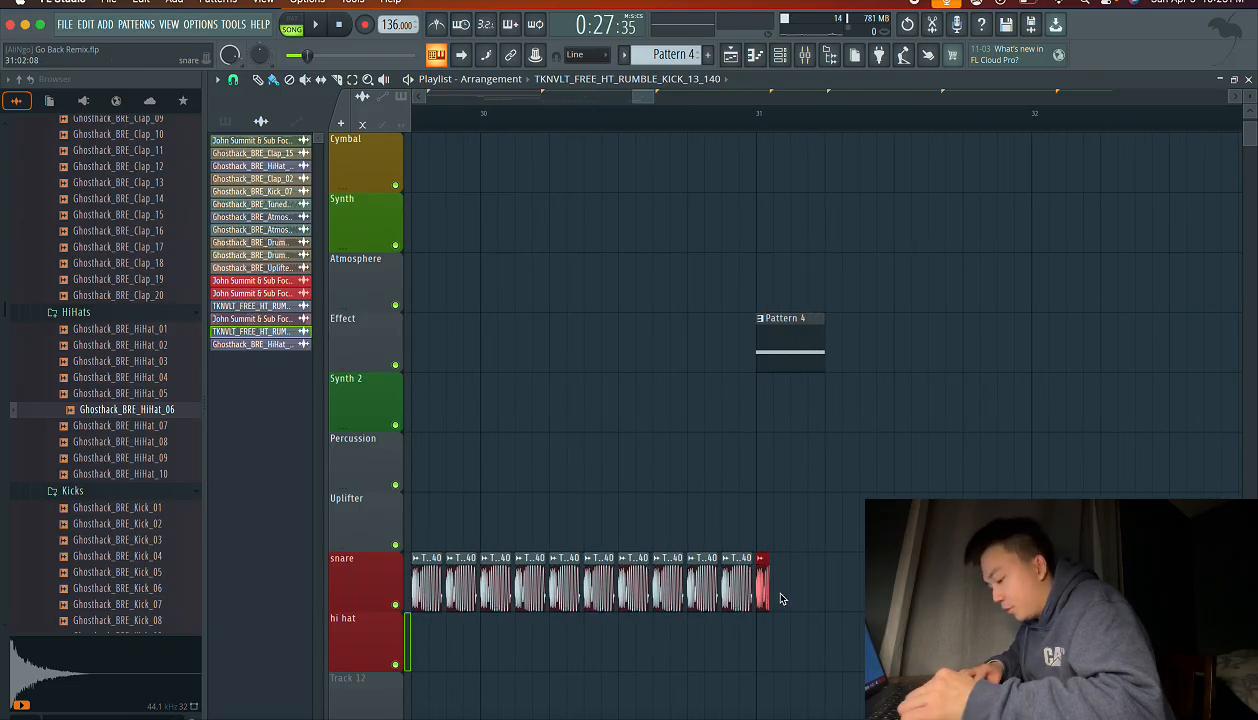
{"action": "mouse_move", "coordinate": [780, 597]}
{"action": "left_mouse_down"}
{"action": "mouse_move", "coordinate": [880, 597]}
{"action": "mouse_move", "coordinate": [789, 596]}
{"action": "left_mouse_up"}
{"action": "scroll", "coordinate": [789, 596], "scroll_direction": "up", "scroll_amount": 2}
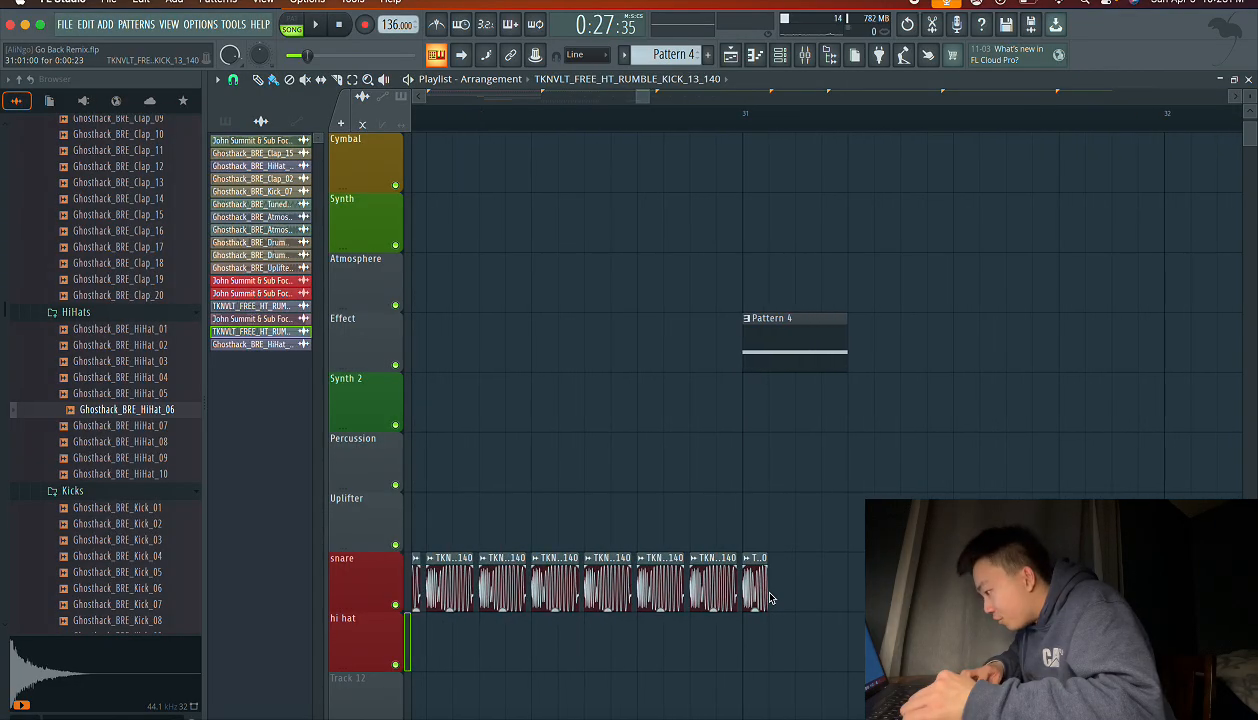
{"action": "left_click_drag", "start_coordinate": [779, 597], "coordinate": [850, 597]}
{"action": "scroll", "coordinate": [794, 597], "scroll_direction": "down", "scroll_amount": 4}
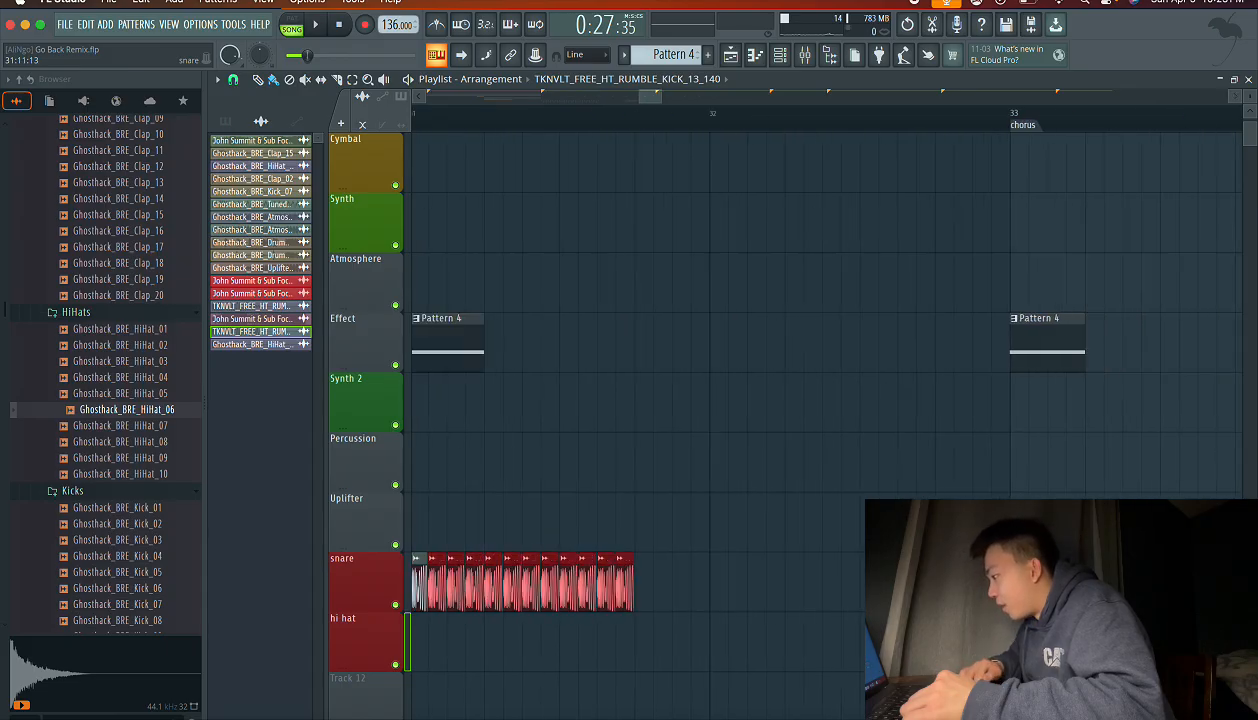
{"action": "left_click", "coordinate": [772, 590]}
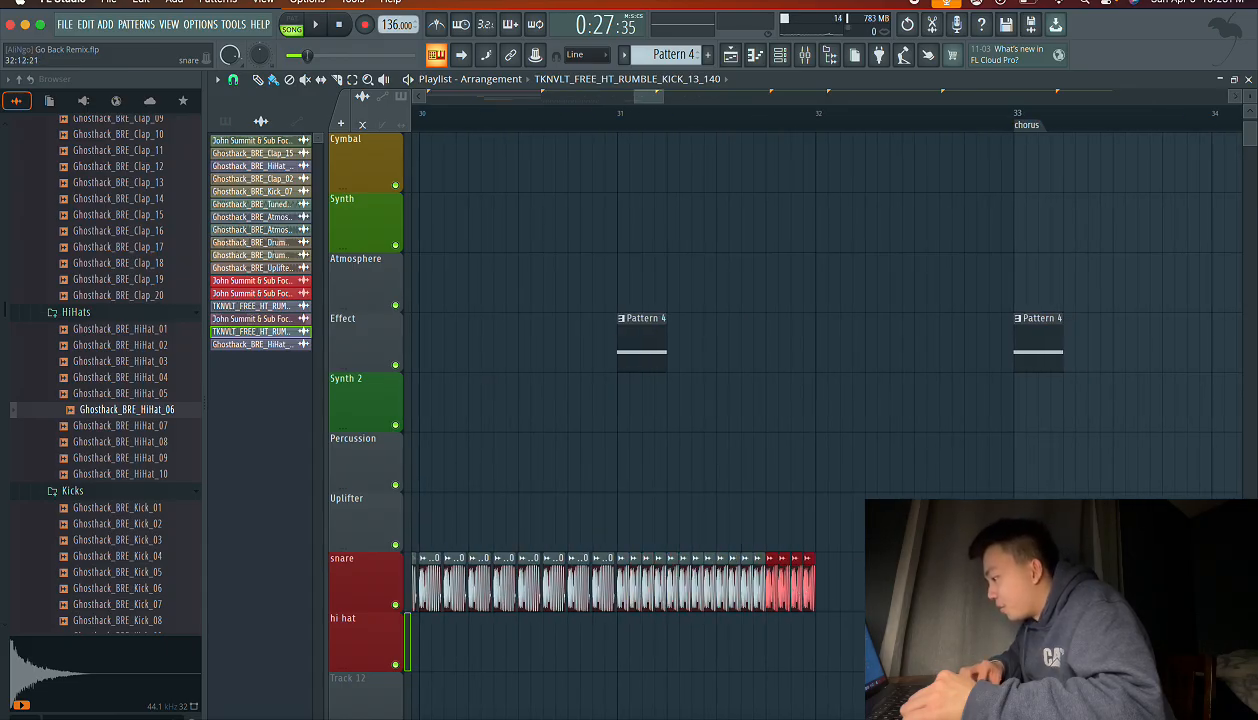
- Place a Ghosthack_BRE_HiHat_06 clip on the hi hat track at bar 29, trimmed to match the snare clip above
{"action": "scroll", "coordinate": [792, 539], "scroll_direction": "down", "scroll_amount": 3}
{"action": "scroll", "coordinate": [780, 546], "scroll_direction": "down", "scroll_amount": 4}
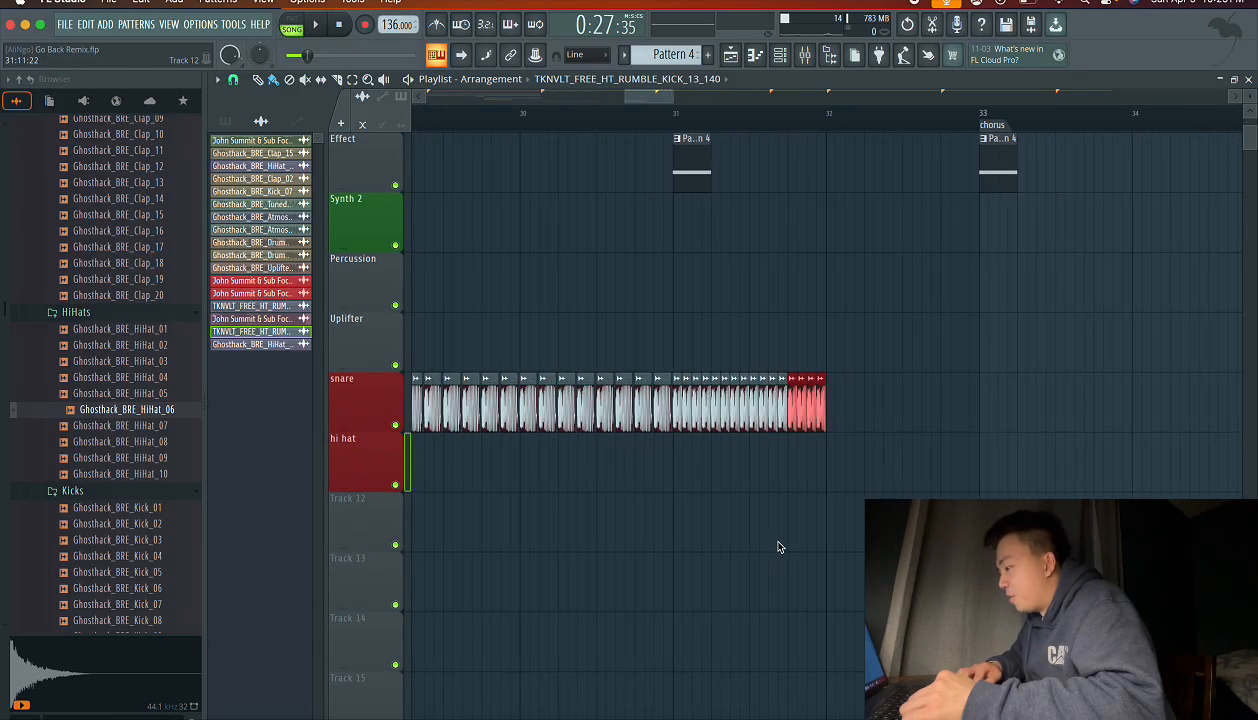
{"action": "scroll", "coordinate": [780, 547], "scroll_direction": "left", "scroll_amount": 5}
{"action": "scroll", "coordinate": [669, 467], "scroll_direction": "left", "scroll_amount": 2}
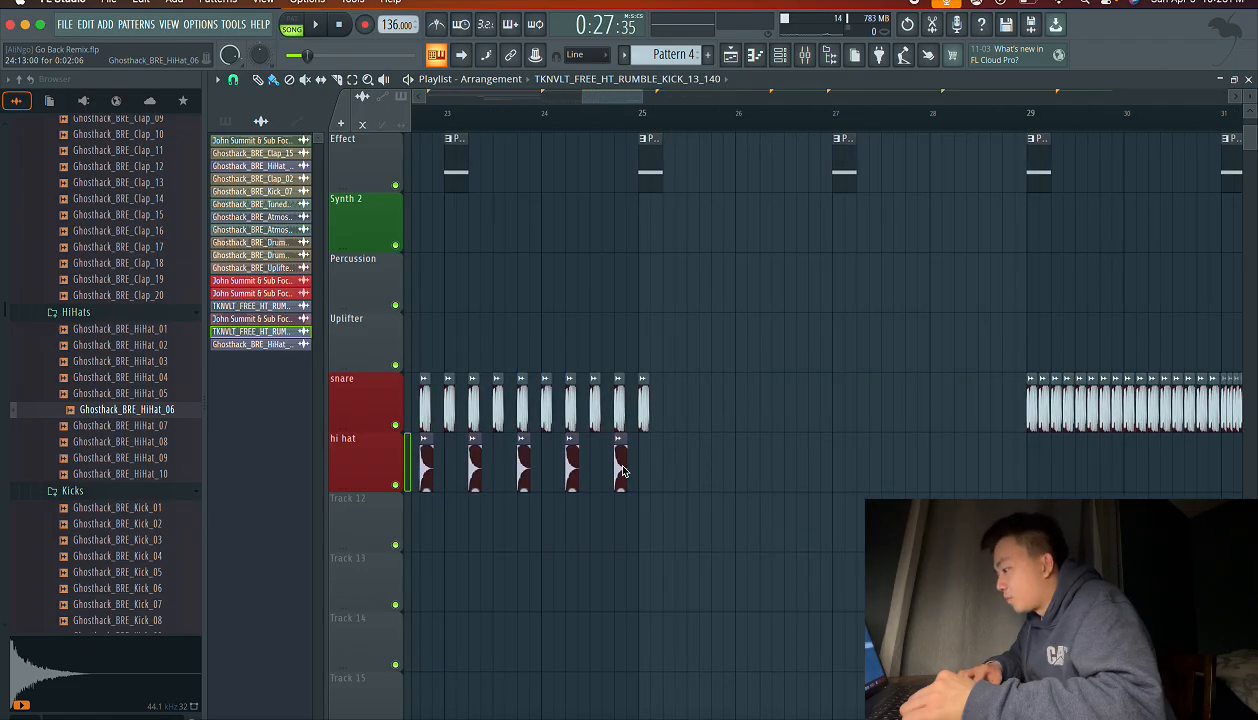
{"action": "scroll", "coordinate": [936, 471], "scroll_direction": "right", "scroll_amount": 7}
{"action": "scroll", "coordinate": [936, 471], "scroll_direction": "up", "scroll_amount": 1}
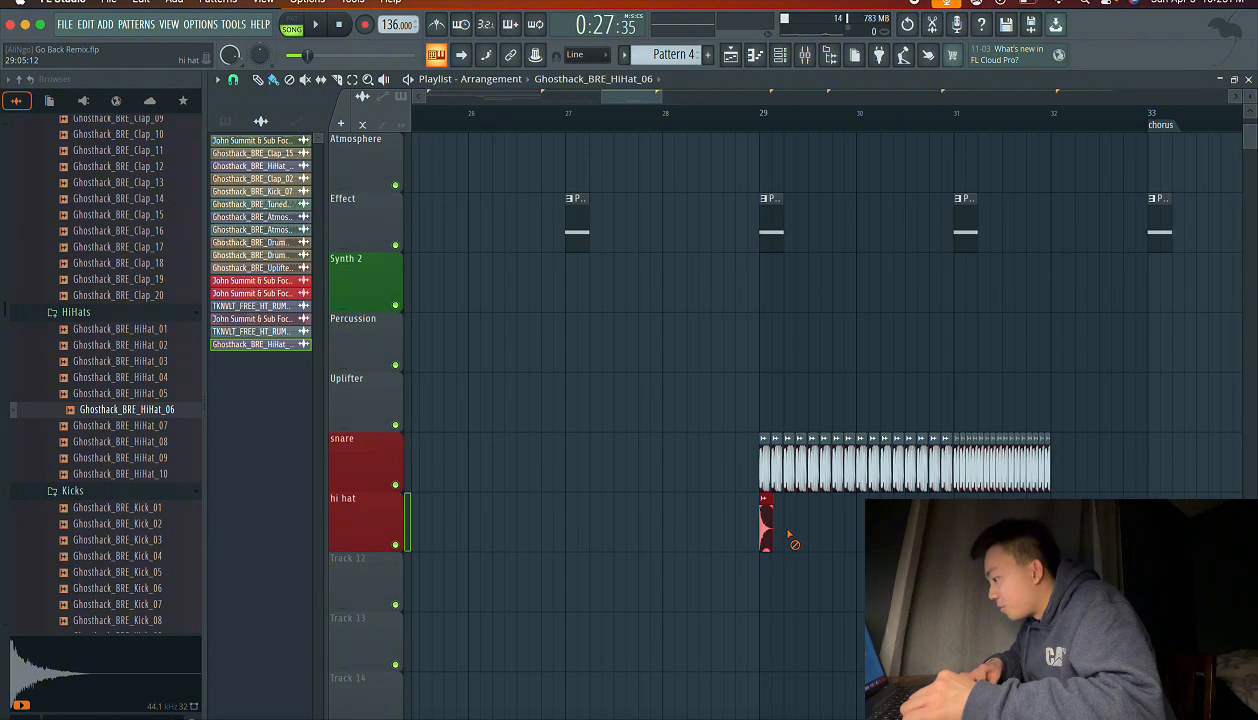
{"action": "scroll", "coordinate": [792, 538], "scroll_direction": "up", "scroll_amount": 3}
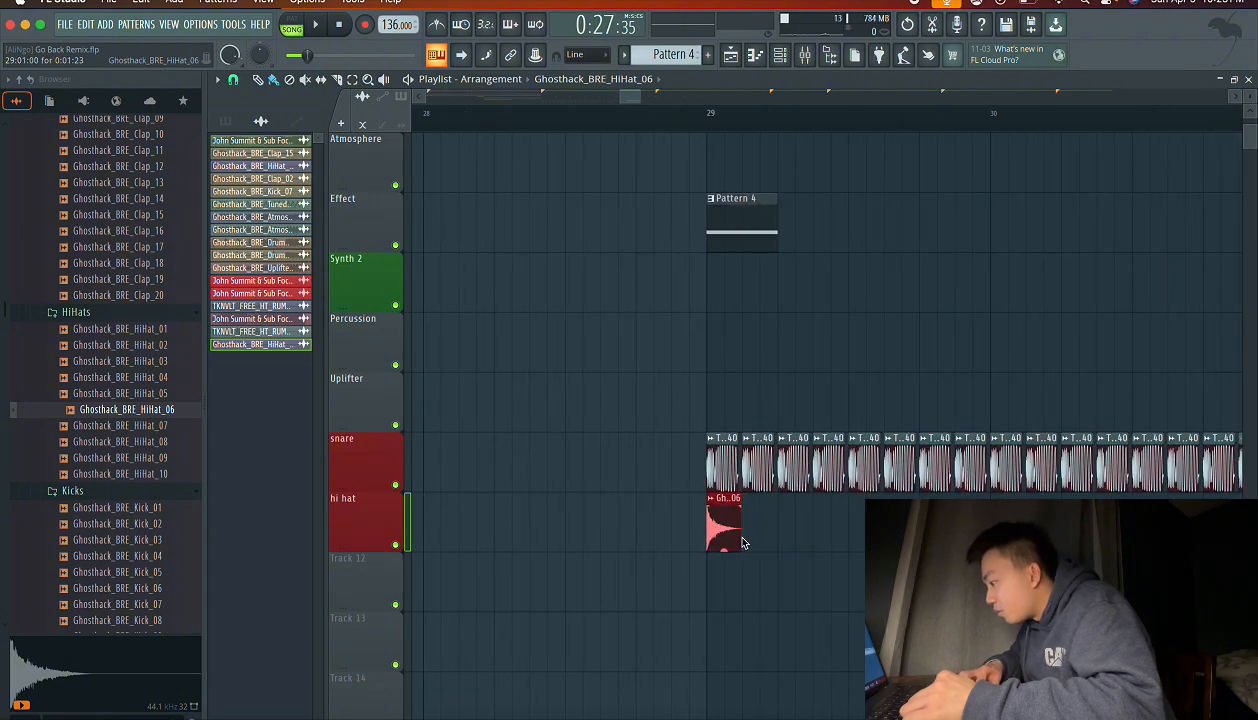
- Duplicate the trimmed hi-hat clip back to back along the hi hat track from bar 29 up to bar 31
{"action": "key", "text": "ctrl+b"}
{"action": "key", "text": "ctrl+b"}
{"action": "key", "text": "ctrl+b"}
{"action": "key", "text": "ctrl+b"}
{"action": "key", "text": "ctrl+b"}
{"action": "key", "text": "ctrl+b"}
{"action": "key", "text": "ctrl+b"}
{"action": "key", "text": "ctrl+b"}
{"action": "key", "text": "ctrl+b"}
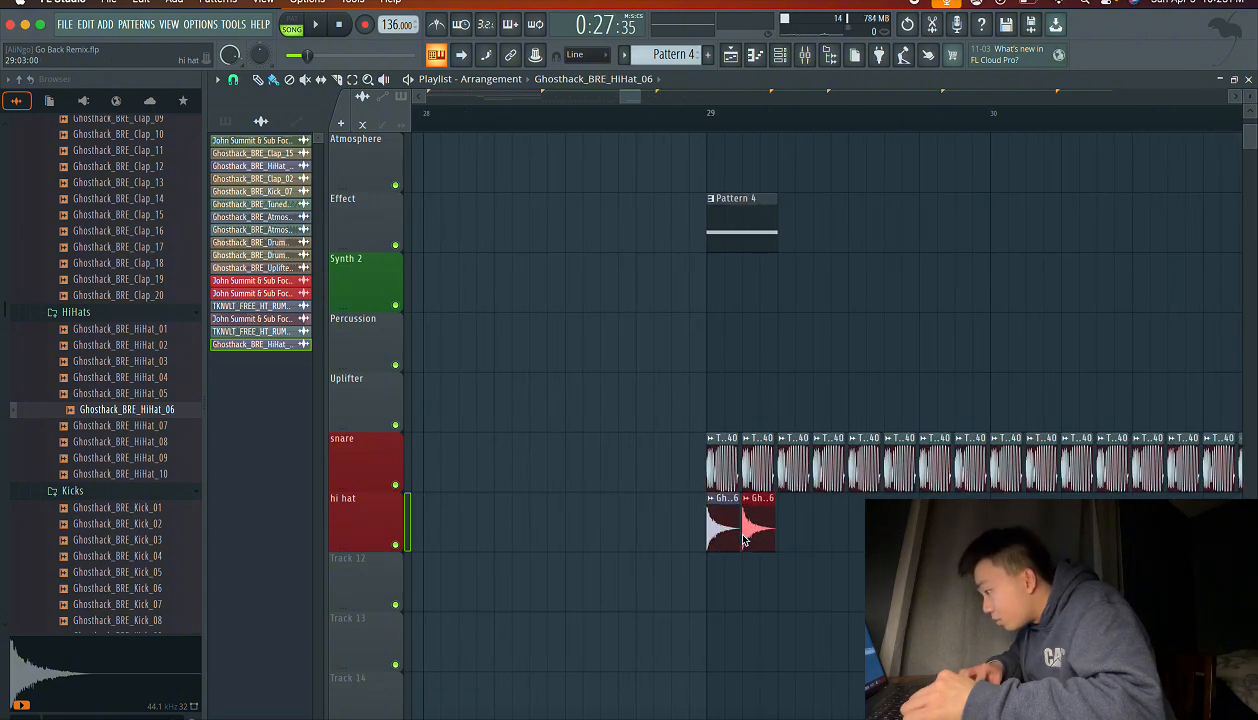
{"action": "left_click_drag", "start_coordinate": [661, 538], "coordinate": [812, 533]}
{"action": "right_click", "coordinate": [670, 530]}
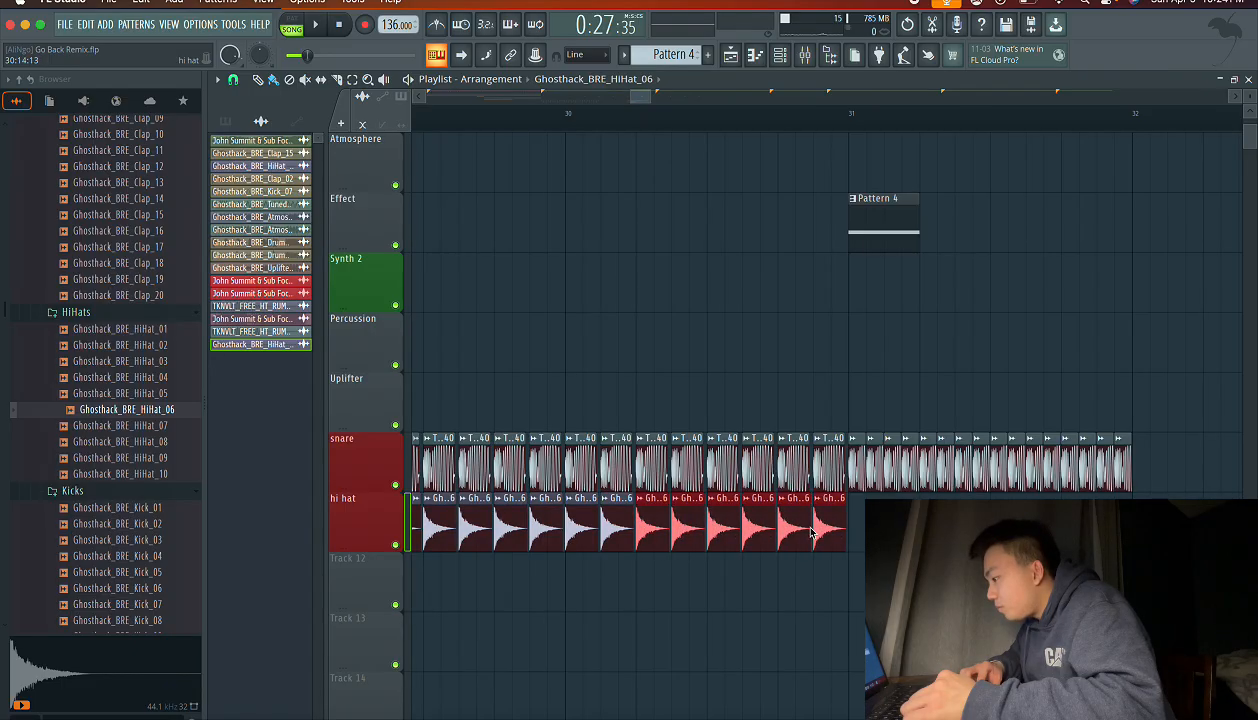
- Fill bar 31 of the hi hat track with half-length hi-hat clips and continue with spaced hits through bar 32
{"action": "left_click", "coordinate": [856, 530]}
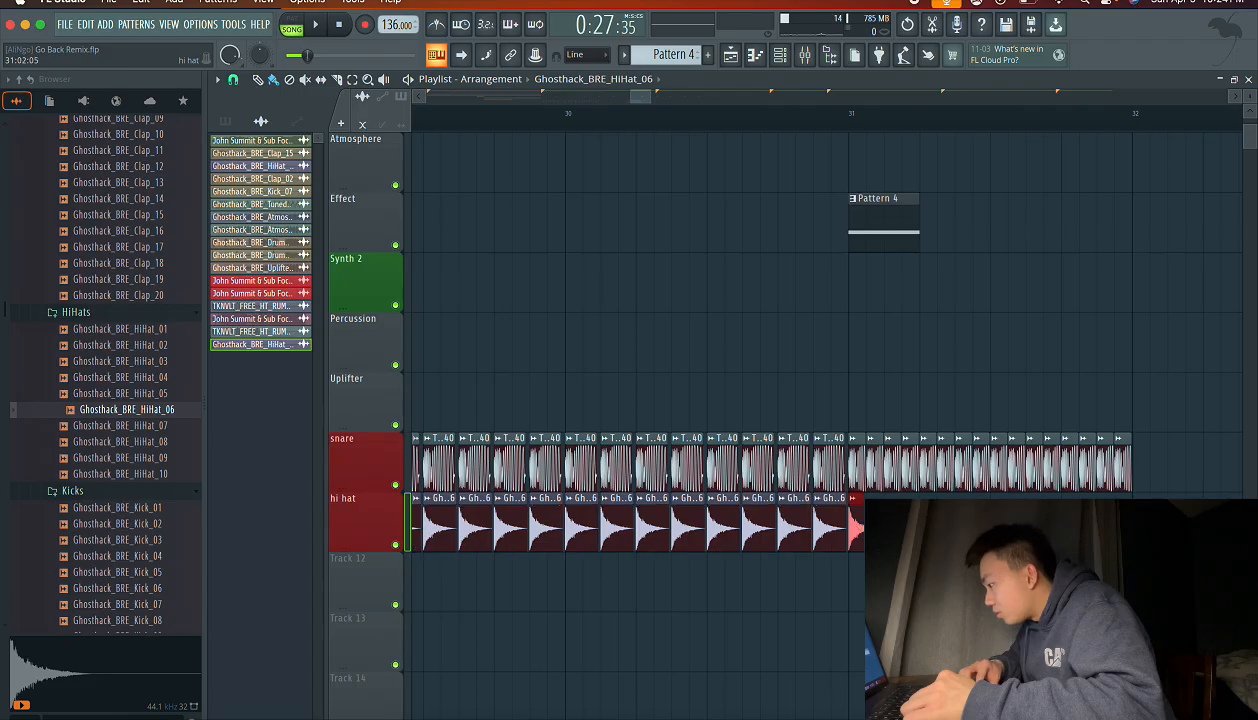
{"action": "scroll", "coordinate": [755, 530], "scroll_direction": "down", "scroll_amount": 3}
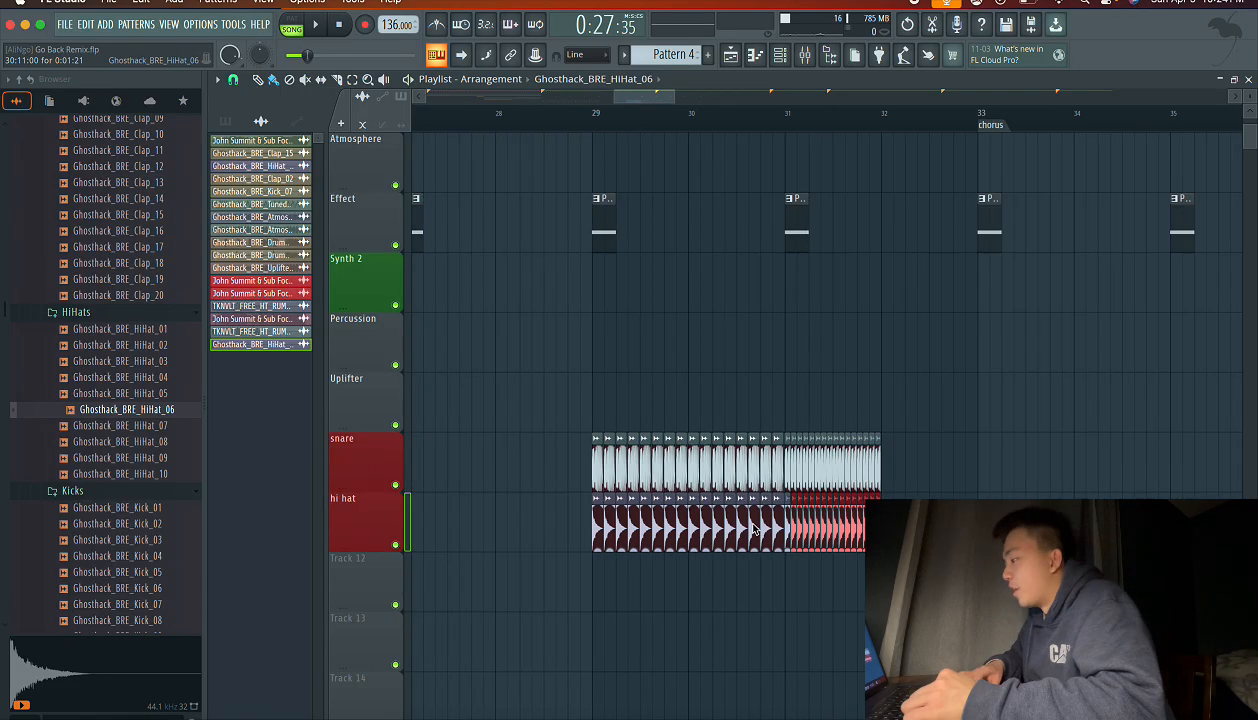
{"action": "scroll", "coordinate": [884, 530], "scroll_direction": "up", "scroll_amount": 3}
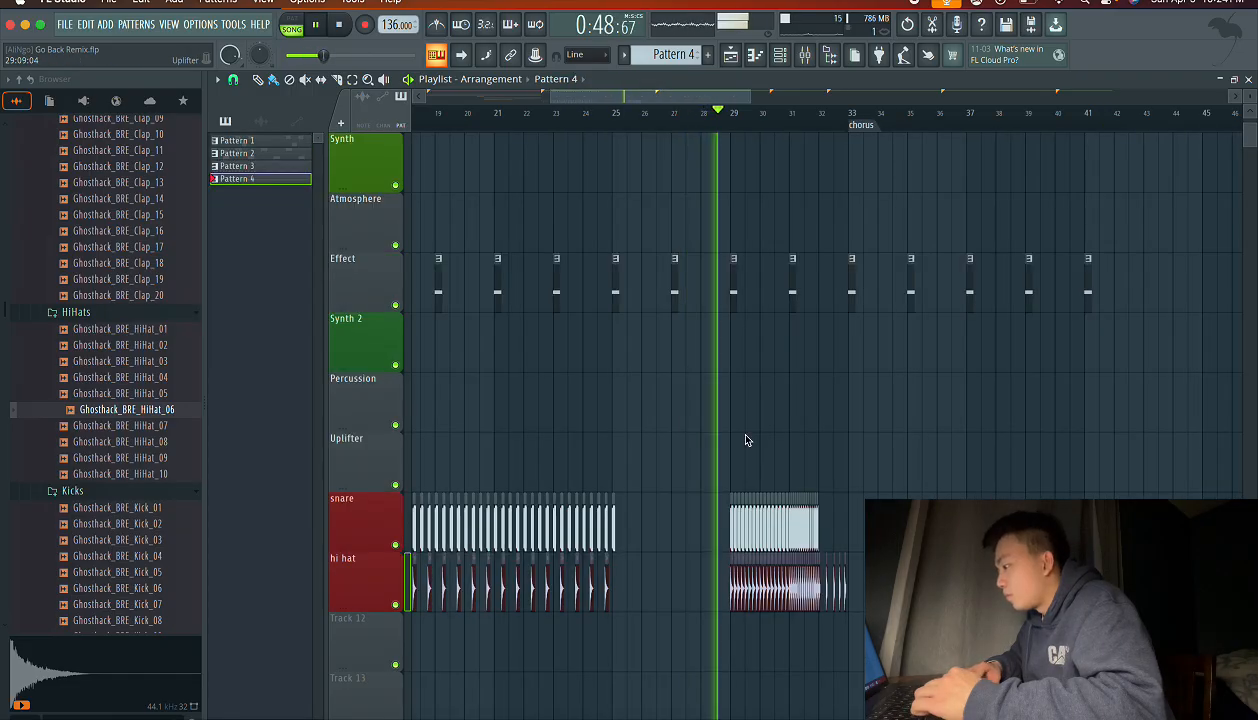
- Play back the snare and hi hat build-up leading into the chorus
{"action": "scroll", "coordinate": [745, 440], "scroll_direction": "up", "scroll_amount": 3}
{"action": "scroll", "coordinate": [745, 440], "scroll_direction": "down", "scroll_amount": 1}
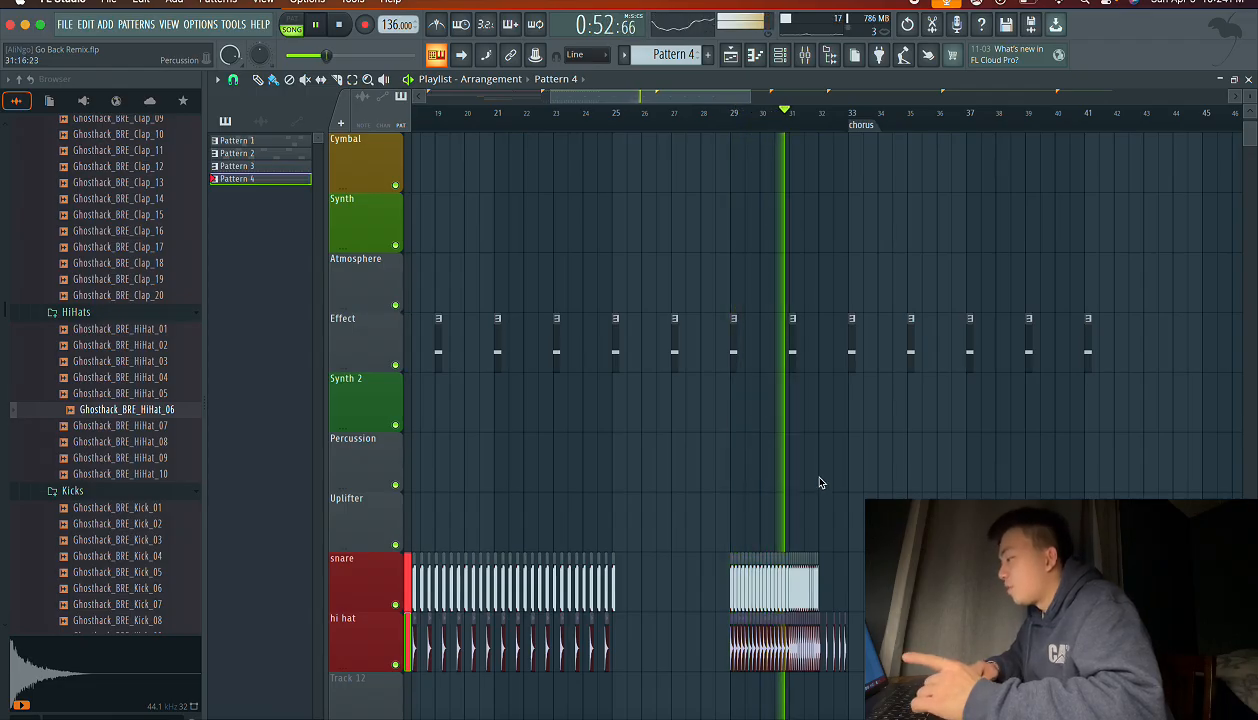
- Play the build-up through to the chorus, stop the playback and save the project
{"action": "scroll", "coordinate": [856, 498], "scroll_direction": "right", "scroll_amount": 1}
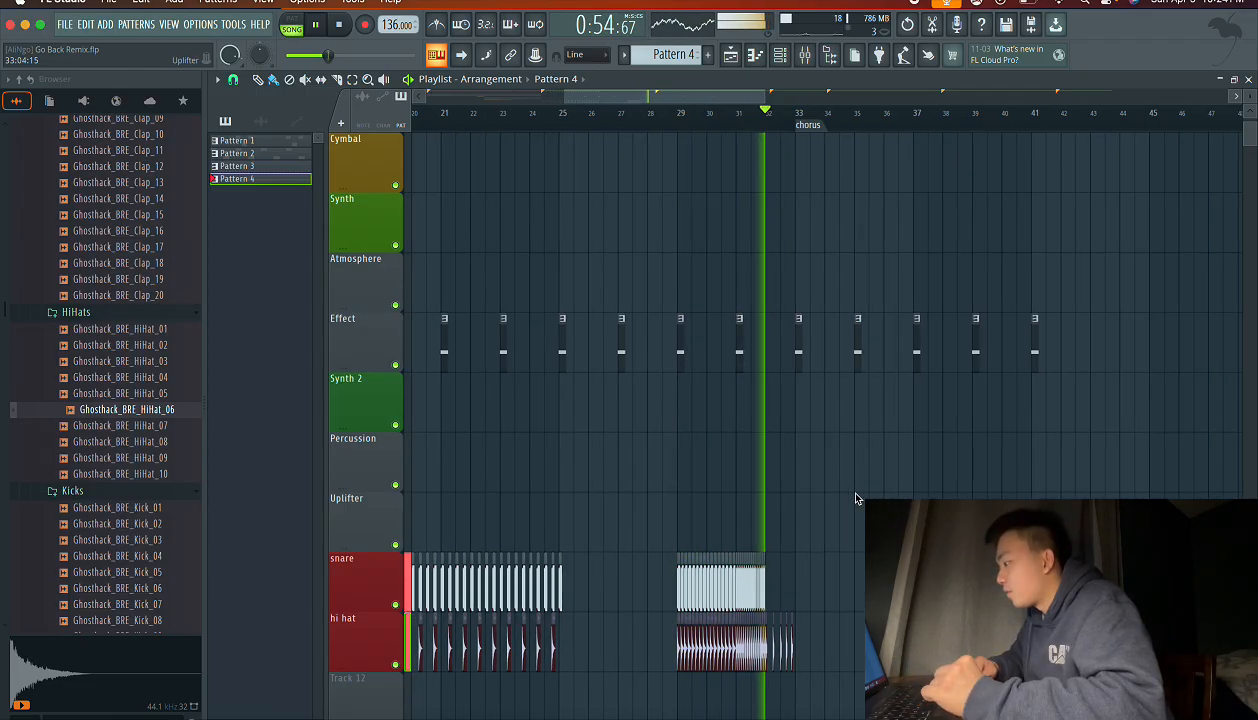
{"action": "scroll", "coordinate": [855, 493], "scroll_direction": "up", "scroll_amount": 1}
{"action": "scroll", "coordinate": [816, 478], "scroll_direction": "right", "scroll_amount": 4}
{"action": "key", "text": "space"}
{"action": "key", "text": "super+s"}
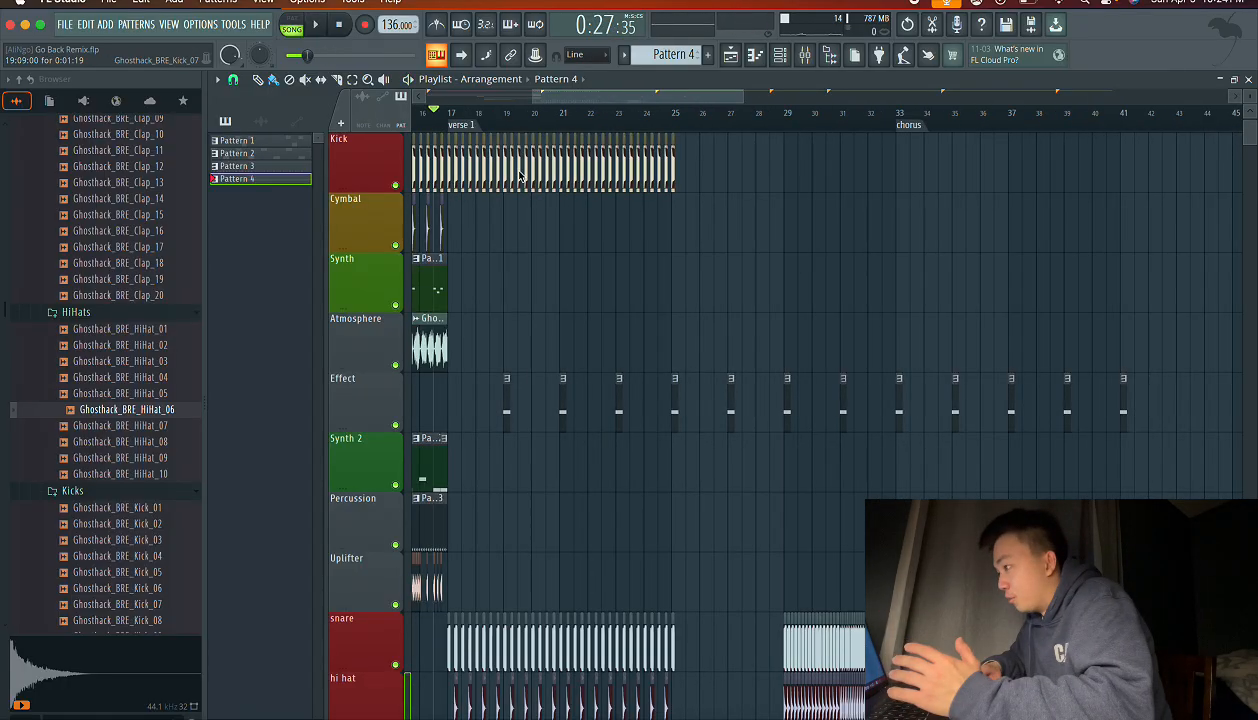
- Move the playback position to the chorus at bar 33 and place a Ghosthack_BRE_Clap_19 clip there on Track 12
{"action": "left_click_drag", "start_coordinate": [433, 114], "coordinate": [851, 110]}
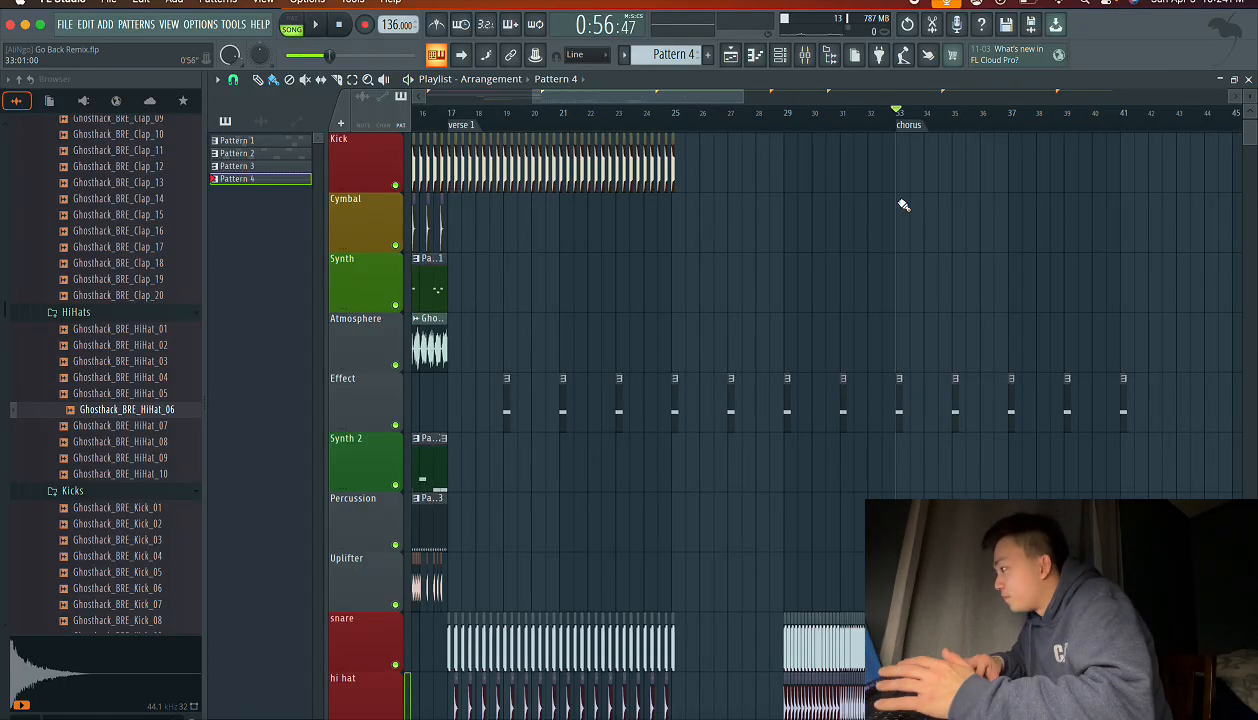
{"action": "scroll", "coordinate": [731, 365], "scroll_direction": "right", "scroll_amount": 5}
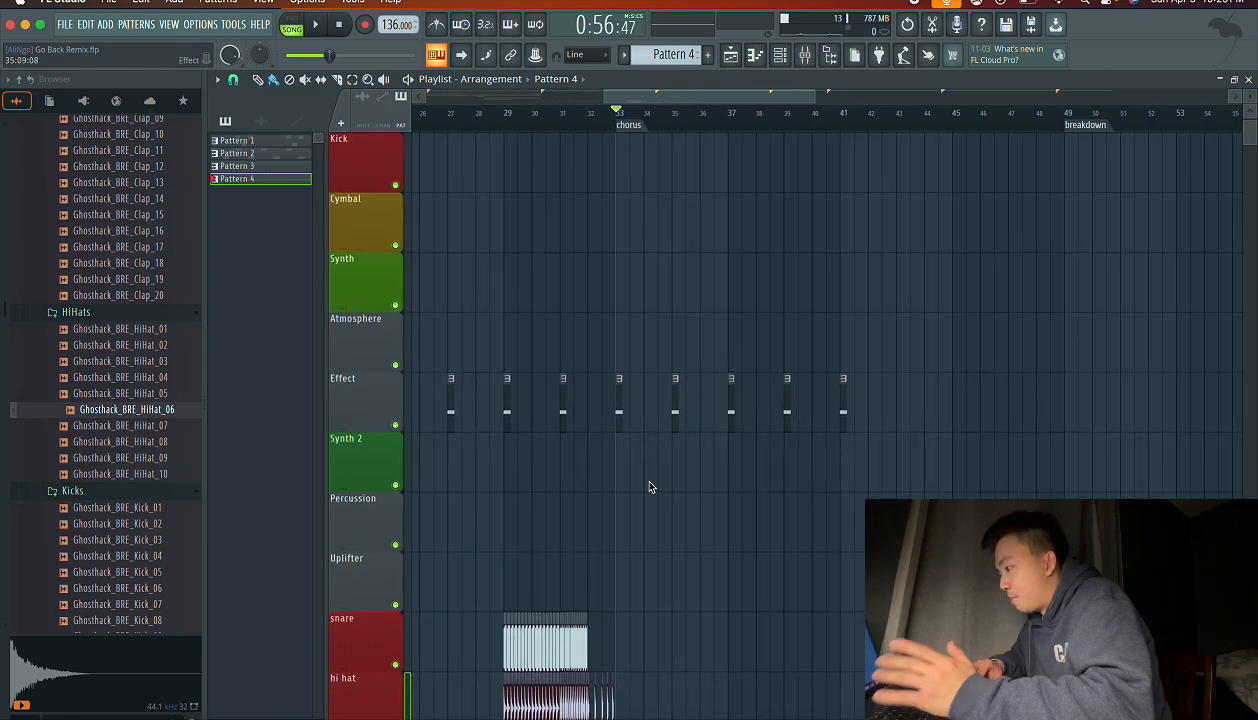
{"action": "scroll", "coordinate": [610, 540], "scroll_direction": "down", "scroll_amount": 5}
{"action": "scroll", "coordinate": [632, 509], "scroll_direction": "up", "scroll_amount": 3}
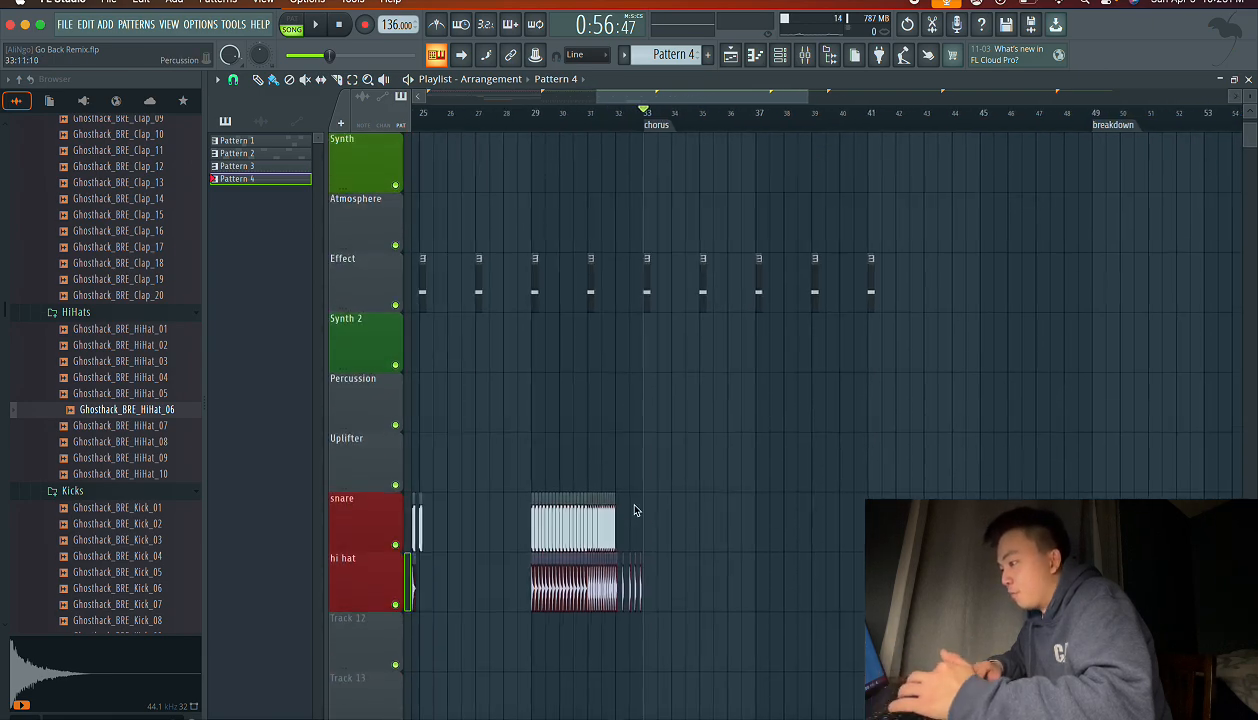
{"action": "left_click", "coordinate": [165, 283]}
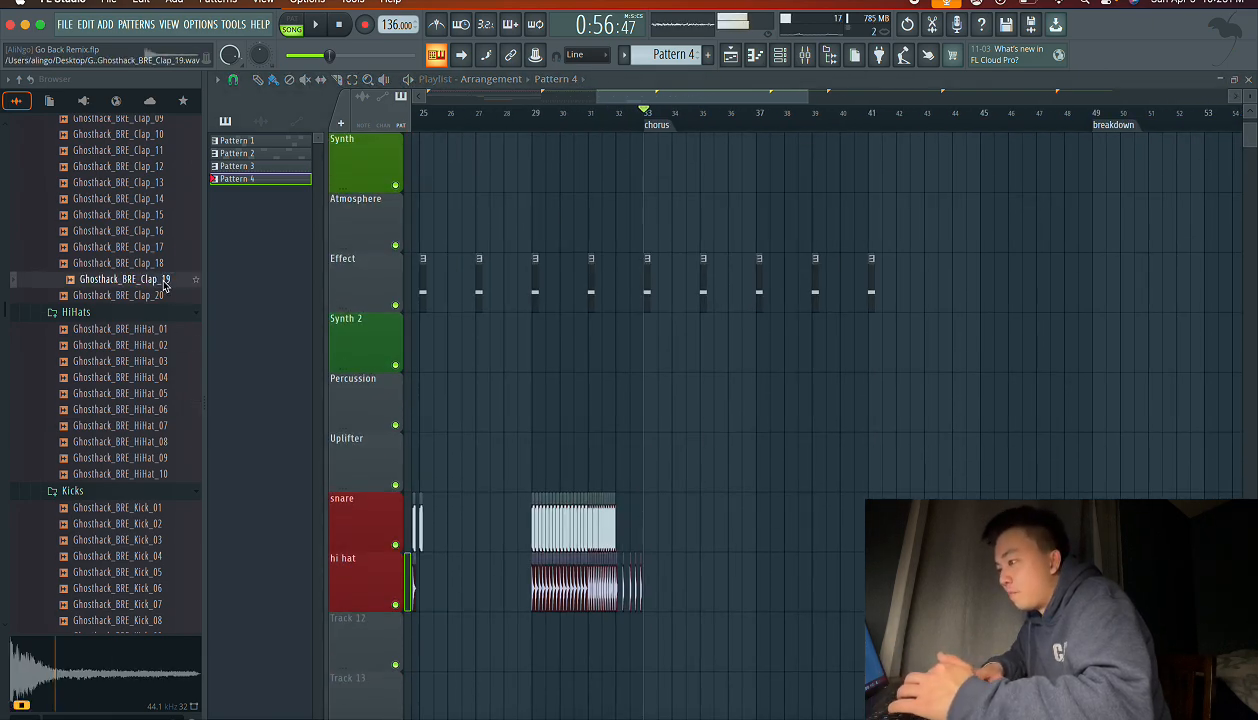
{"action": "left_click_drag", "start_coordinate": [143, 285], "coordinate": [647, 652]}
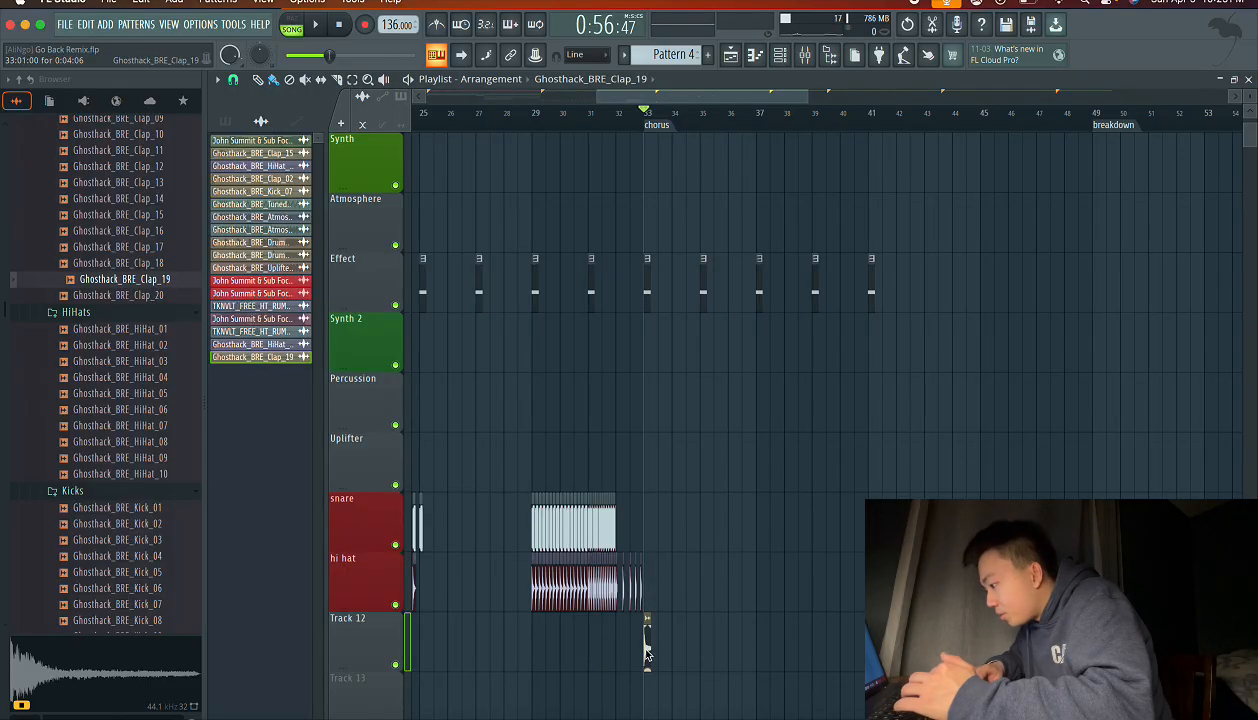
{"action": "scroll", "coordinate": [620, 655], "scroll_direction": "up", "scroll_amount": 4}
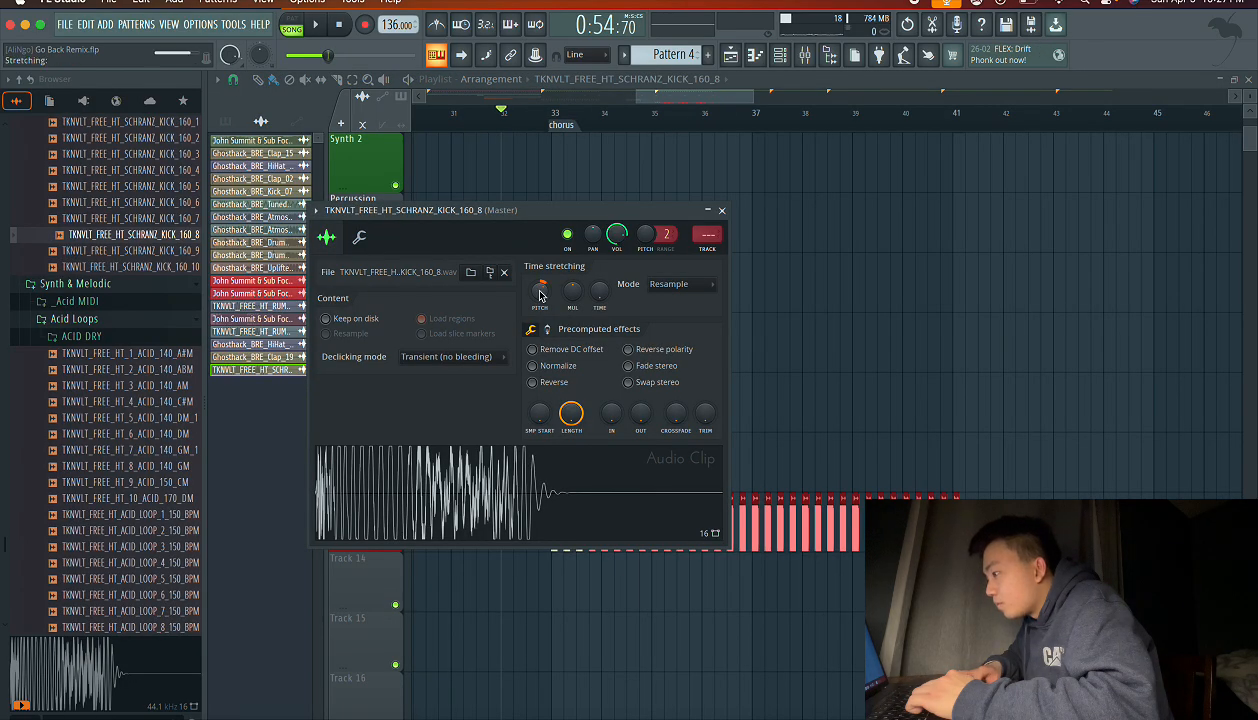
- Play the start of the chorus to hear the TKNVLT_FREE_HT_SCHRANZ_KICK_160_8 kicks and close the kick's sample settings
{"action": "key", "text": "space"}
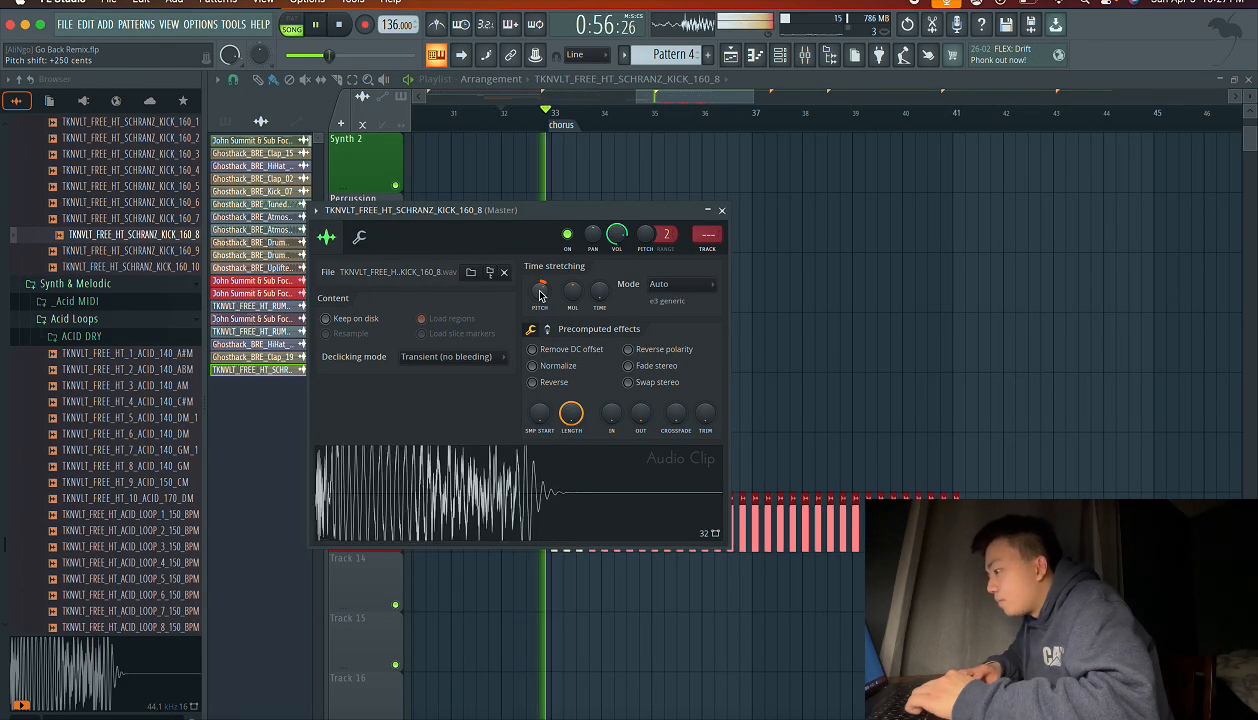
{"action": "left_click", "coordinate": [721, 211]}
{"action": "scroll", "coordinate": [719, 332], "scroll_direction": "up", "scroll_amount": 6}
{"action": "scroll", "coordinate": [719, 332], "scroll_direction": "down", "scroll_amount": 3}
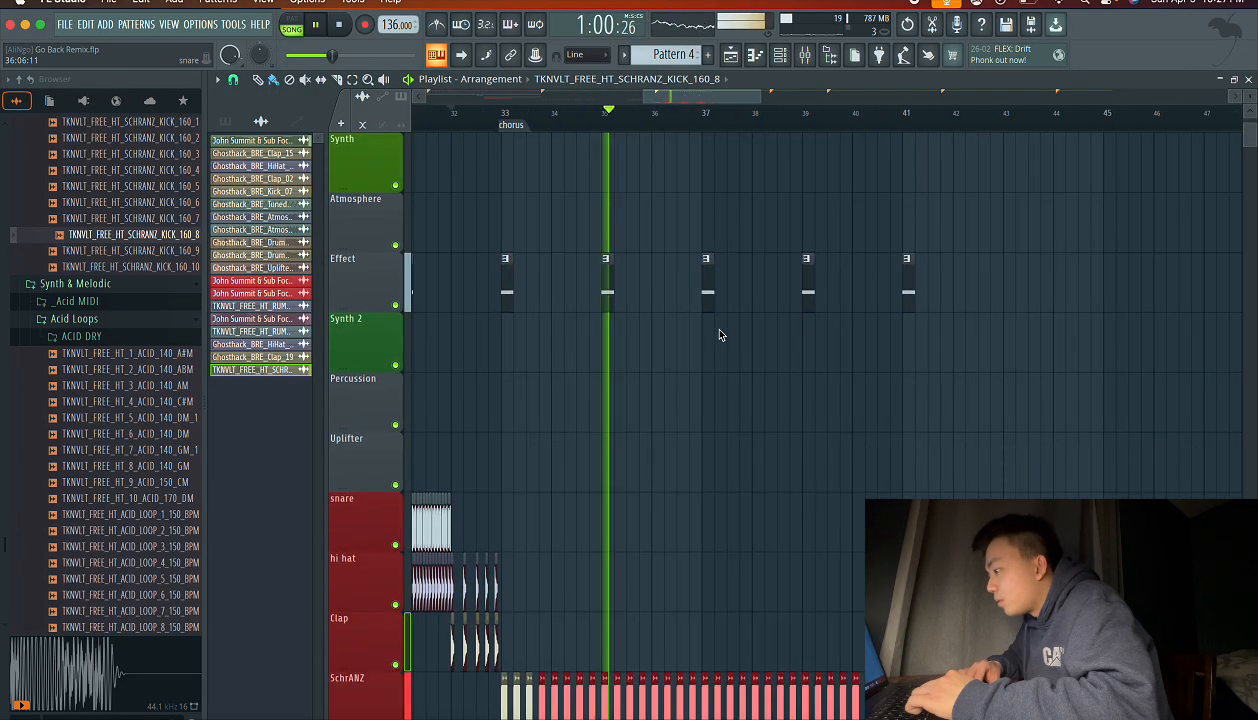
{"action": "scroll", "coordinate": [719, 334], "scroll_direction": "down", "scroll_amount": 2}
{"action": "scroll", "coordinate": [719, 334], "scroll_direction": "right", "scroll_amount": 3}
{"action": "left_click", "coordinate": [755, 515]}
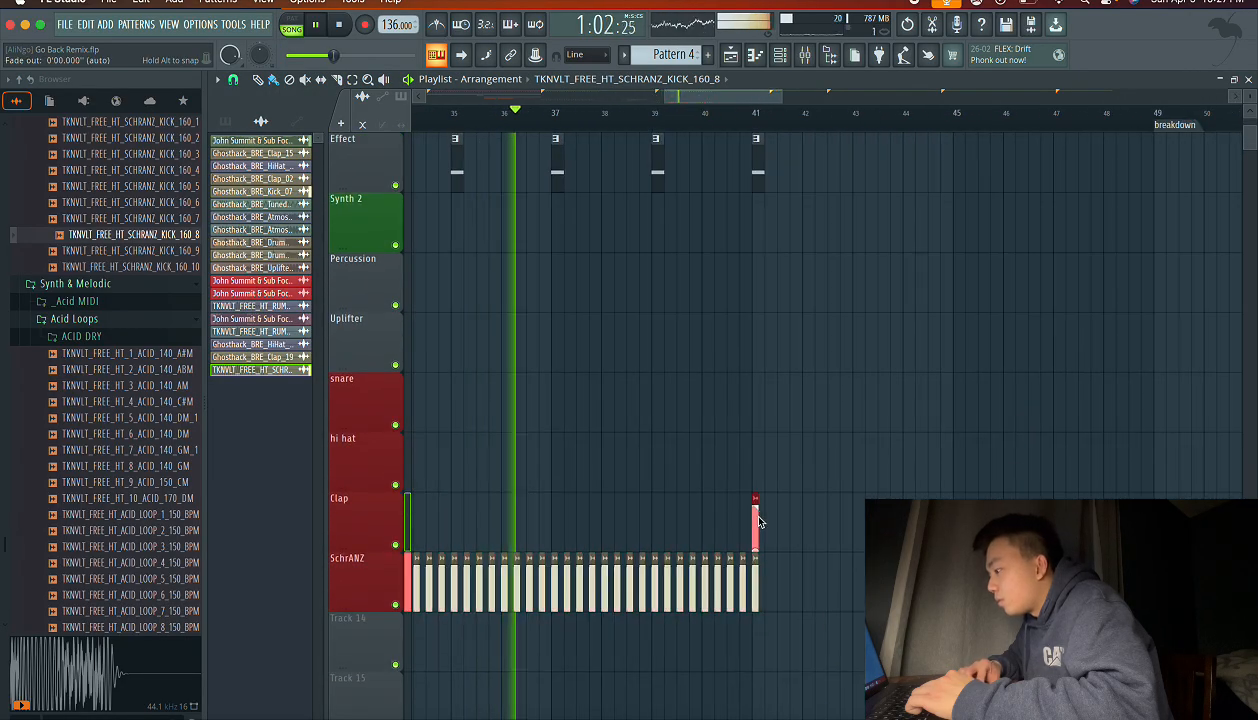
{"action": "right_click", "coordinate": [759, 519]}
{"action": "left_click", "coordinate": [757, 520]}
{"action": "right_click", "coordinate": [757, 530]}
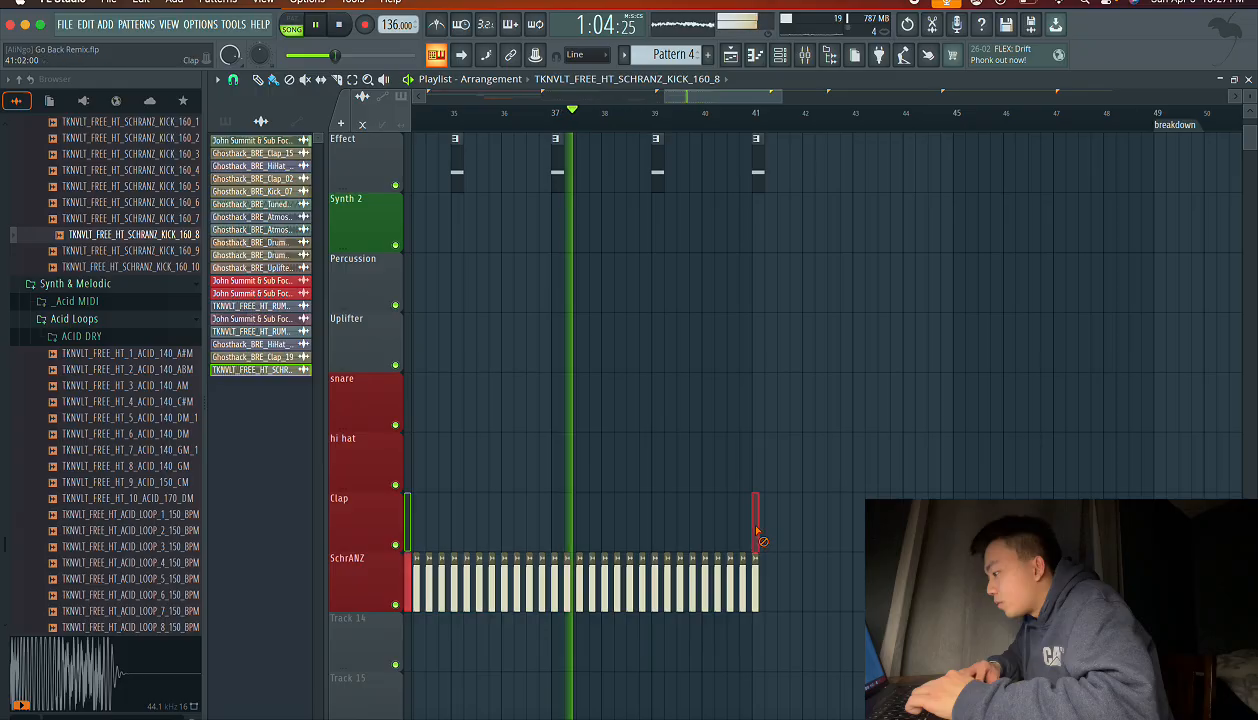
- Extend the kicks on the SchrANZ track from bar 41 to bar 43 and clear the four kicks in bar 40
{"action": "left_click_drag", "start_coordinate": [762, 598], "coordinate": [862, 604]}
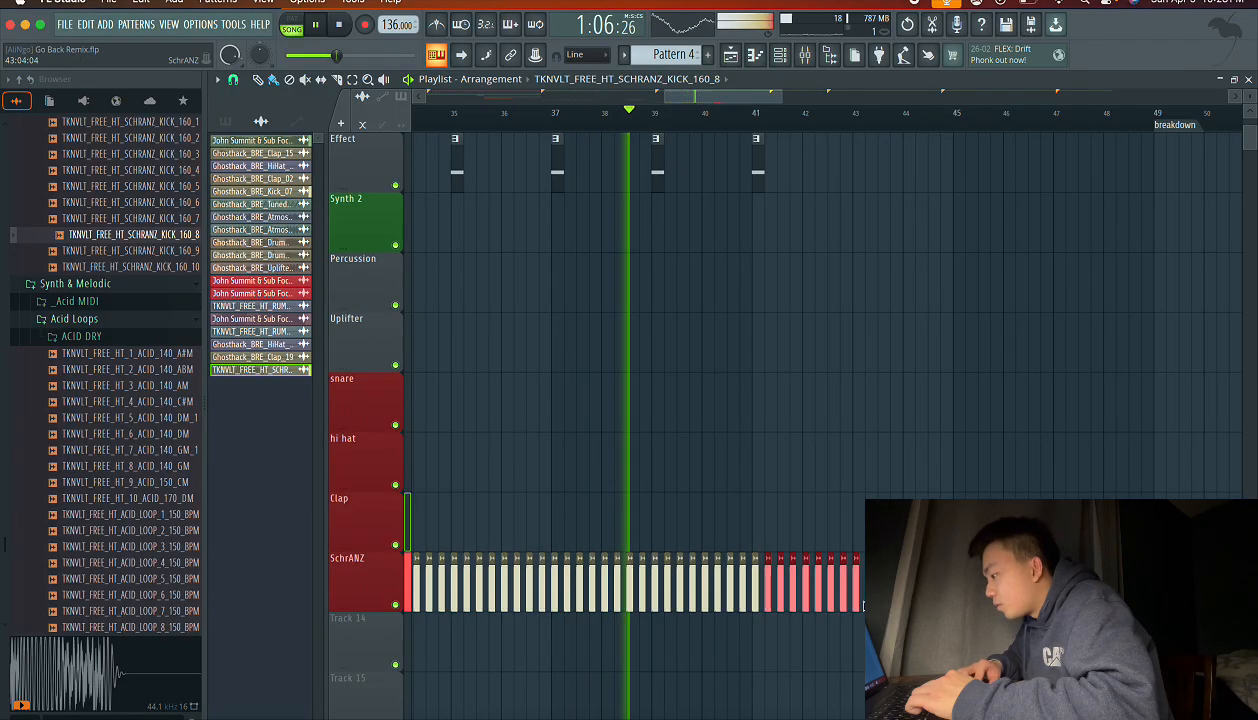
{"action": "right_click", "coordinate": [731, 607]}
{"action": "right_click", "coordinate": [718, 600]}
{"action": "right_click", "coordinate": [706, 596]}
{"action": "right_click", "coordinate": [741, 607]}
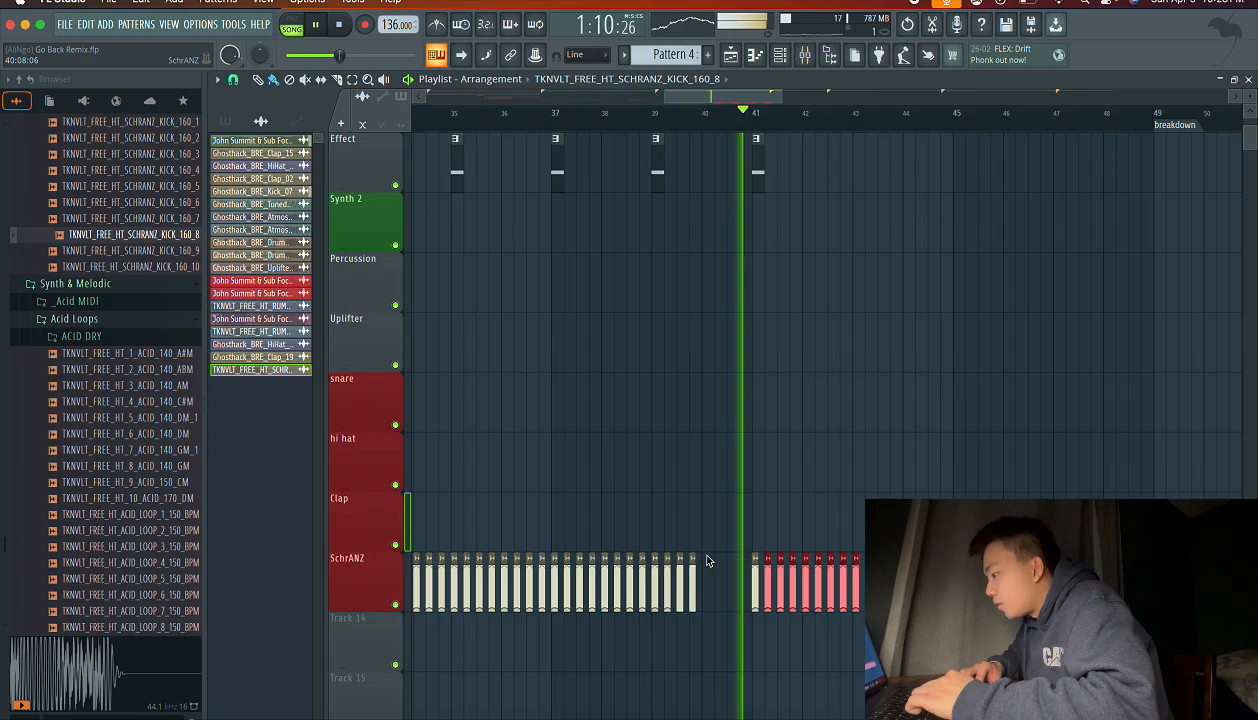
{"action": "key", "text": "space"}
{"action": "scroll", "coordinate": [691, 545], "scroll_direction": "up", "scroll_amount": 3}
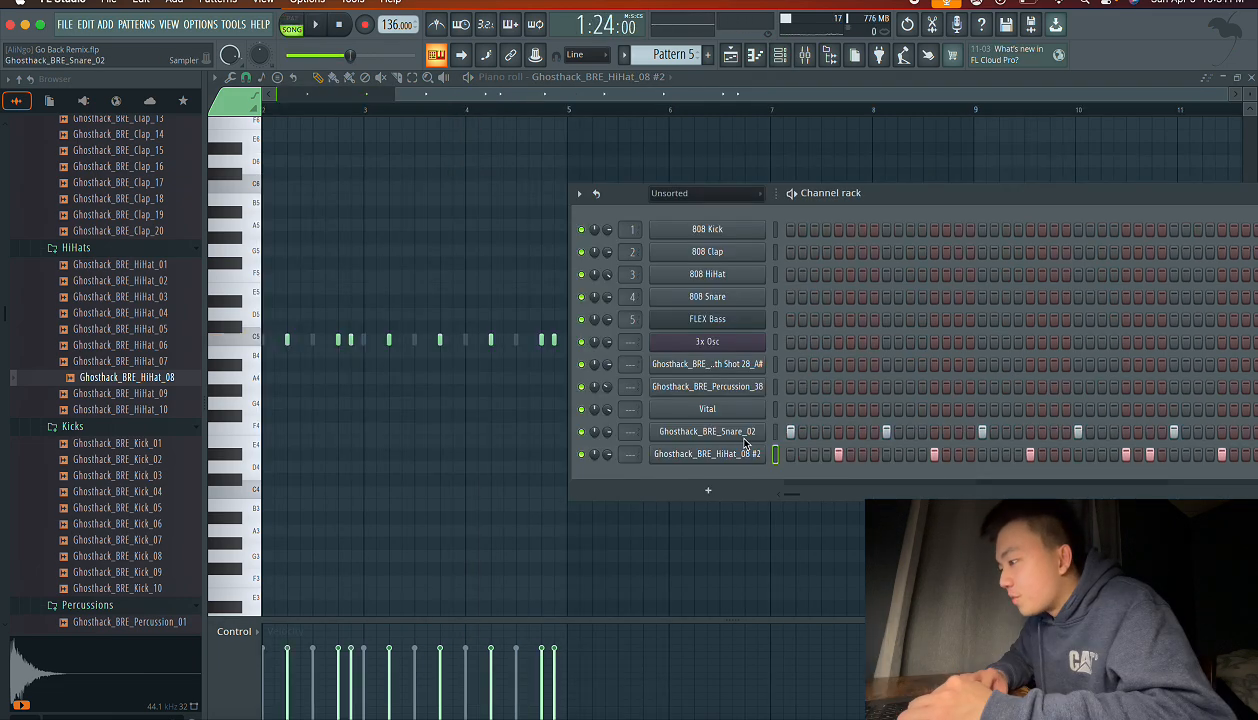
- Cut the low end of Ghosthack_BRE_Snare_02 by pulling down band 1 of its Fruity Parametric EQ 2 at around 65 Hz
{"action": "left_click", "coordinate": [744, 439]}
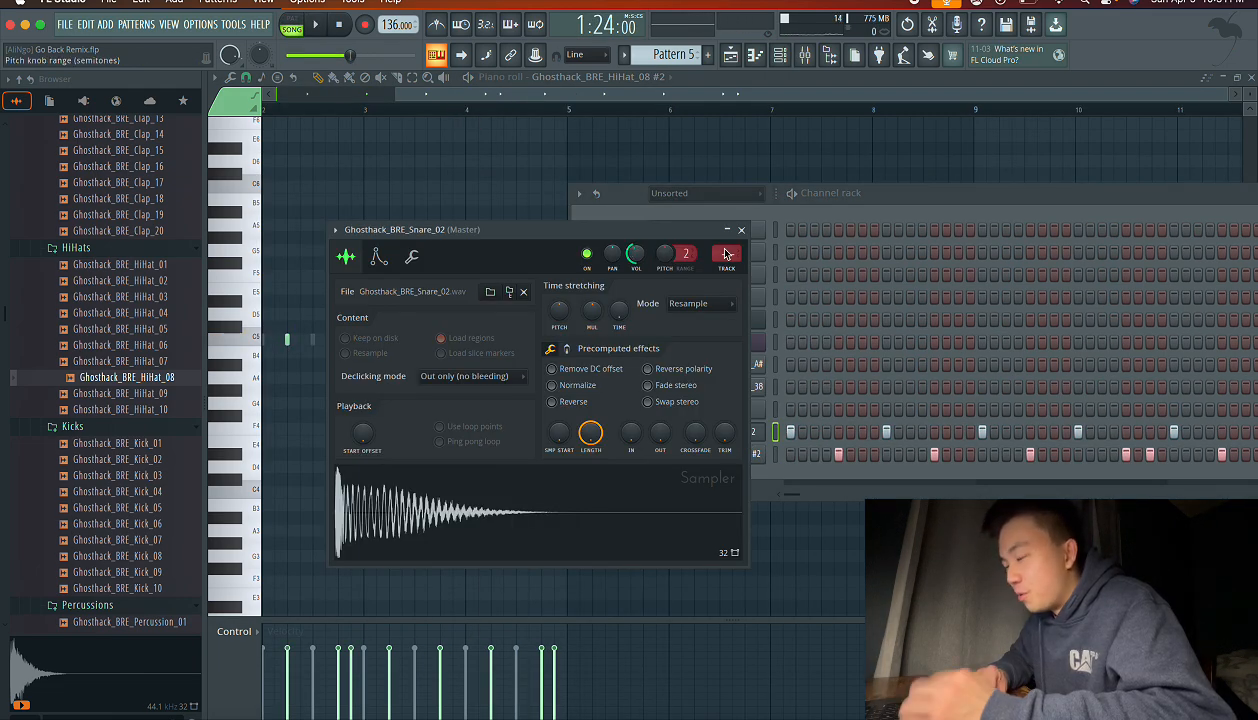
{"action": "left_click", "coordinate": [741, 230]}
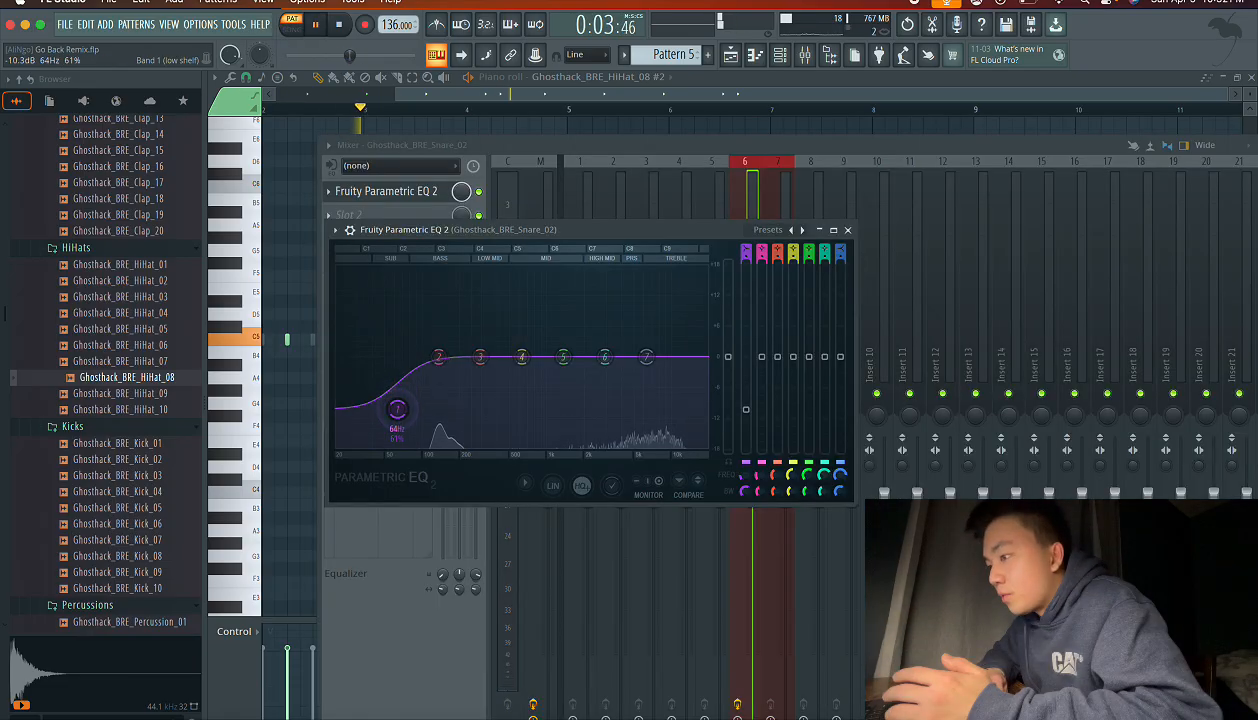
{"action": "left_click_drag", "start_coordinate": [397, 409], "coordinate": [399, 446]}
{"action": "left_click_drag", "start_coordinate": [448, 359], "coordinate": [437, 340]}
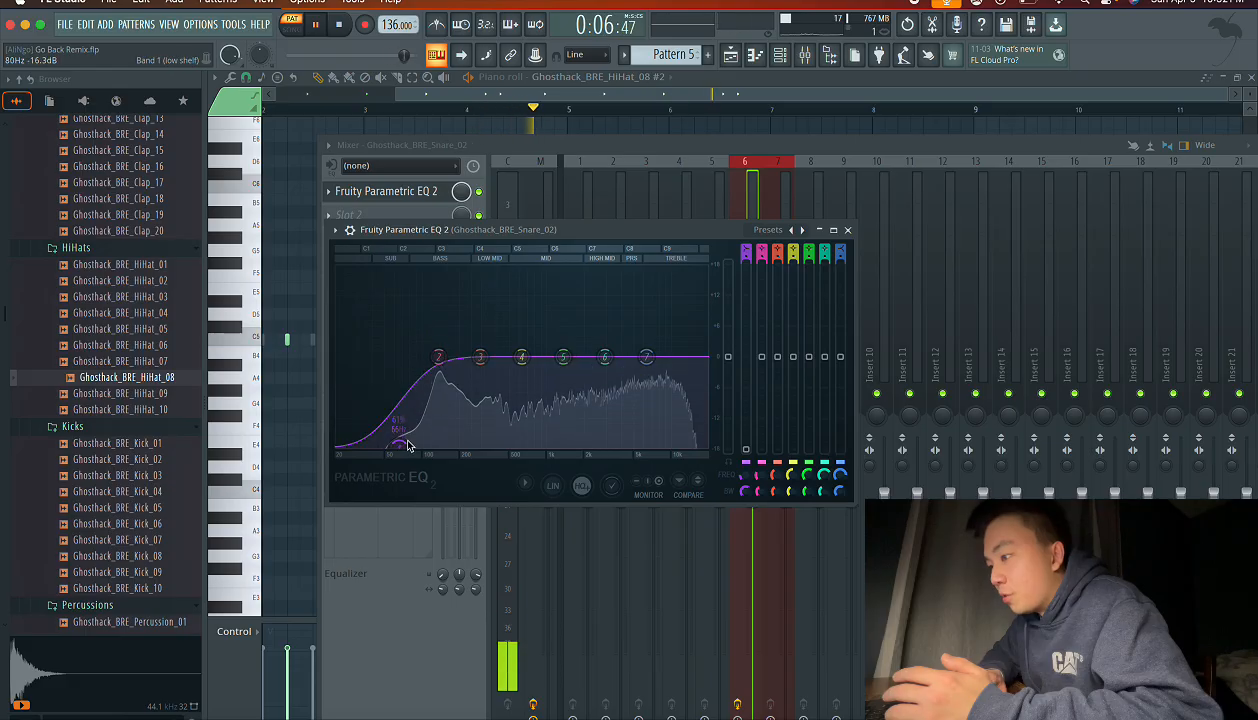
{"action": "left_click_drag", "start_coordinate": [399, 446], "coordinate": [407, 332]}
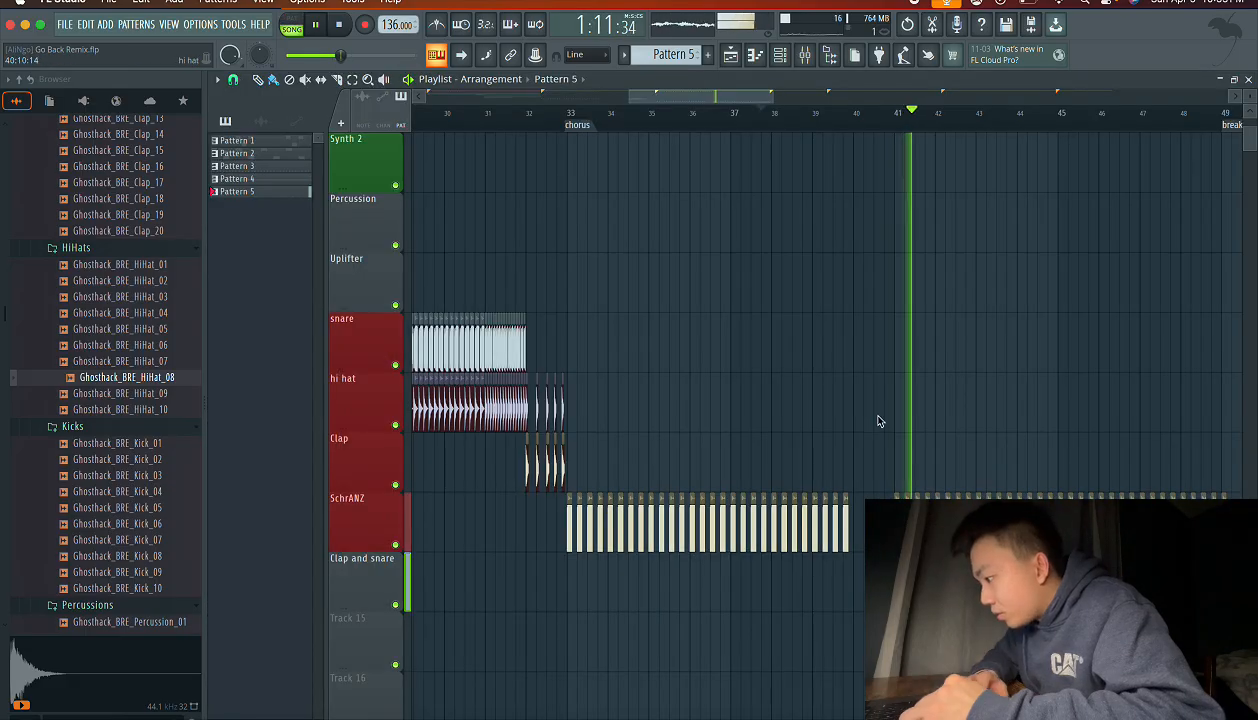
- Play back the second half of the chorus with Pattern 5 under the SchrANZ kicks
{"action": "scroll", "coordinate": [879, 421], "scroll_direction": "right", "scroll_amount": 3}
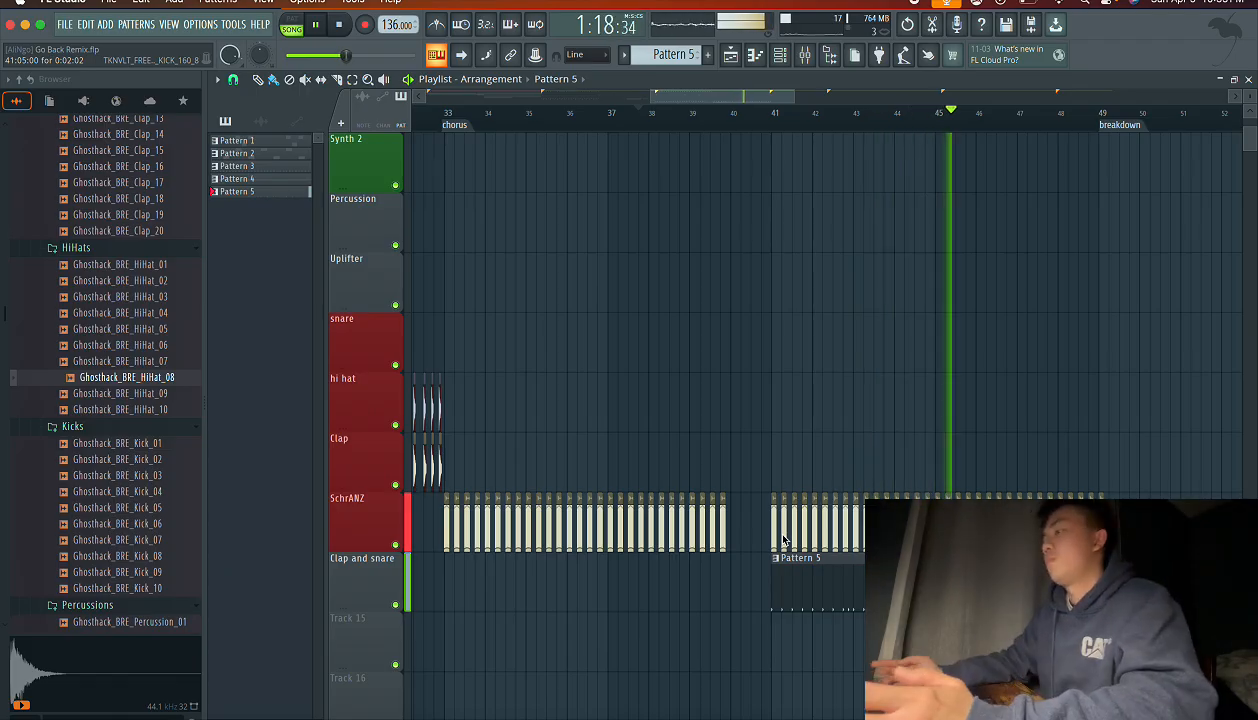
{"action": "key", "text": "space"}
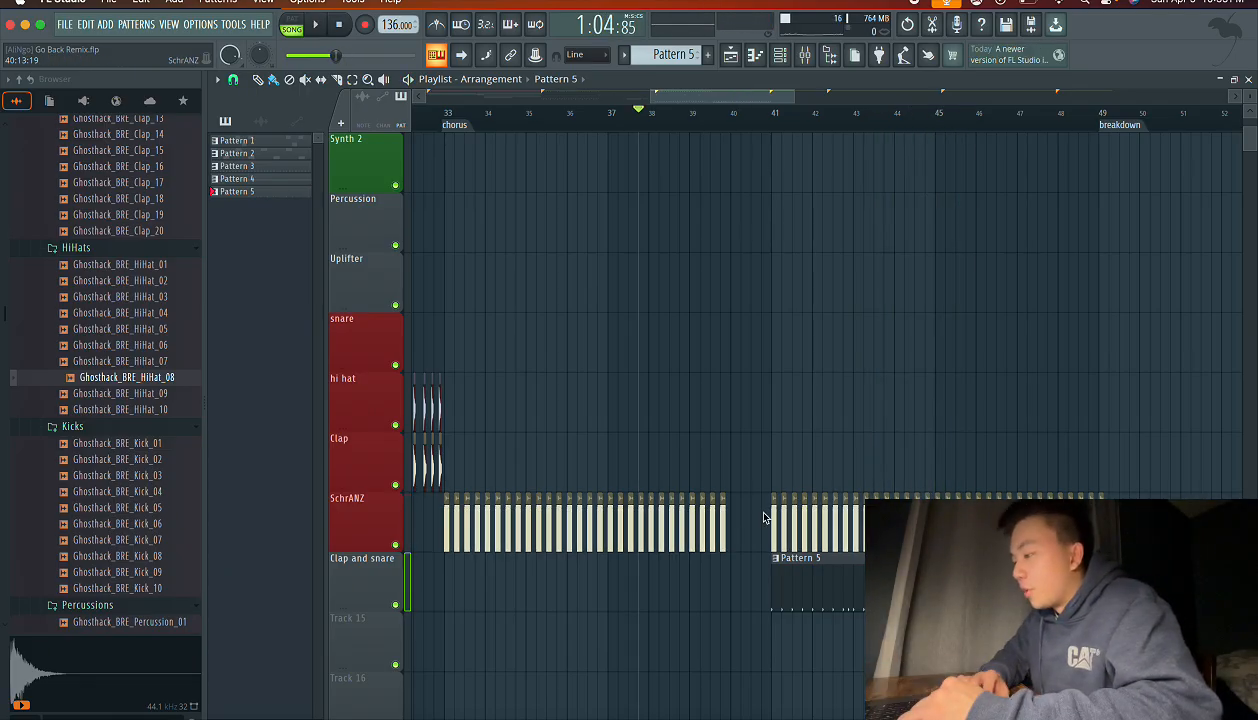
- Delete all the kicks on the SchrANZ track from bar 41 to bar 49 and play back the lead-in to that section
{"action": "scroll", "coordinate": [750, 503], "scroll_direction": "up", "scroll_amount": 6}
{"action": "scroll", "coordinate": [824, 360], "scroll_direction": "down", "scroll_amount": 12}
{"action": "scroll", "coordinate": [822, 362], "scroll_direction": "up", "scroll_amount": 5}
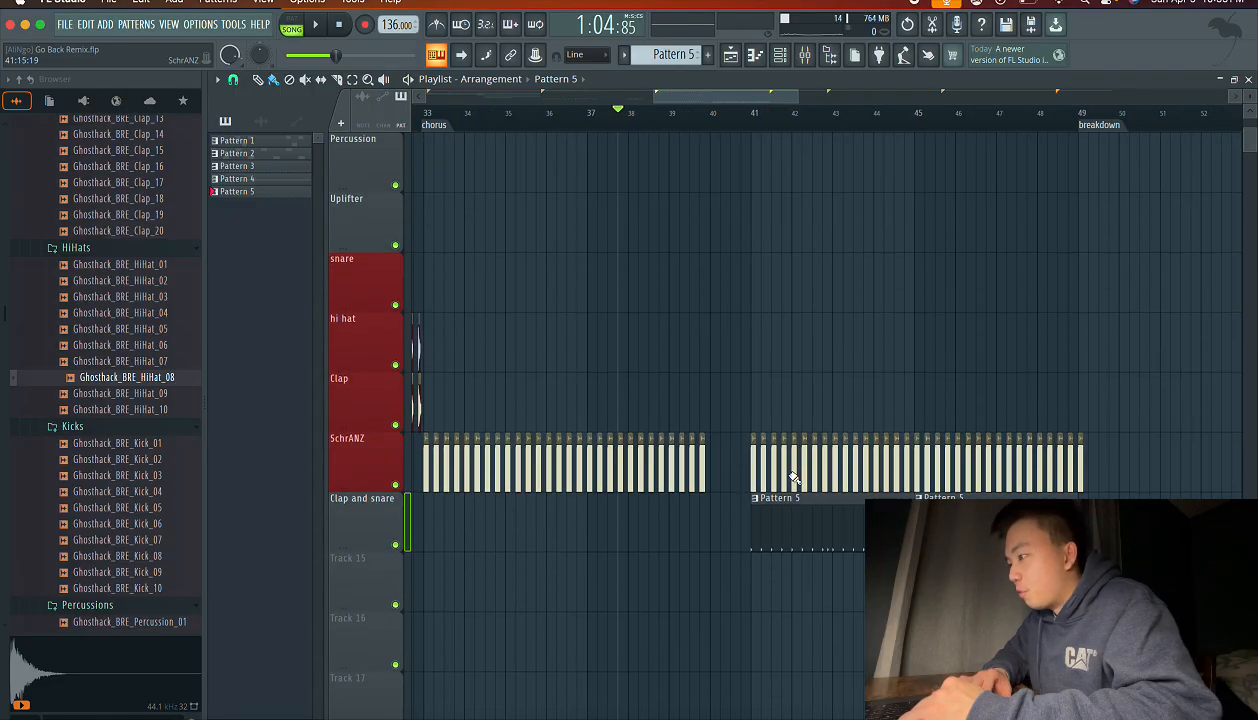
{"action": "scroll", "coordinate": [795, 478], "scroll_direction": "up", "scroll_amount": 5}
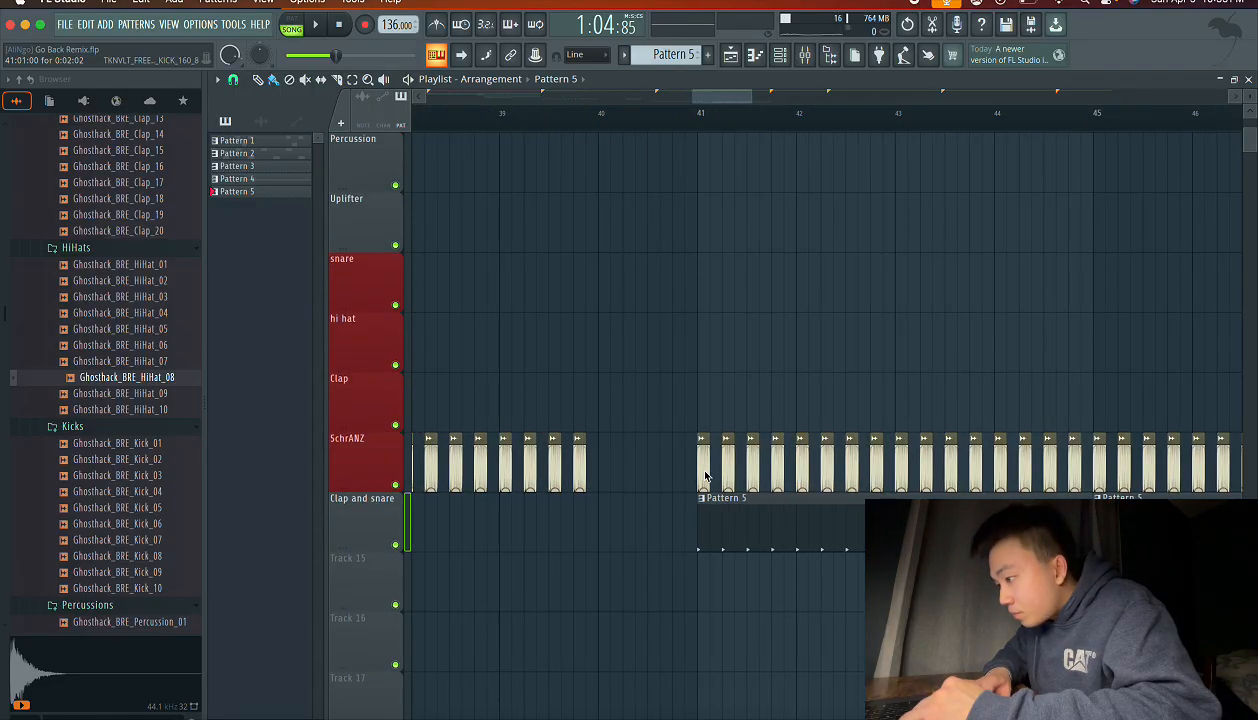
{"action": "scroll", "coordinate": [726, 474], "scroll_direction": "down", "scroll_amount": 3}
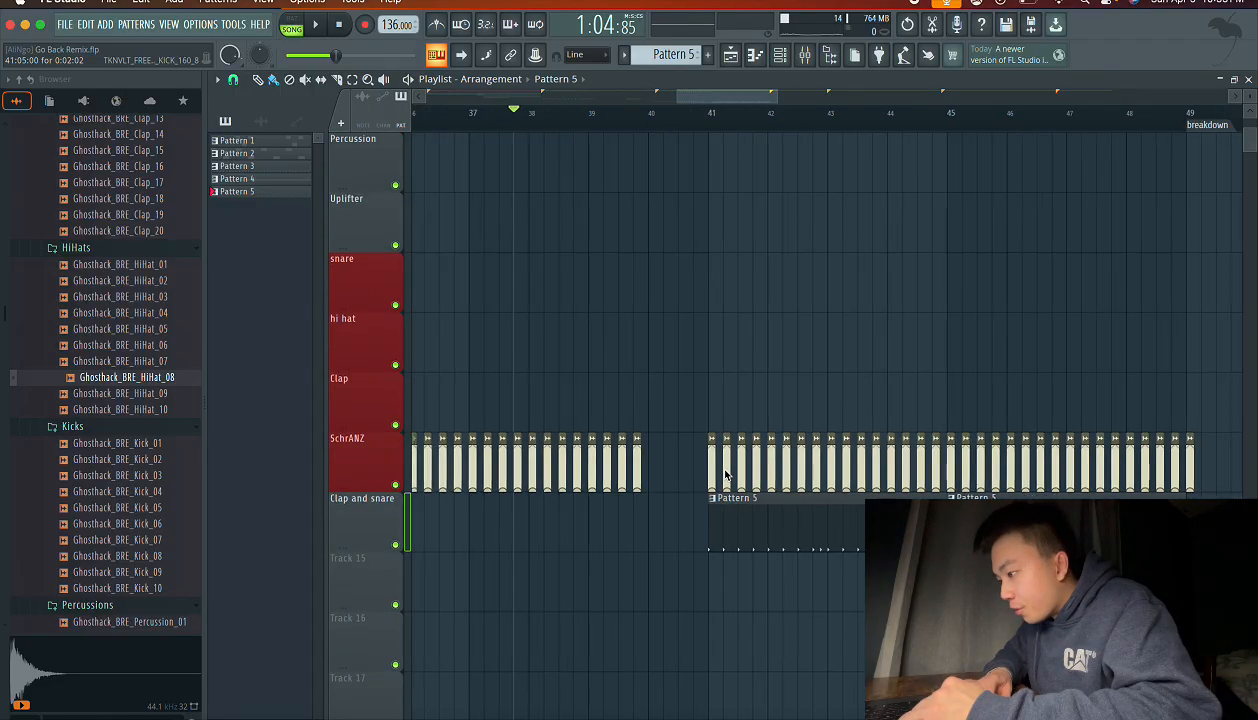
{"action": "left_click_drag", "start_coordinate": [700, 462], "coordinate": [1222, 462]}
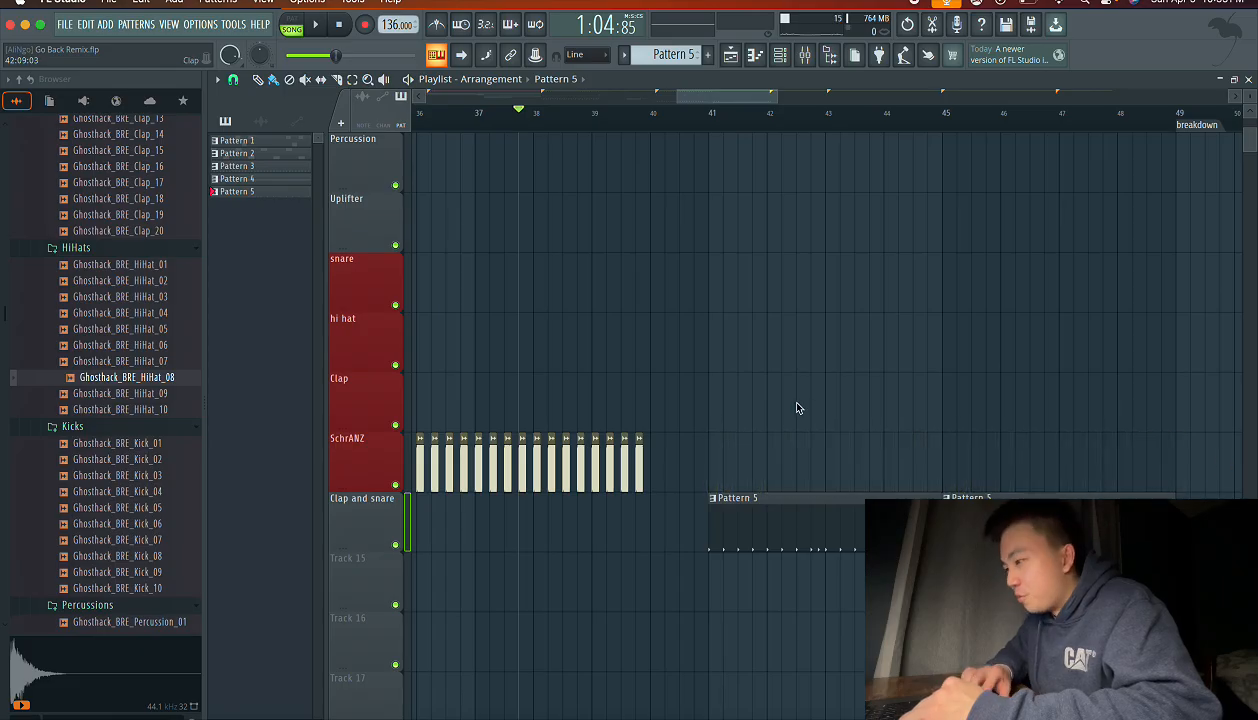
{"action": "key", "text": "space"}
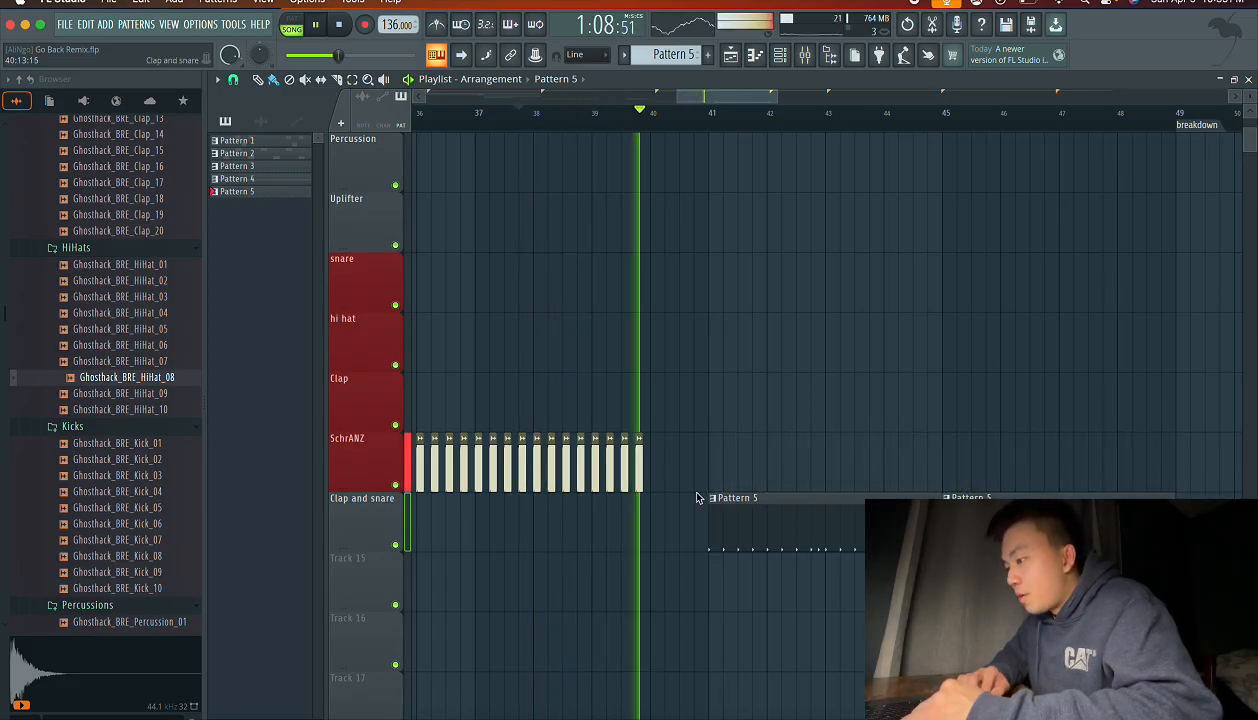
{"action": "key", "text": "space"}
- Fill the SchrANZ track with evenly spaced SCHRANZ_KICK_160_8 clips from bar 41 up to the breakdown at bar 49
{"action": "left_click", "coordinate": [628, 463]}
{"action": "left_click", "coordinate": [712, 476]}
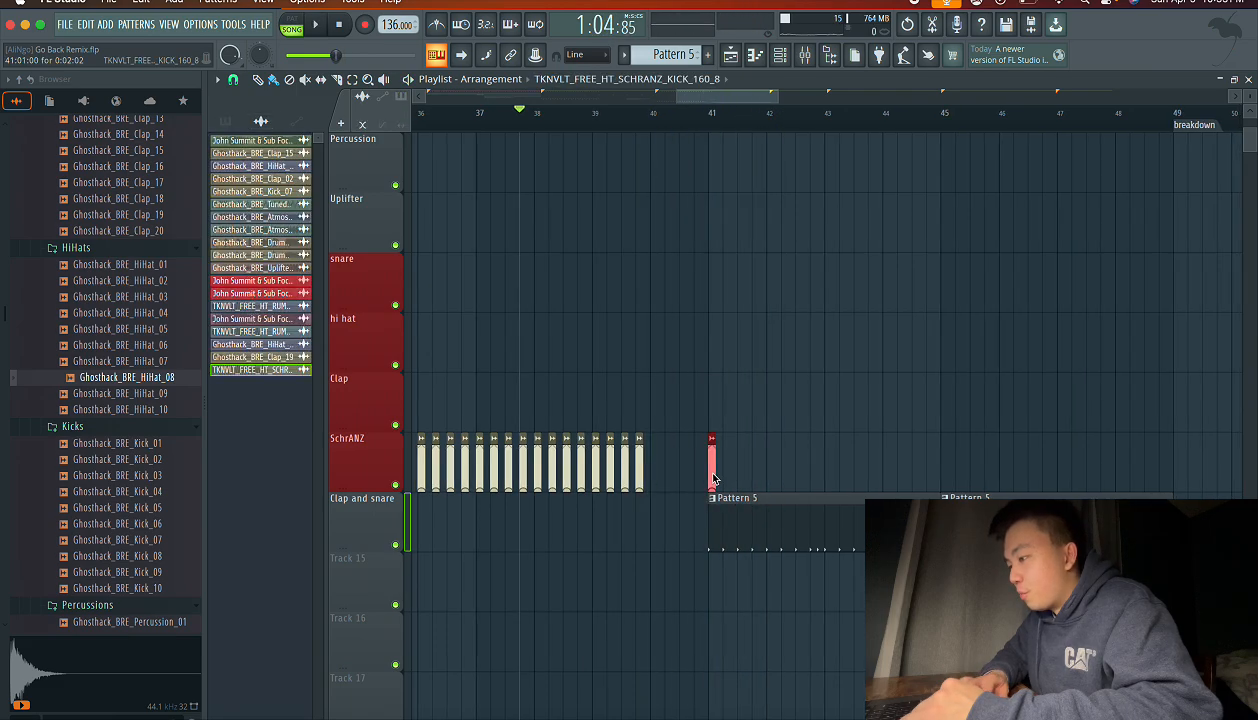
{"action": "scroll", "coordinate": [714, 478], "scroll_direction": "down", "scroll_amount": 1}
{"action": "scroll", "coordinate": [724, 478], "scroll_direction": "down", "scroll_amount": 2}
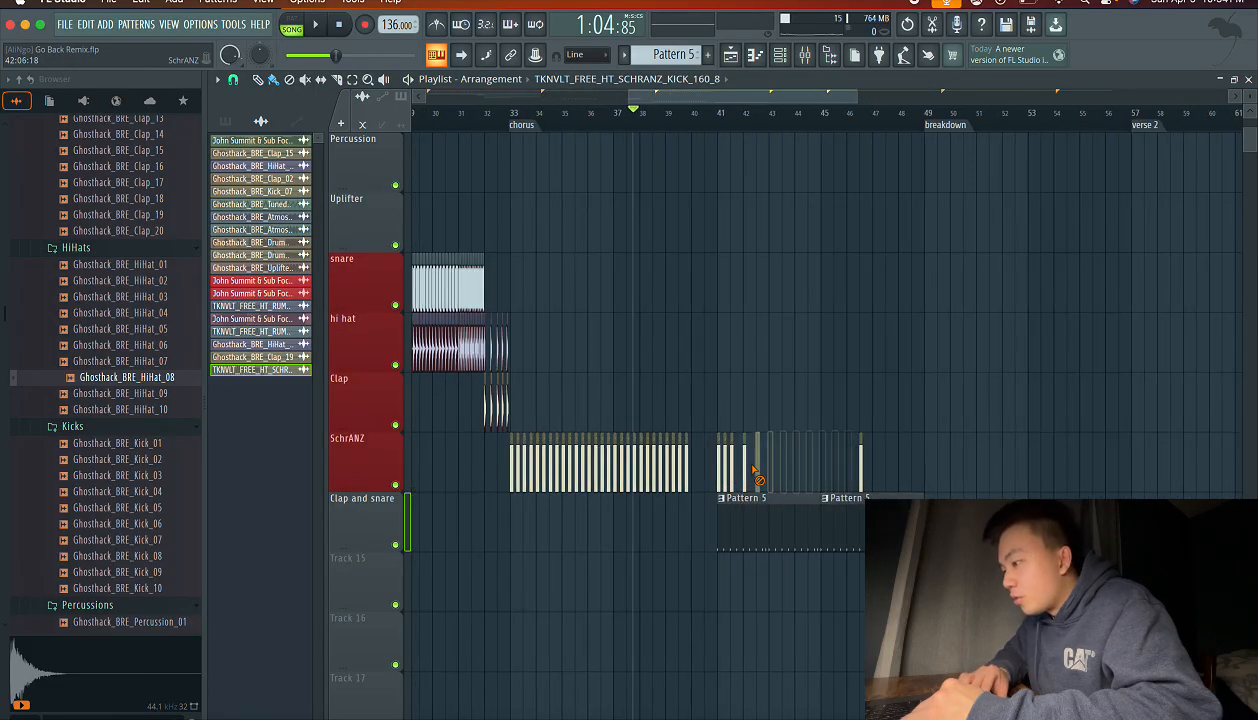
{"action": "scroll", "coordinate": [758, 495], "scroll_direction": "up", "scroll_amount": 2}
{"action": "left_click_drag", "start_coordinate": [718, 465], "coordinate": [1033, 472]}
{"action": "scroll", "coordinate": [830, 392], "scroll_direction": "up", "scroll_amount": 5}
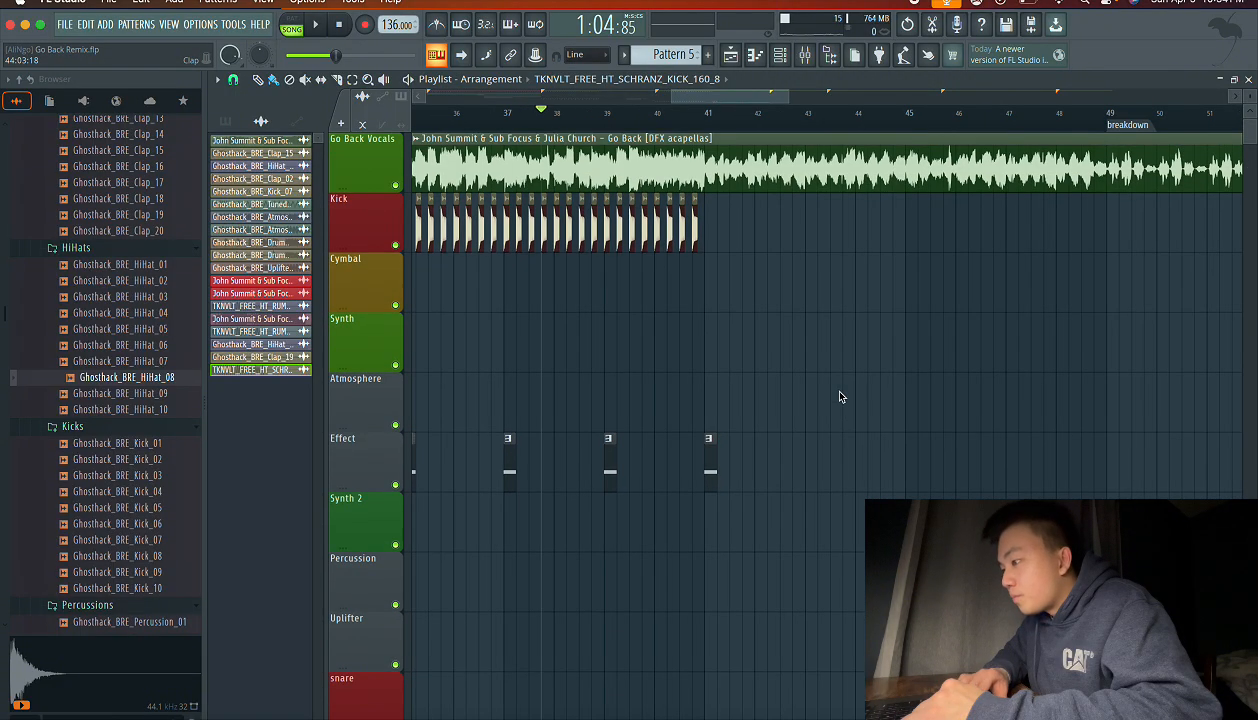
{"action": "scroll", "coordinate": [760, 338], "scroll_direction": "down", "scroll_amount": 6}
{"action": "left_click", "coordinate": [755, 332]}
{"action": "left_click", "coordinate": [740, 625]}
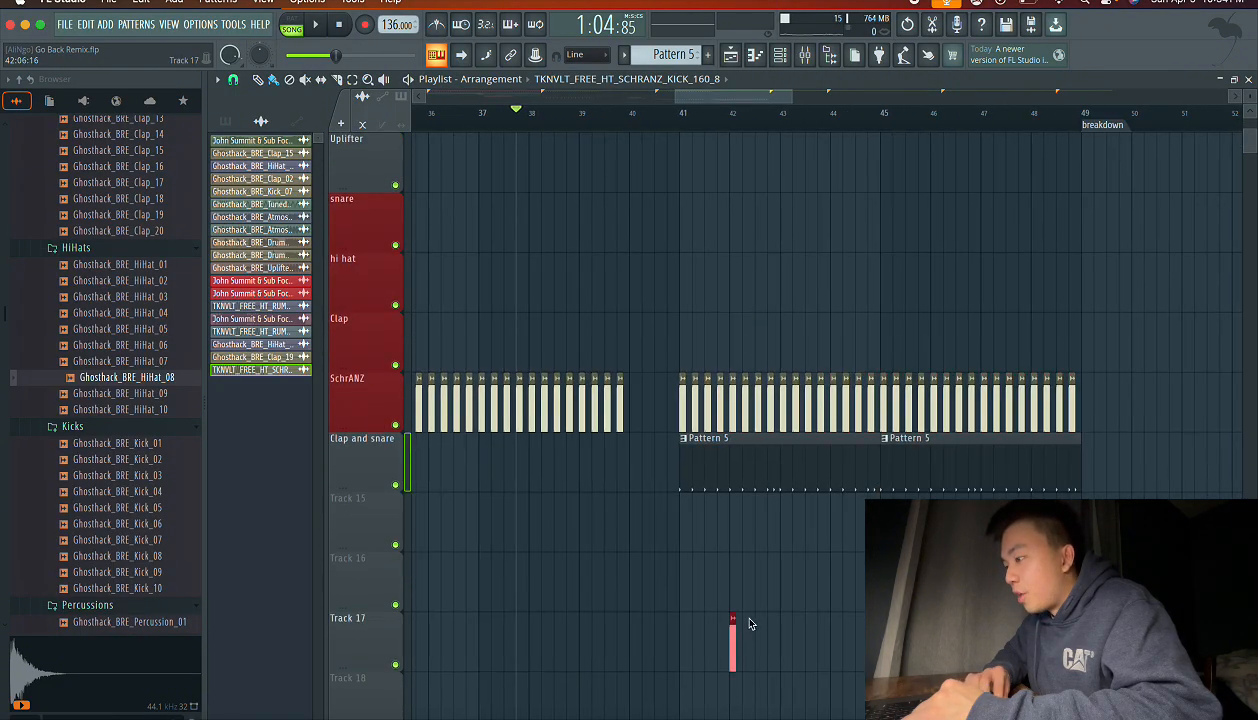
{"action": "scroll", "coordinate": [733, 657], "scroll_direction": "up", "scroll_amount": 6}
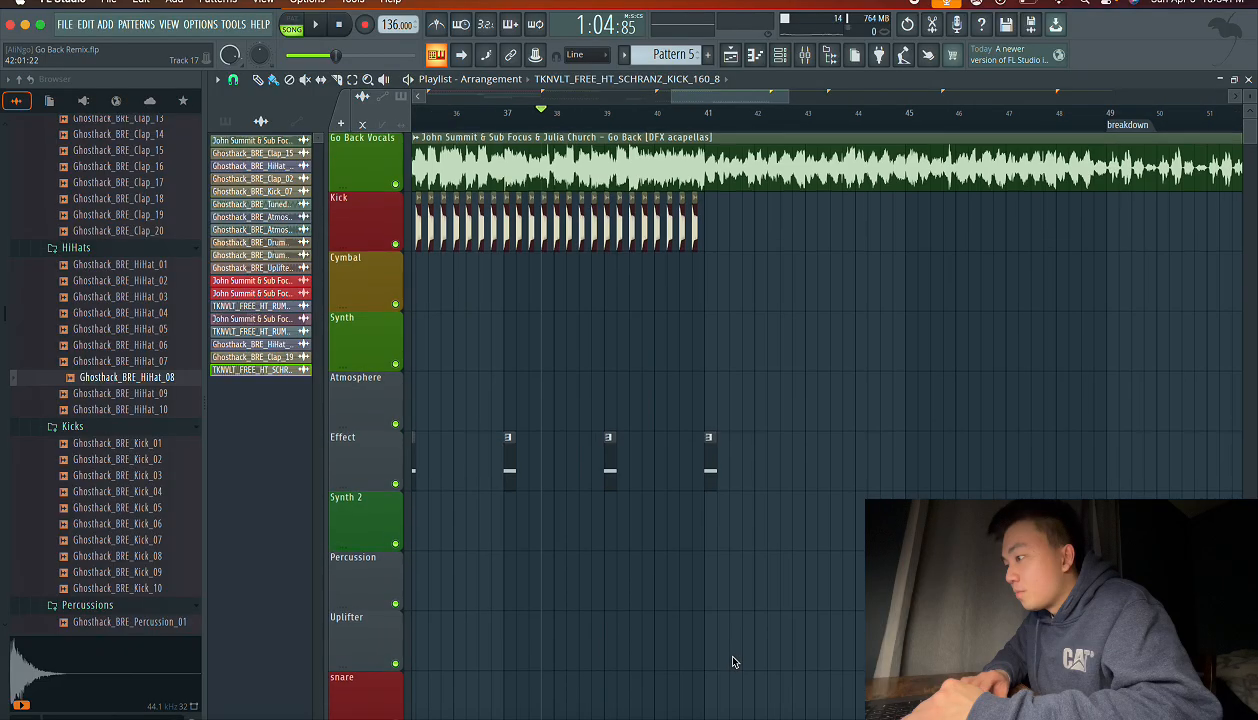
- Look over all tracks of the arrangement from the chorus through the breakdown to verse 2
{"action": "scroll", "coordinate": [733, 657], "scroll_direction": "down", "scroll_amount": 3}
{"action": "scroll", "coordinate": [733, 657], "scroll_direction": "right", "scroll_amount": 3}
{"action": "scroll", "coordinate": [732, 662], "scroll_direction": "down", "scroll_amount": 2}
{"action": "scroll", "coordinate": [732, 667], "scroll_direction": "up", "scroll_amount": 3}
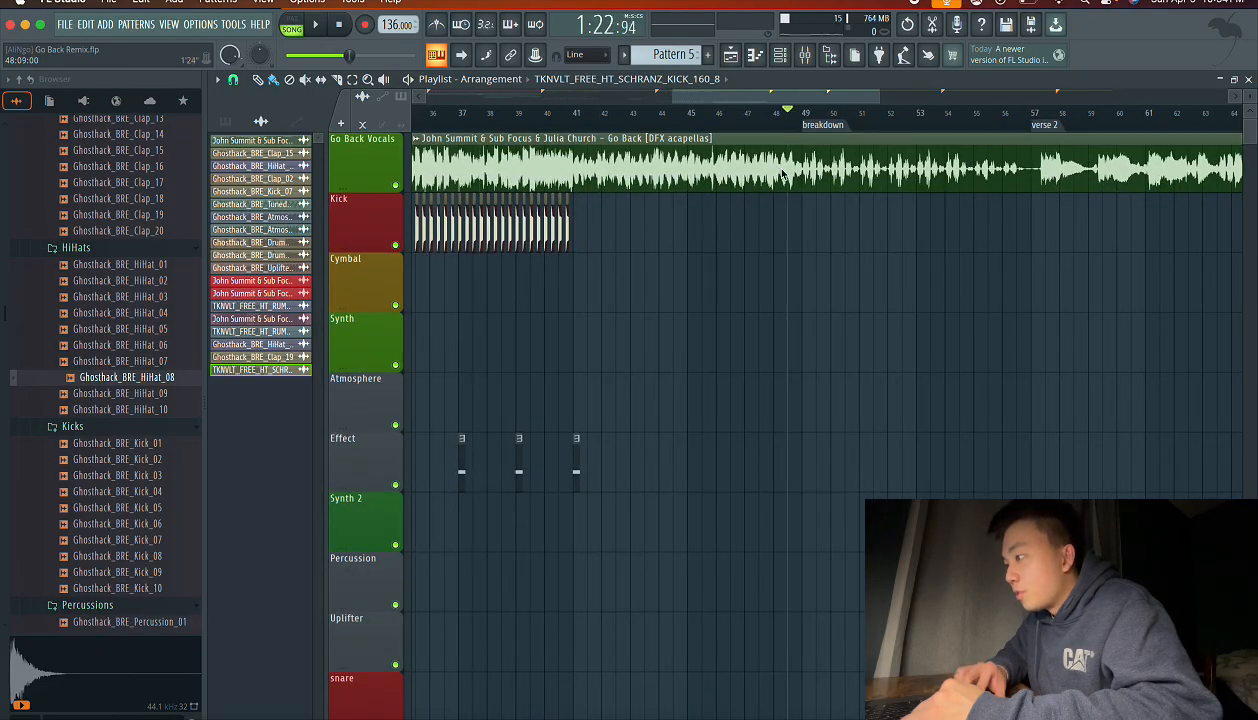
{"action": "scroll", "coordinate": [713, 343], "scroll_direction": "down", "scroll_amount": 5}
{"action": "scroll", "coordinate": [713, 343], "scroll_direction": "right", "scroll_amount": 1}
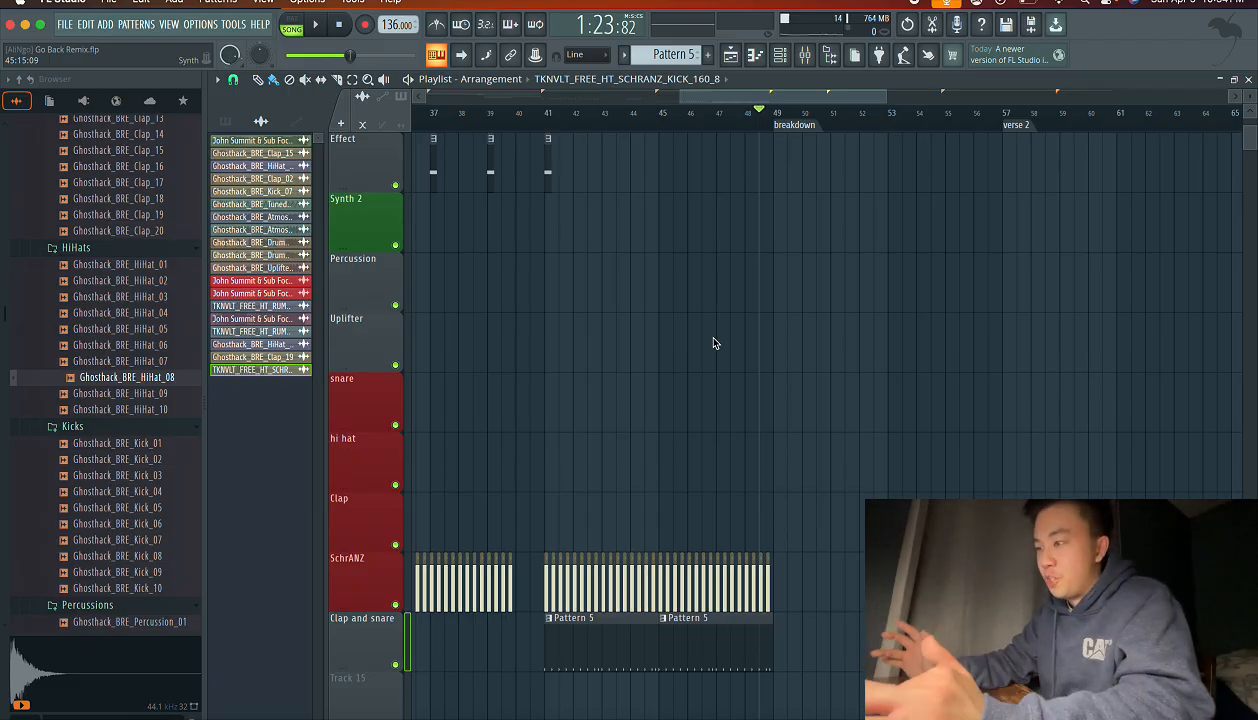
{"action": "scroll", "coordinate": [713, 343], "scroll_direction": "up", "scroll_amount": 4}
{"action": "scroll", "coordinate": [713, 343], "scroll_direction": "down", "scroll_amount": 4}
{"action": "scroll", "coordinate": [713, 343], "scroll_direction": "up", "scroll_amount": 5}
{"action": "scroll", "coordinate": [713, 343], "scroll_direction": "left", "scroll_amount": 2}
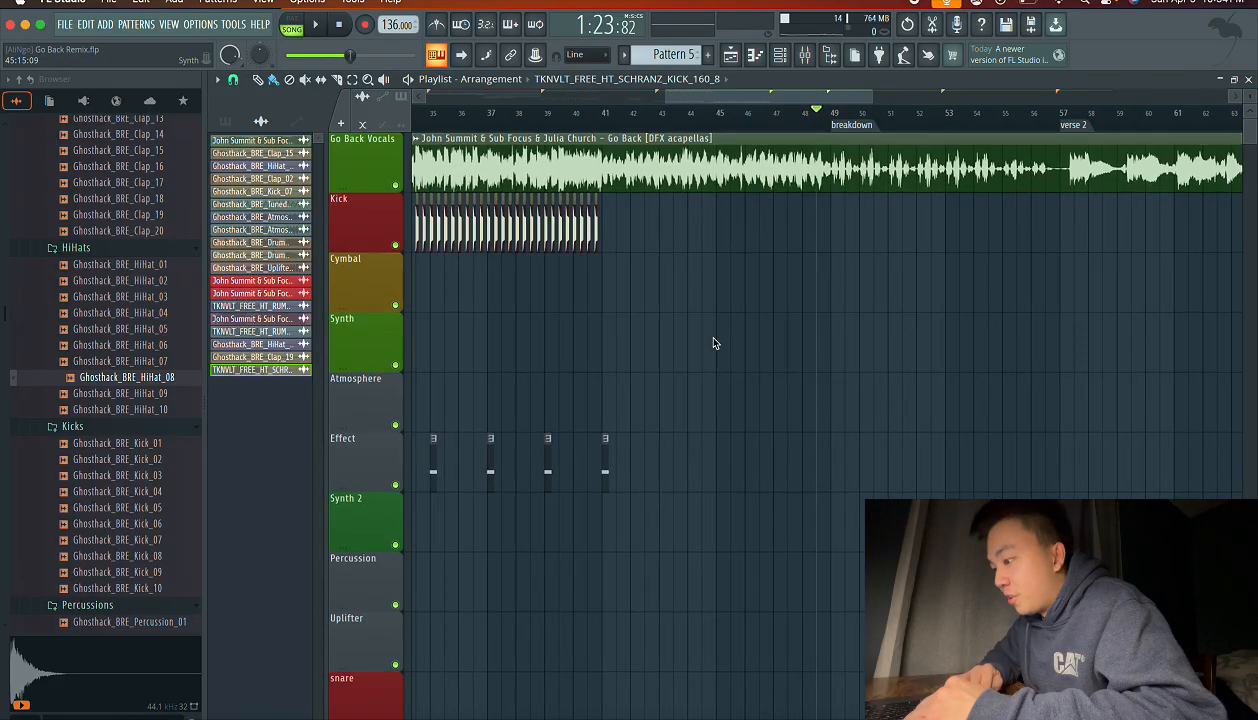
{"action": "scroll", "coordinate": [713, 343], "scroll_direction": "down", "scroll_amount": 2}
{"action": "scroll", "coordinate": [713, 343], "scroll_direction": "left", "scroll_amount": 2}
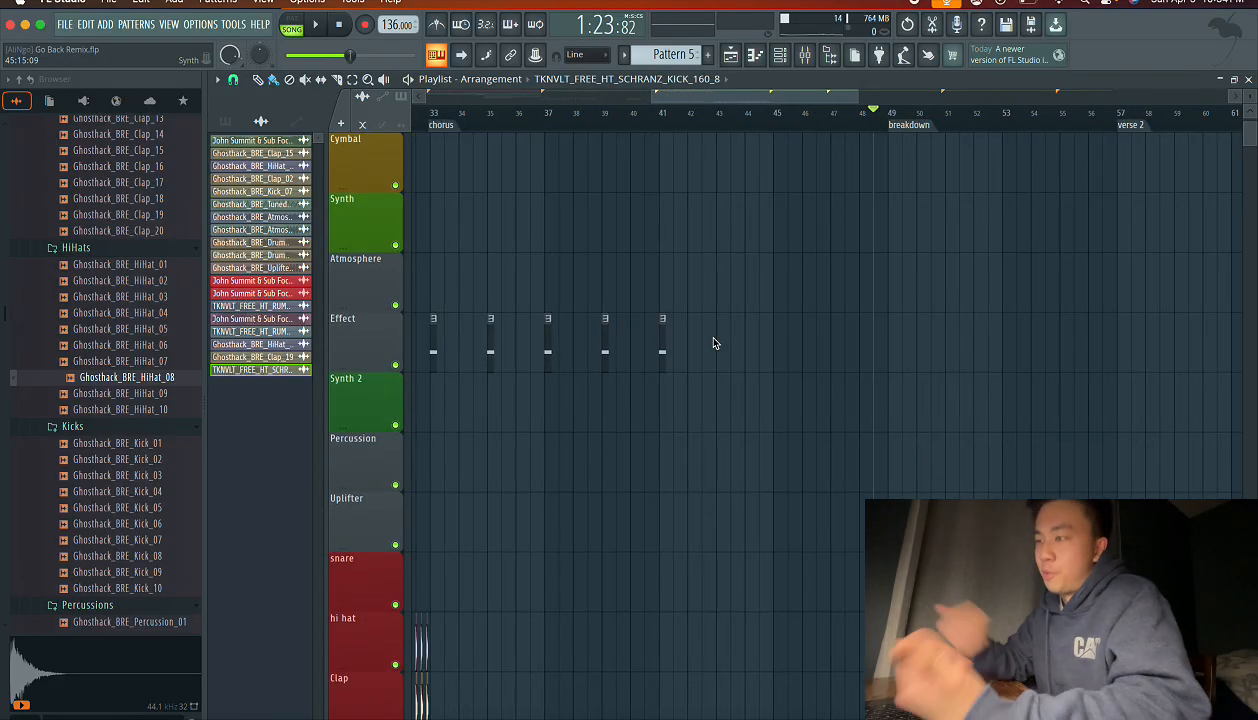
- Fill the Kick track with evenly spaced Ghosthack_BRE_Kick_07 clips from the breakdown at bar 49 to verse 2 at bar 57
{"action": "scroll", "coordinate": [713, 343], "scroll_direction": "up", "scroll_amount": 2}
{"action": "scroll", "coordinate": [713, 343], "scroll_direction": "right", "scroll_amount": 1}
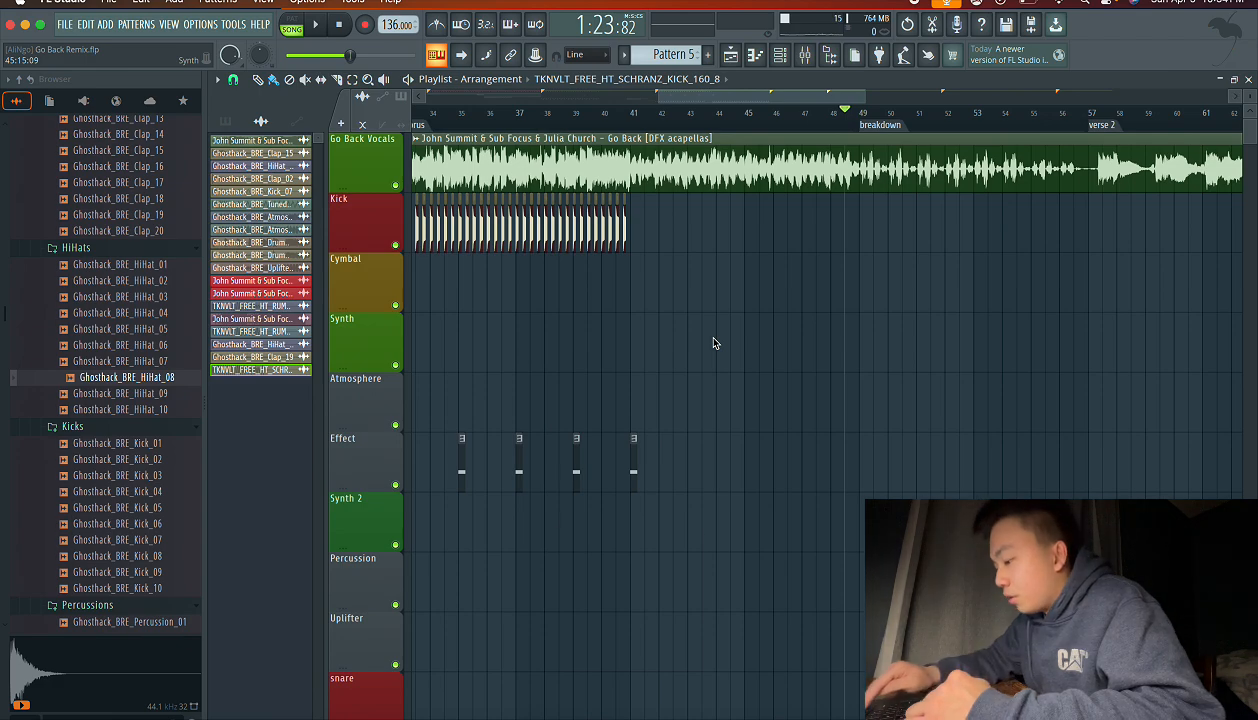
{"action": "key", "text": "XF86AudioRaiseVolume"}
{"action": "key", "text": "space"}
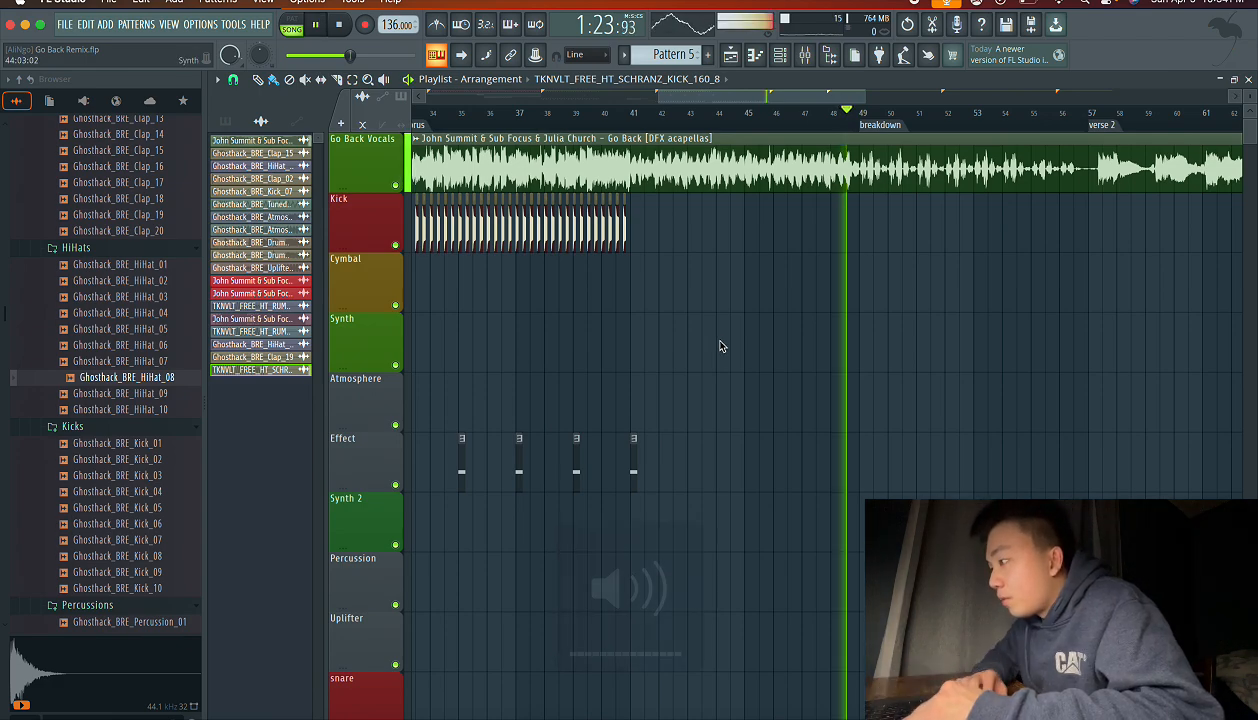
{"action": "left_click", "coordinate": [625, 240]}
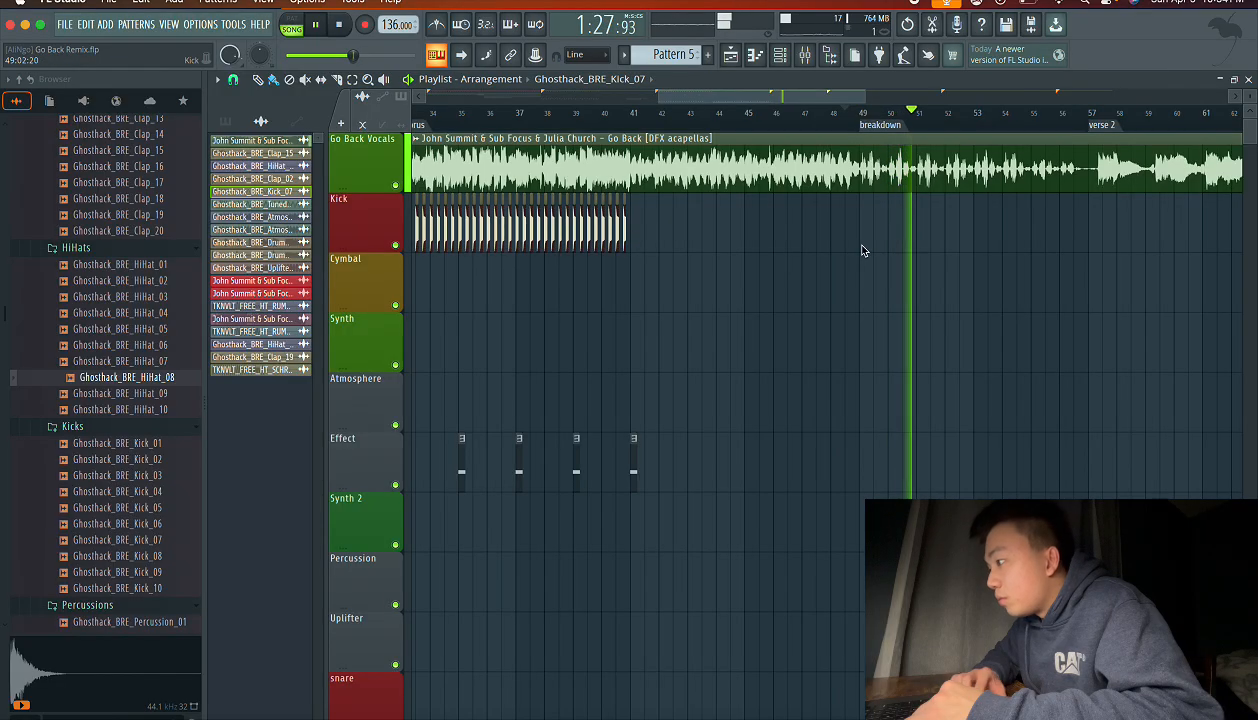
{"action": "left_click", "coordinate": [860, 243]}
{"action": "scroll", "coordinate": [860, 243], "scroll_direction": "down", "scroll_amount": 1}
{"action": "scroll", "coordinate": [858, 243], "scroll_direction": "up", "scroll_amount": 2}
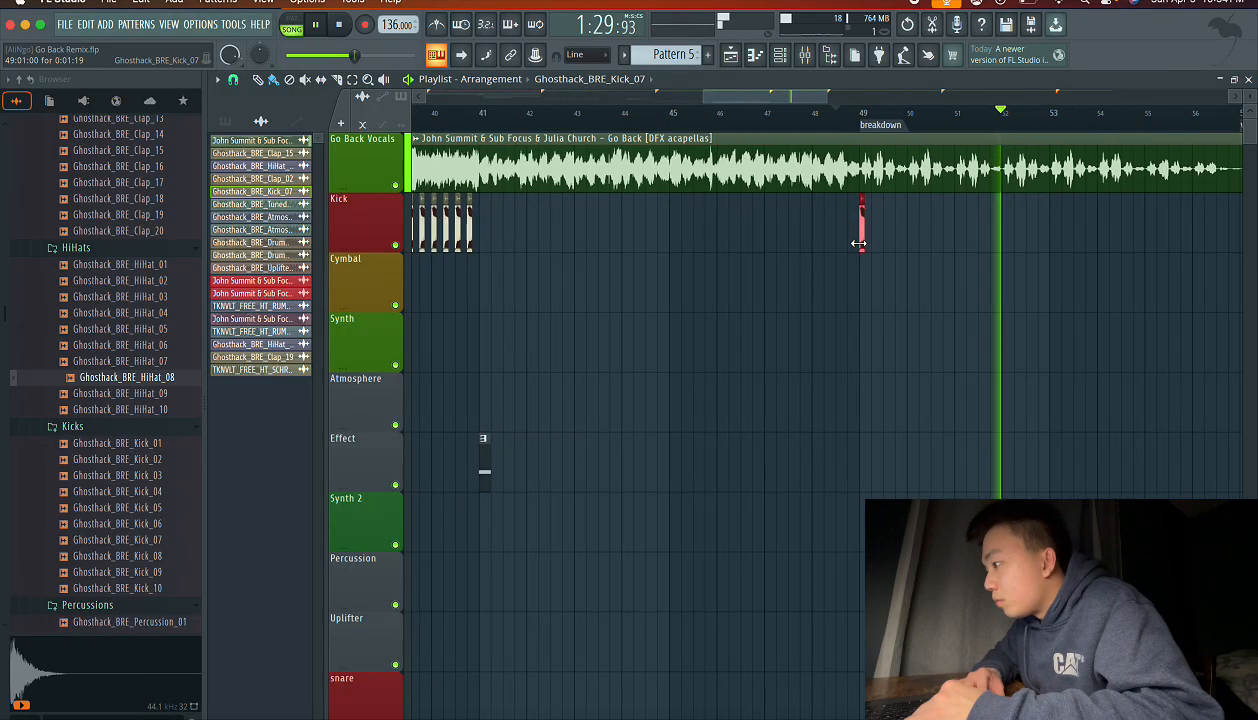
{"action": "left_click_drag", "start_coordinate": [751, 240], "coordinate": [1128, 240]}
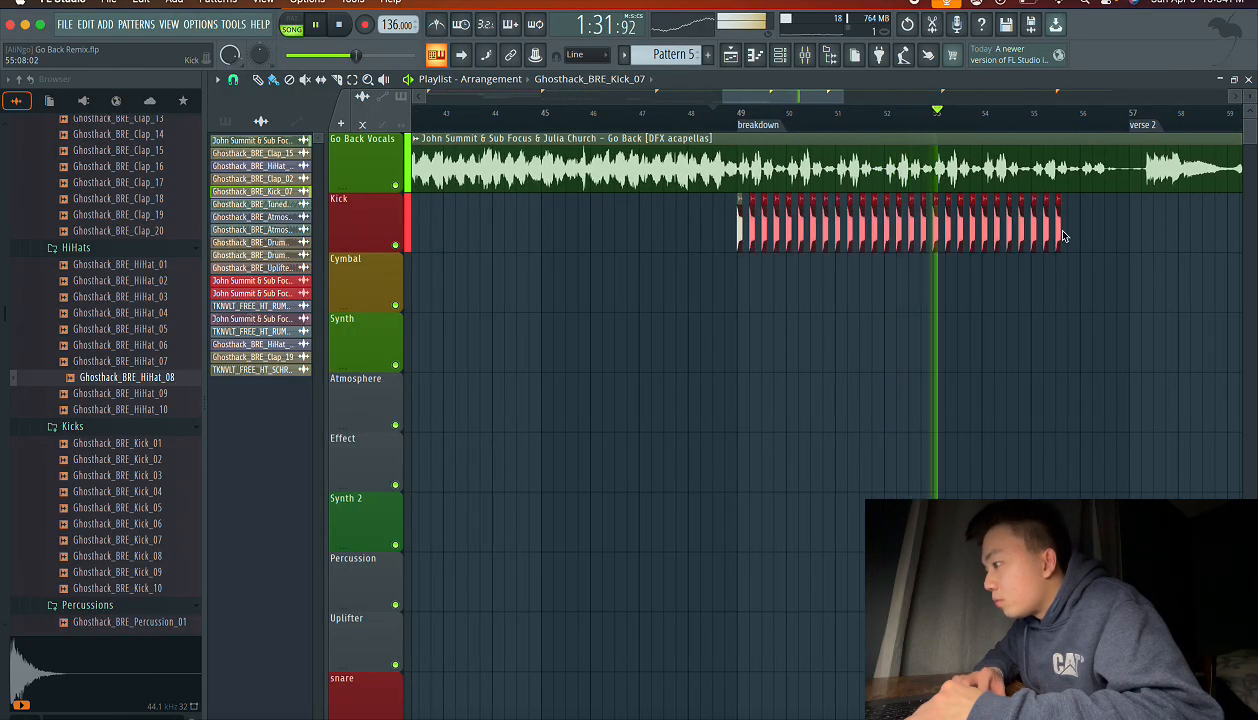
{"action": "left_click", "coordinate": [724, 116]}
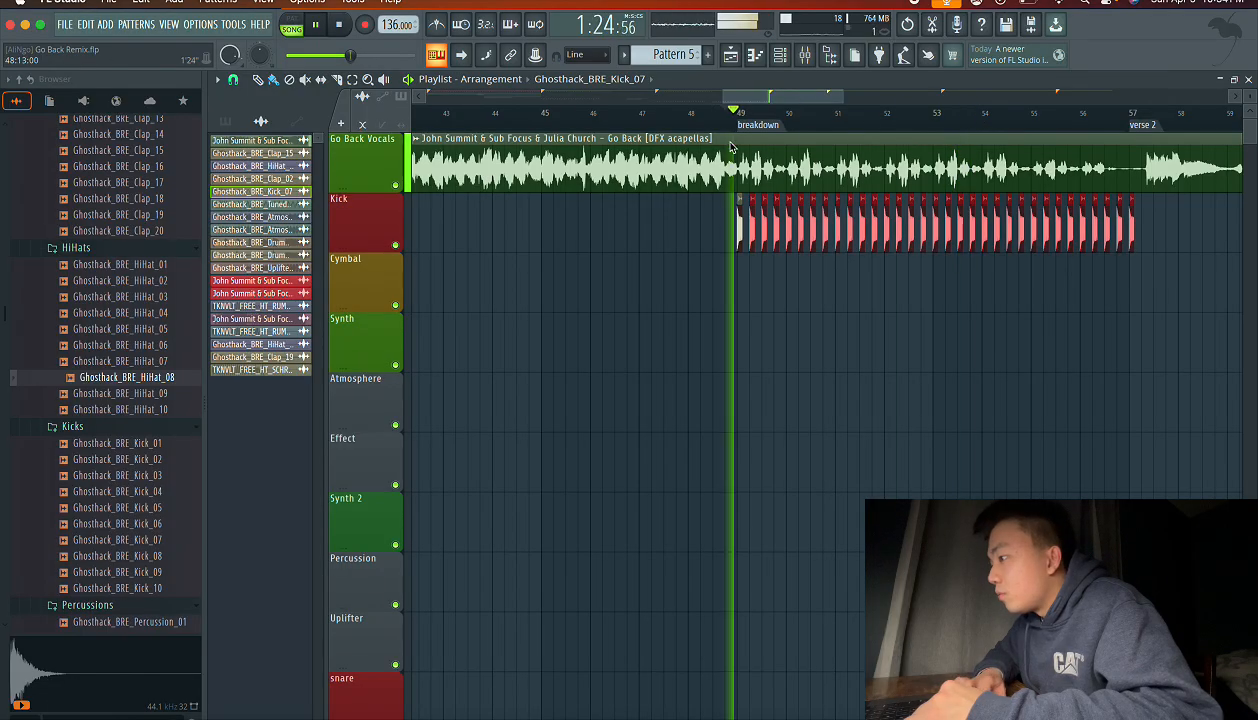
- Stop playback and continue the evenly spaced SCHRANZ_KICK_160_8 clips on the SchrANZ track from bar 49 up to verse 2 at bar 57
{"action": "scroll", "coordinate": [713, 293], "scroll_direction": "left", "scroll_amount": 5}
{"action": "scroll", "coordinate": [713, 293], "scroll_direction": "right", "scroll_amount": 1}
{"action": "key", "text": "space"}
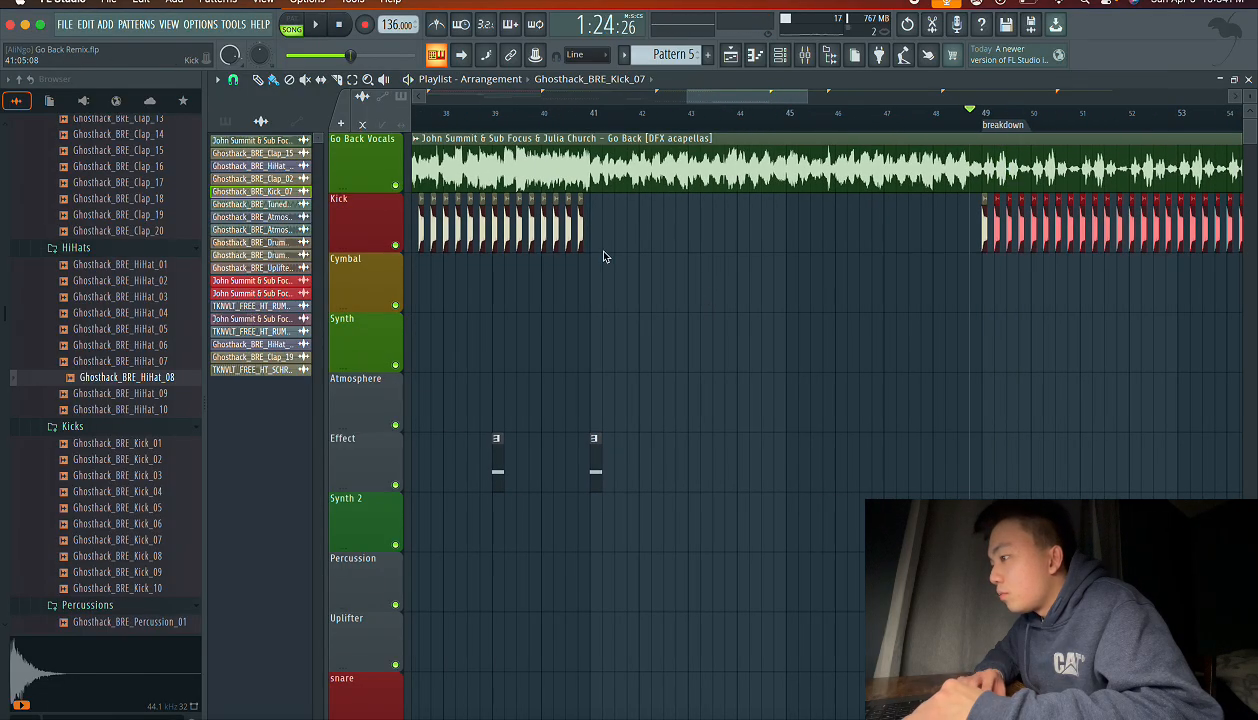
{"action": "scroll", "coordinate": [597, 252], "scroll_direction": "down", "scroll_amount": 5}
{"action": "scroll", "coordinate": [597, 252], "scroll_direction": "right", "scroll_amount": 4}
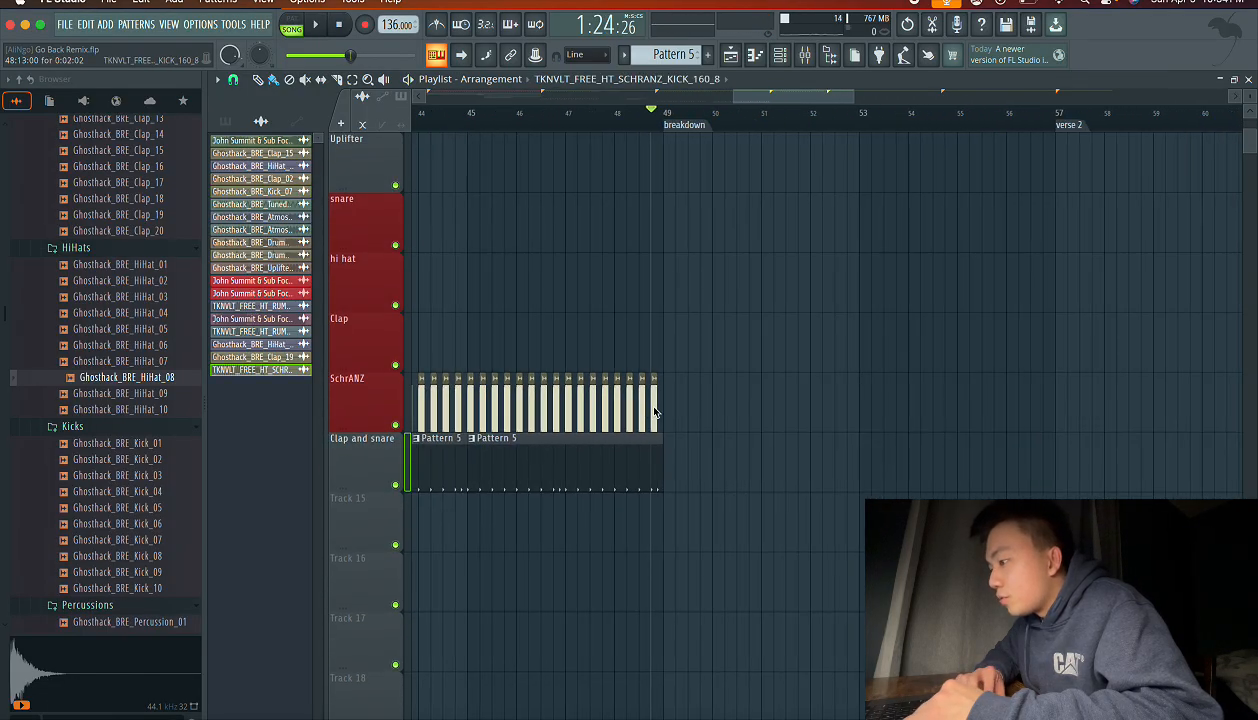
{"action": "left_click_drag", "start_coordinate": [655, 410], "coordinate": [968, 425]}
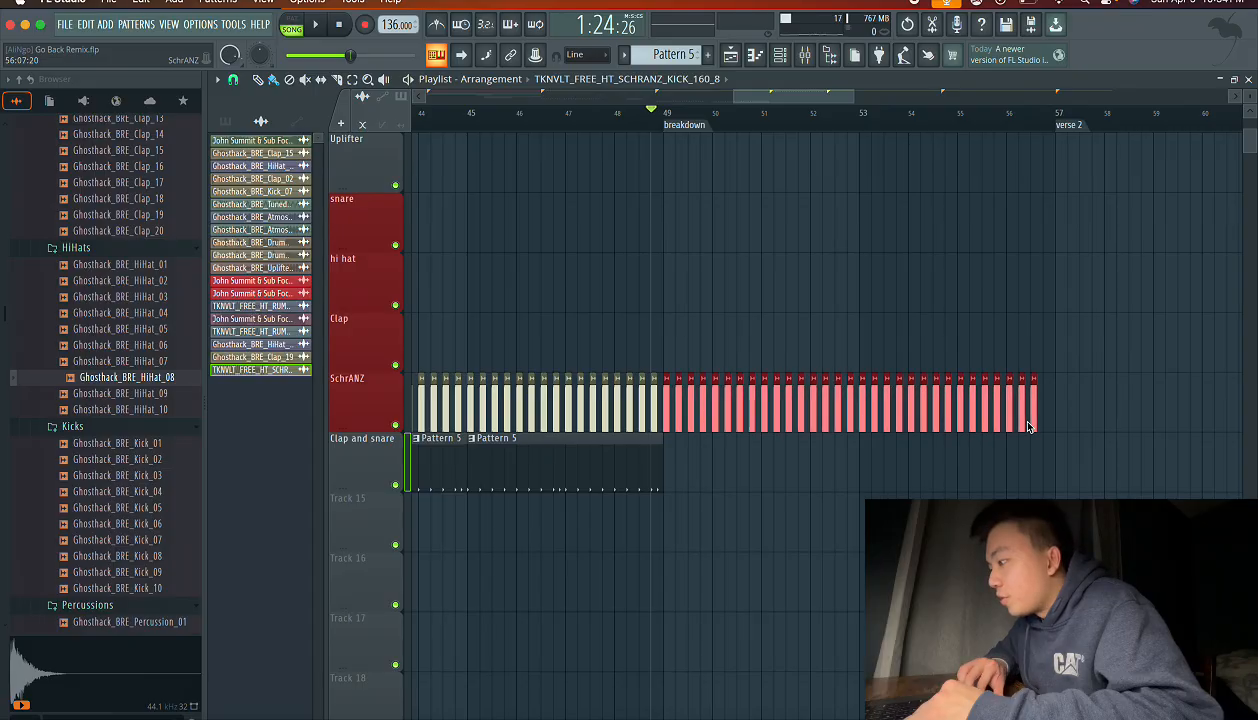
{"action": "left_click_drag", "start_coordinate": [1045, 427], "coordinate": [1050, 426]}
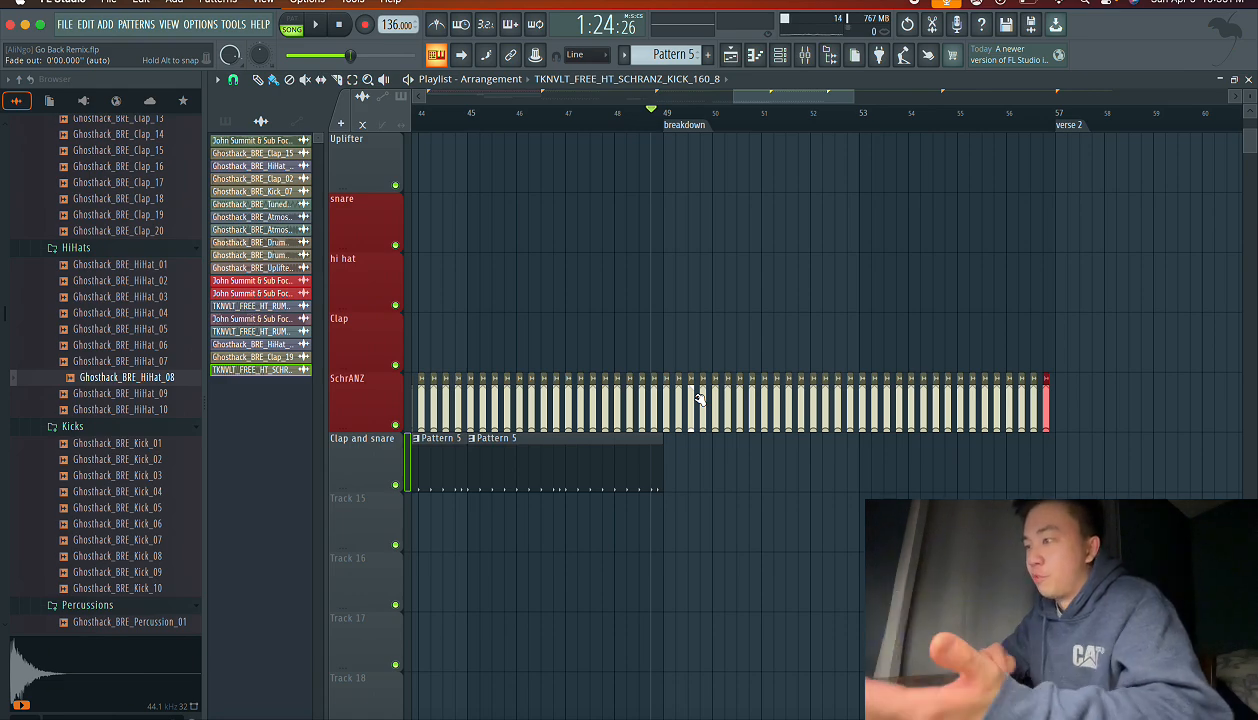
- Play back the start of the breakdown with the kicks on the Kick and SchrANZ tracks
{"action": "scroll", "coordinate": [737, 450], "scroll_direction": "up", "scroll_amount": 5}
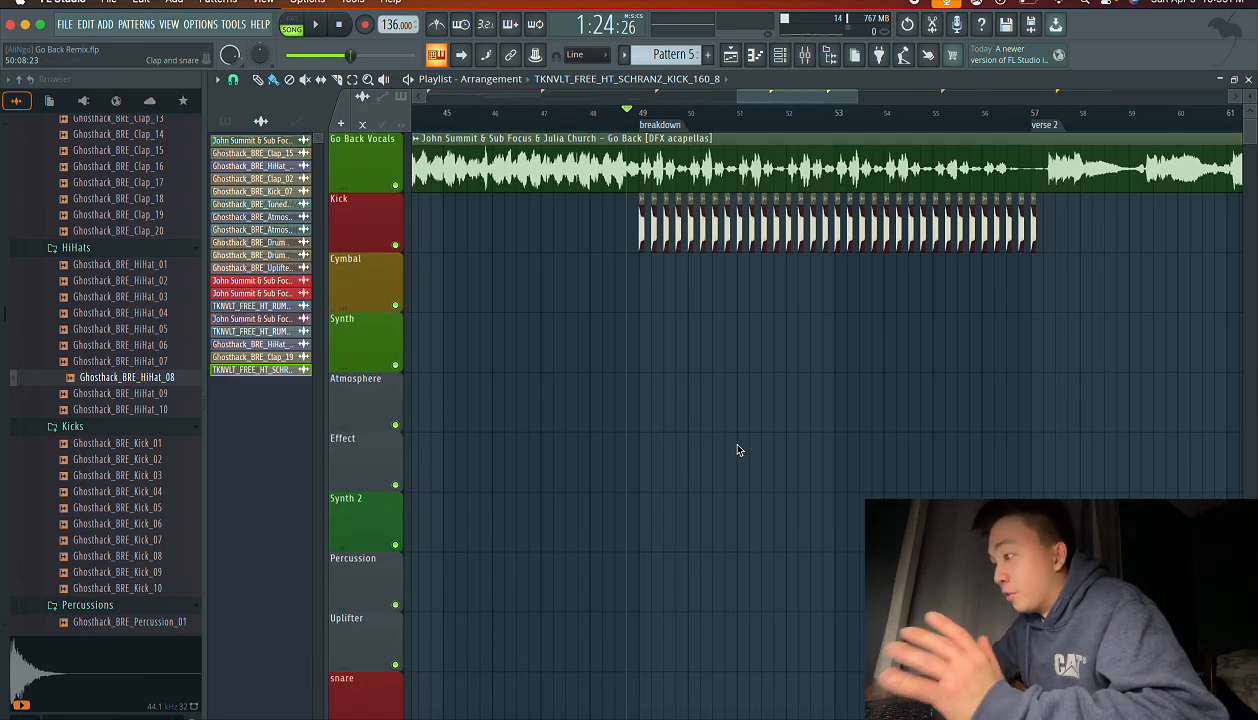
{"action": "scroll", "coordinate": [737, 450], "scroll_direction": "down", "scroll_amount": 3}
{"action": "scroll", "coordinate": [737, 450], "scroll_direction": "down", "scroll_amount": 2}
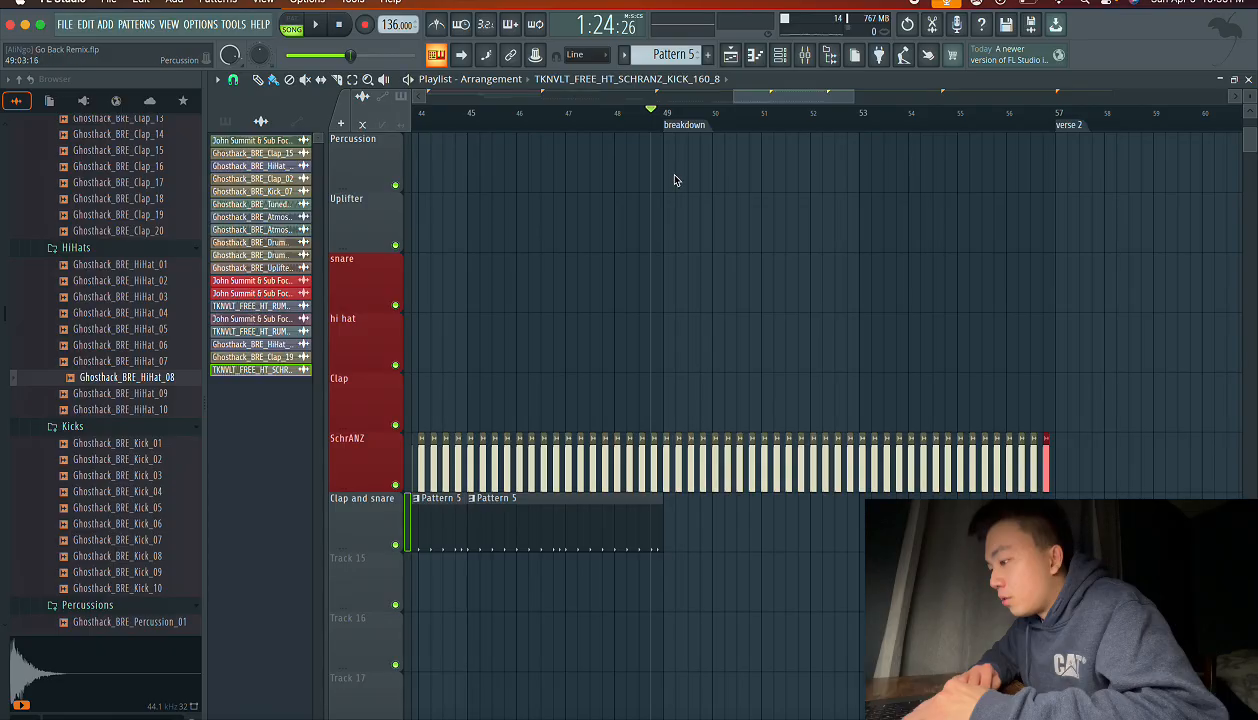
{"action": "key", "text": "space"}
{"action": "scroll", "coordinate": [677, 332], "scroll_direction": "up", "scroll_amount": 5}
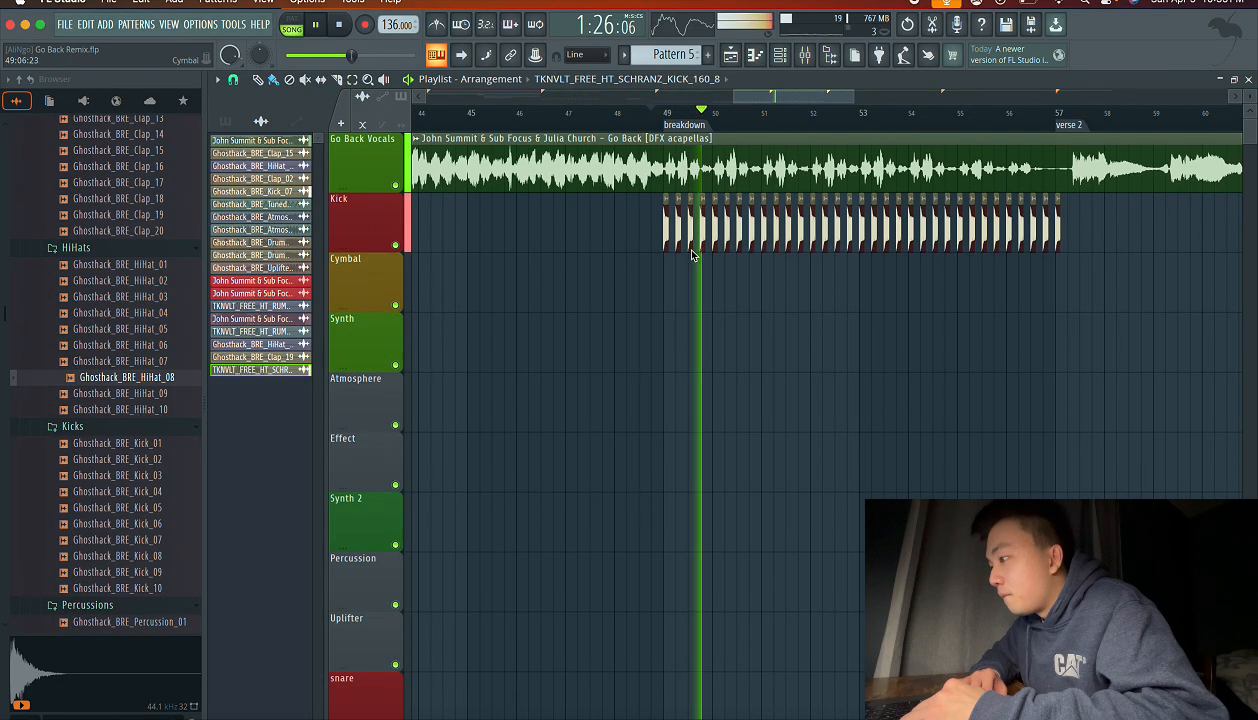
{"action": "key", "text": "space"}
- Look through the Ghosthack - Big Room Essentials and TKNVLT sample packs in the browser for another sound to add
{"action": "scroll", "coordinate": [614, 450], "scroll_direction": "down", "scroll_amount": 5}
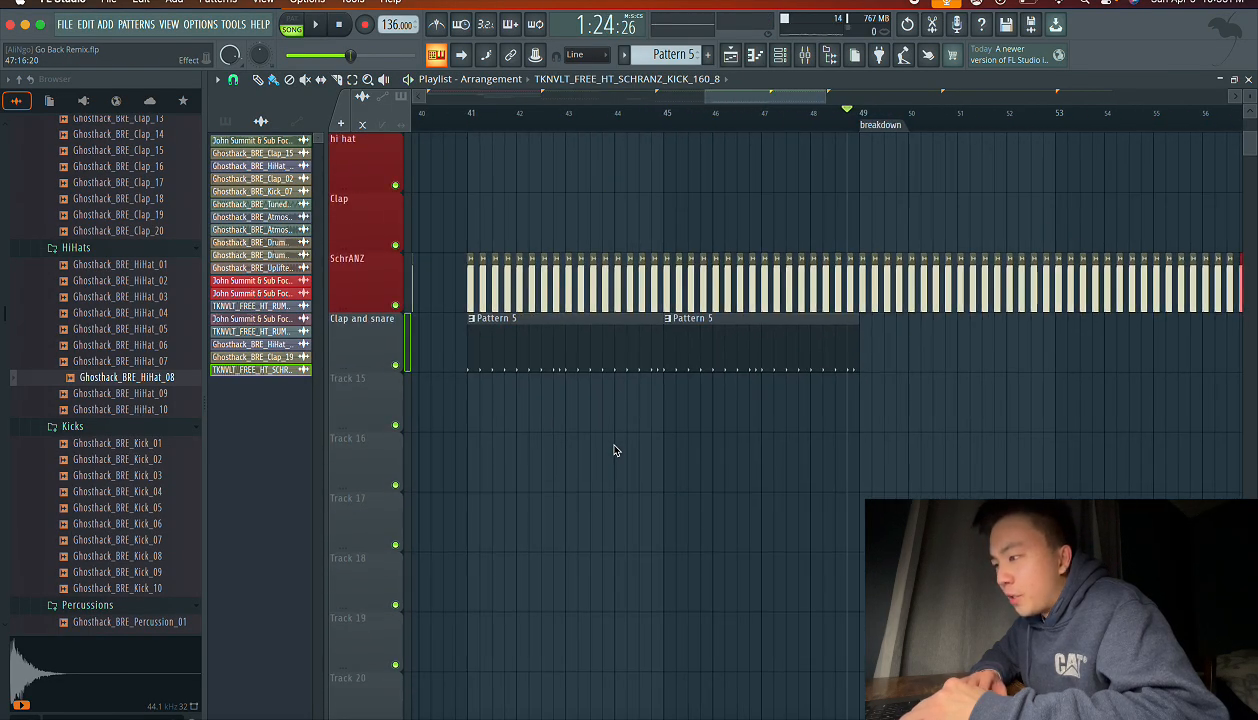
{"action": "scroll", "coordinate": [614, 450], "scroll_direction": "down", "scroll_amount": 3}
{"action": "scroll", "coordinate": [190, 400], "scroll_direction": "up", "scroll_amount": 8}
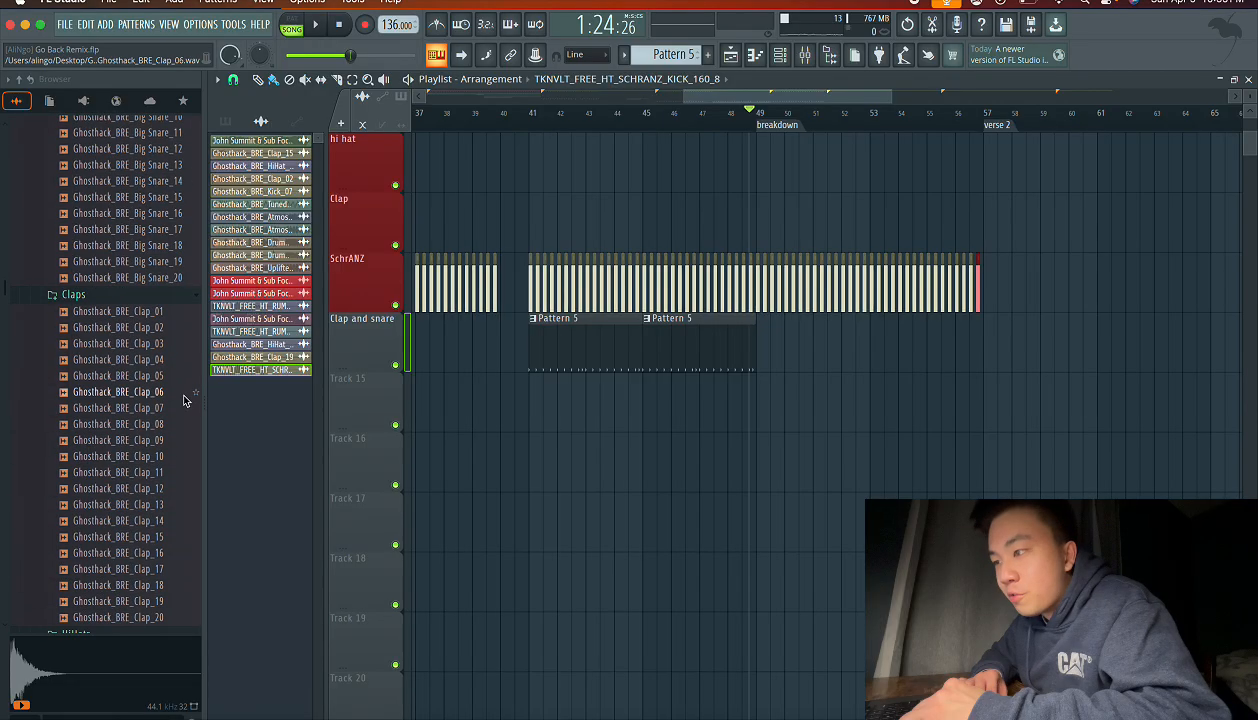
{"action": "scroll", "coordinate": [135, 435], "scroll_direction": "up", "scroll_amount": 15}
{"action": "scroll", "coordinate": [135, 436], "scroll_direction": "down", "scroll_amount": 6}
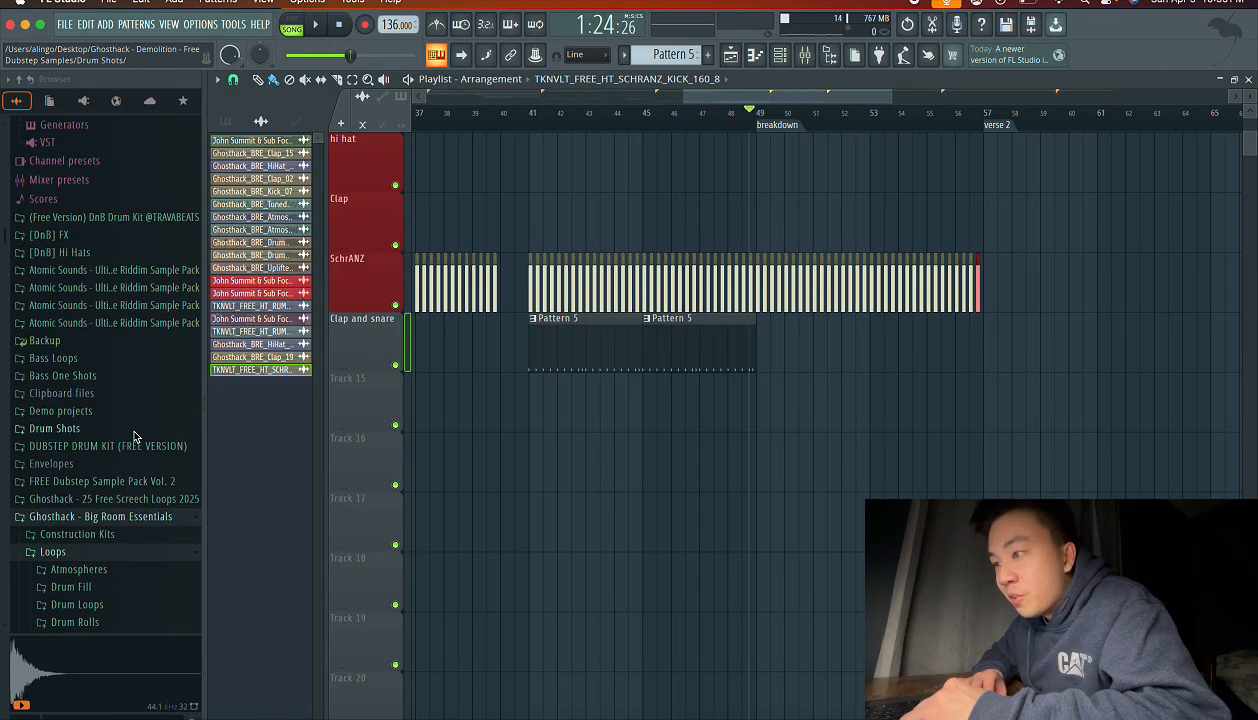
{"action": "scroll", "coordinate": [135, 436], "scroll_direction": "down", "scroll_amount": 3}
{"action": "scroll", "coordinate": [135, 436], "scroll_direction": "up", "scroll_amount": 15}
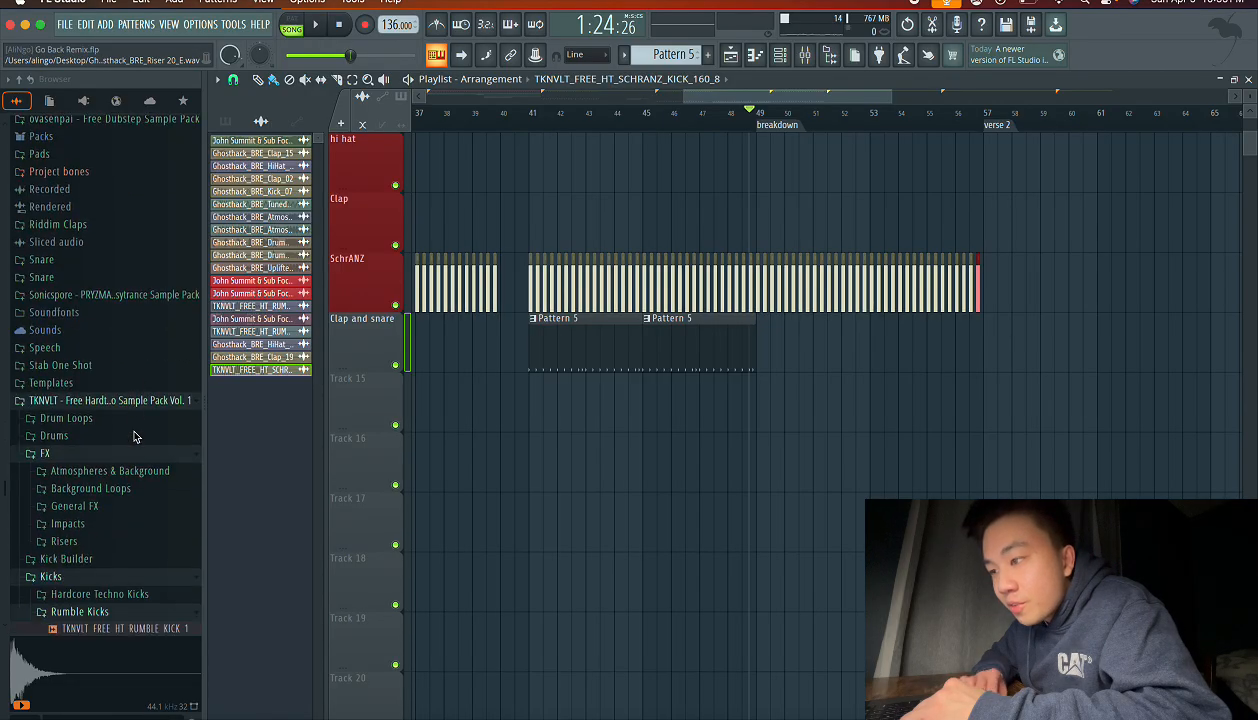
{"action": "scroll", "coordinate": [135, 436], "scroll_direction": "down", "scroll_amount": 15}
{"action": "scroll", "coordinate": [135, 436], "scroll_direction": "up", "scroll_amount": 5}
{"action": "scroll", "coordinate": [135, 436], "scroll_direction": "up", "scroll_amount": 10}
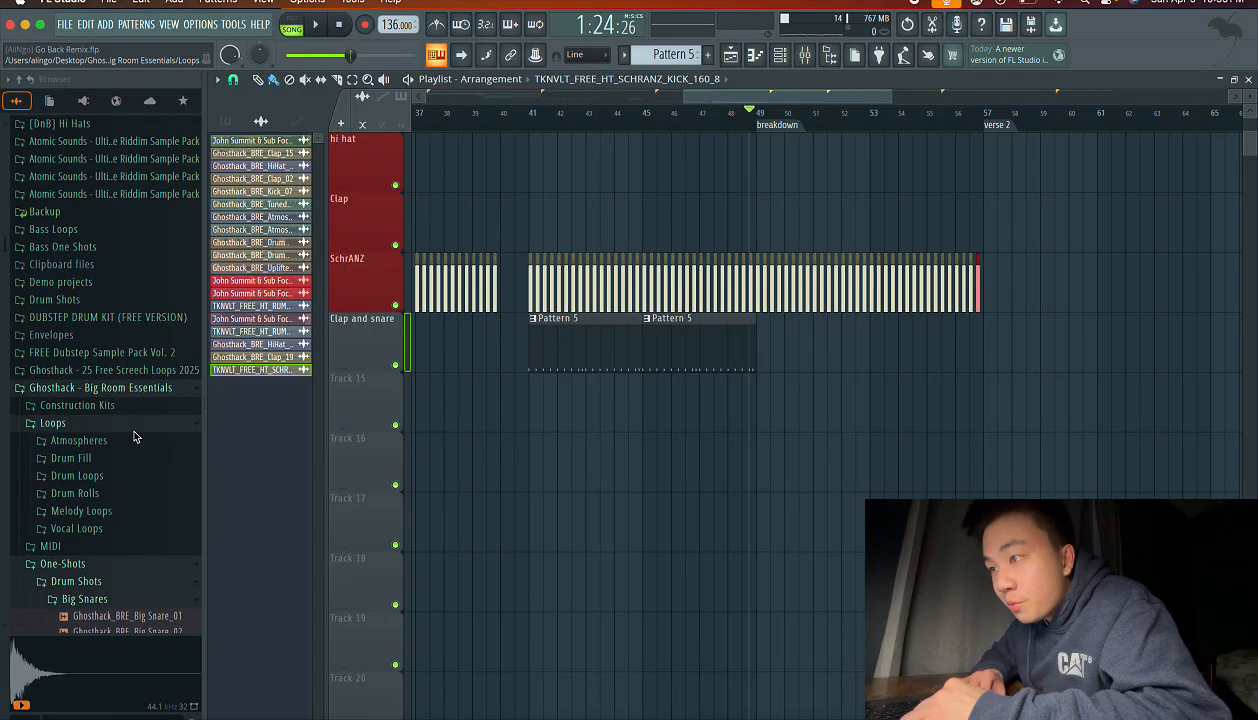
{"action": "scroll", "coordinate": [105, 437], "scroll_direction": "down", "scroll_amount": 5}
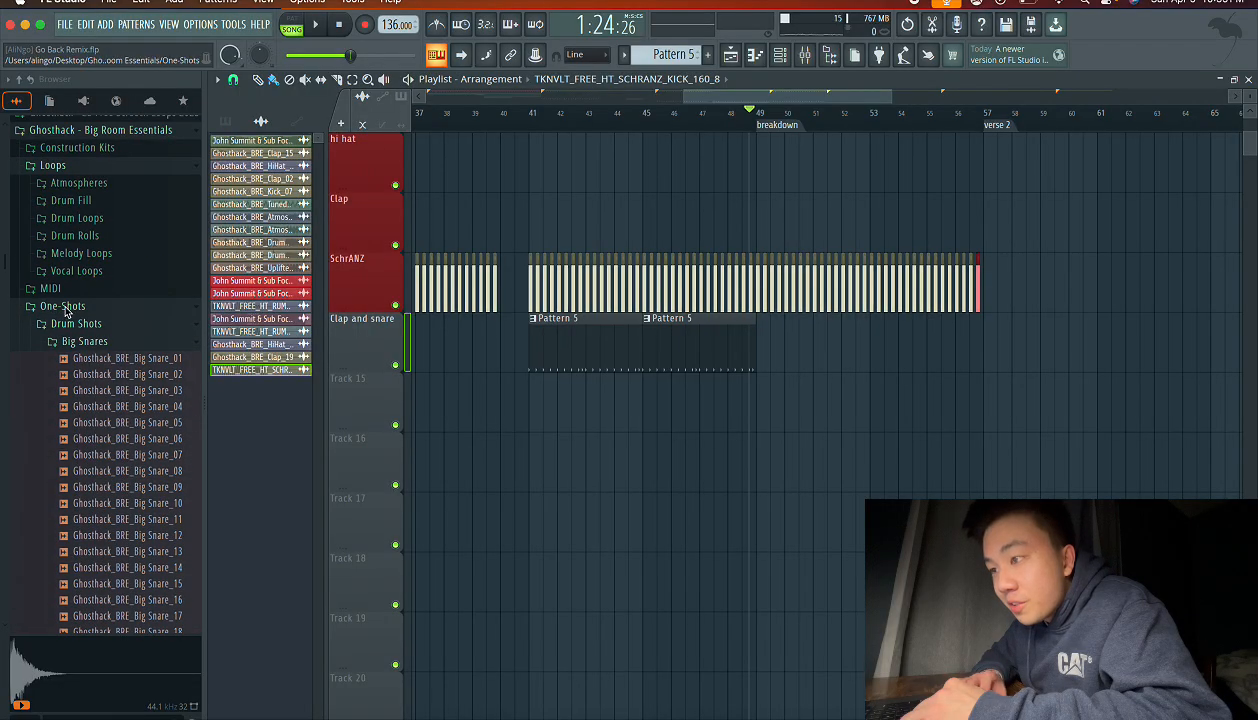
{"action": "scroll", "coordinate": [66, 312], "scroll_direction": "down", "scroll_amount": 20}
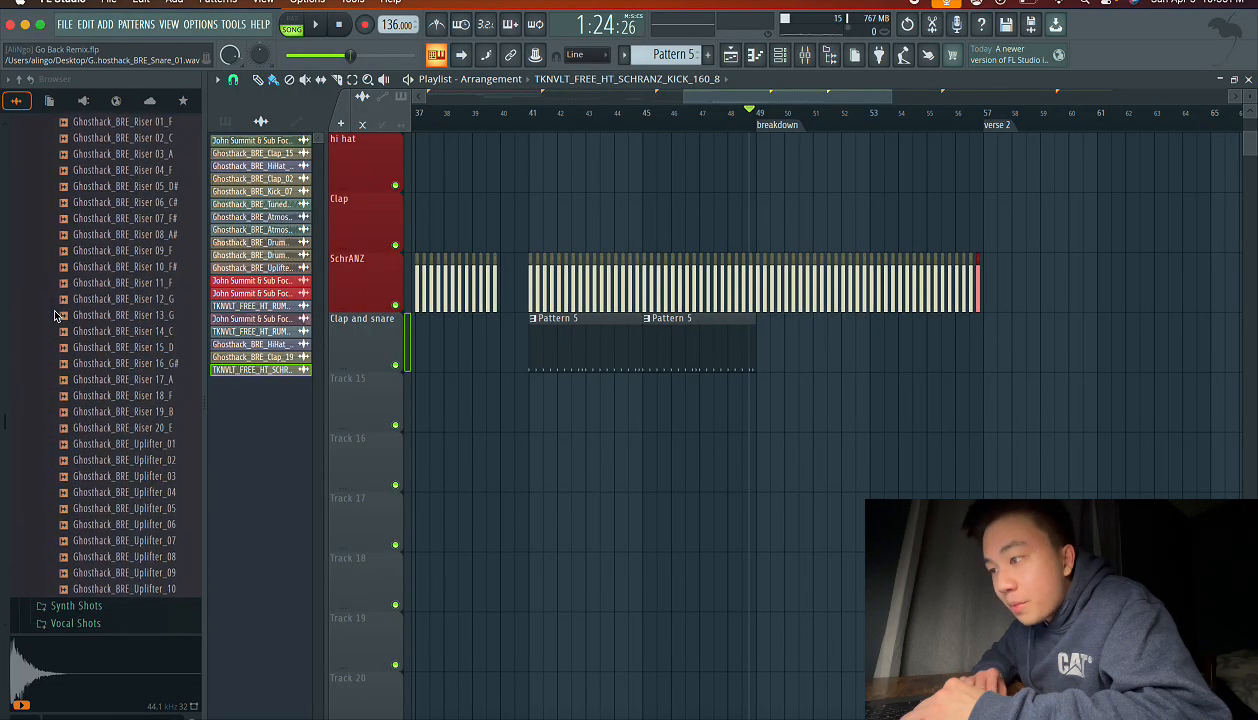
{"action": "scroll", "coordinate": [55, 316], "scroll_direction": "down", "scroll_amount": 8}
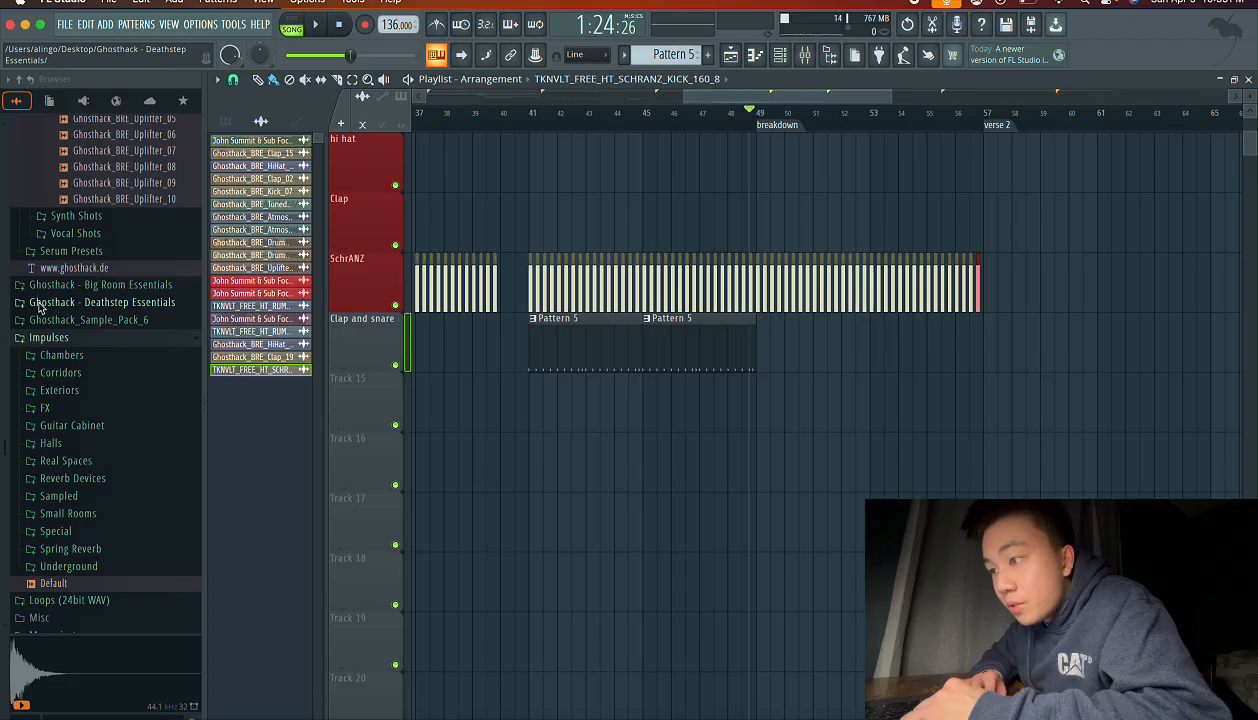
{"action": "scroll", "coordinate": [39, 307], "scroll_direction": "down", "scroll_amount": 15}
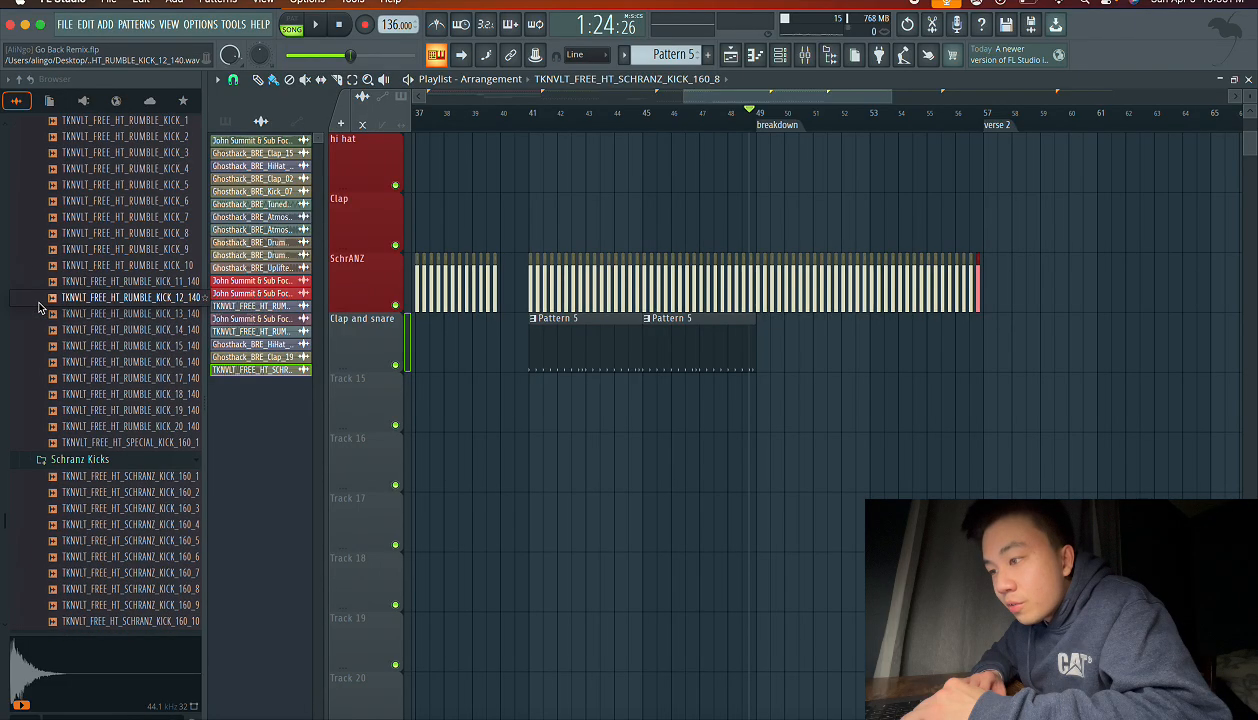
{"action": "scroll", "coordinate": [39, 307], "scroll_direction": "down", "scroll_amount": 20}
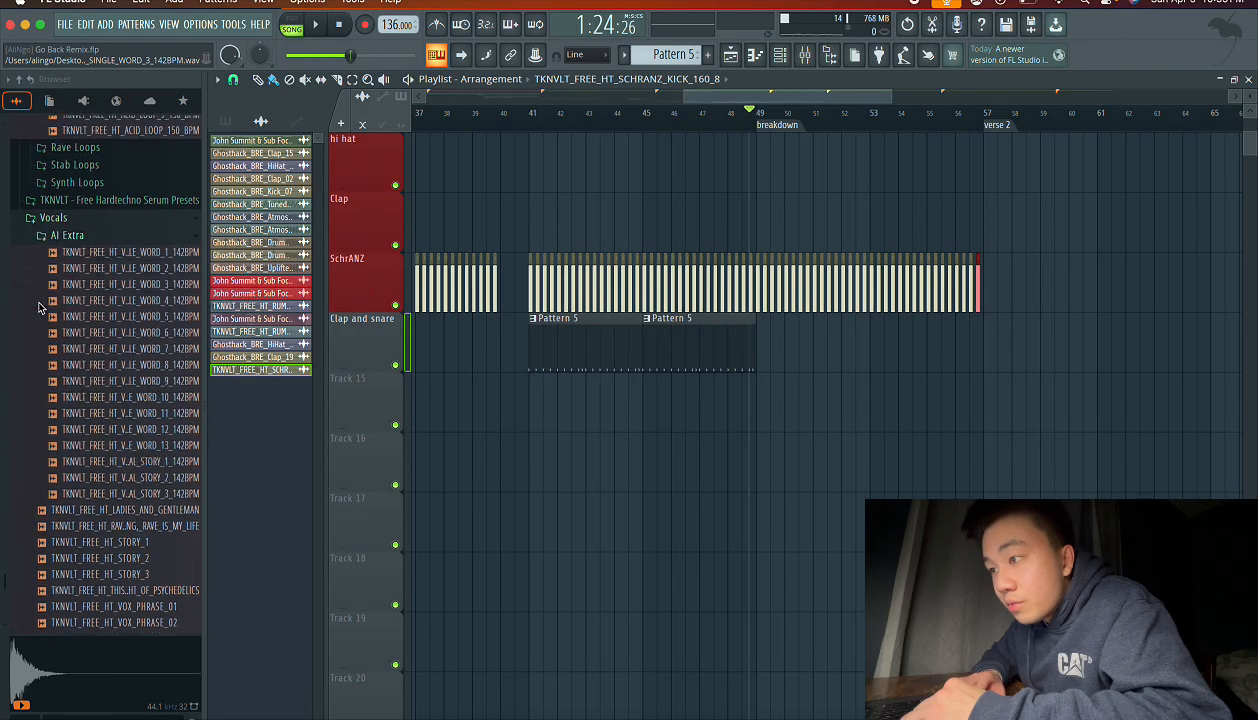
{"action": "scroll", "coordinate": [39, 307], "scroll_direction": "down", "scroll_amount": 8}
{"action": "scroll", "coordinate": [39, 307], "scroll_direction": "up", "scroll_amount": 20}
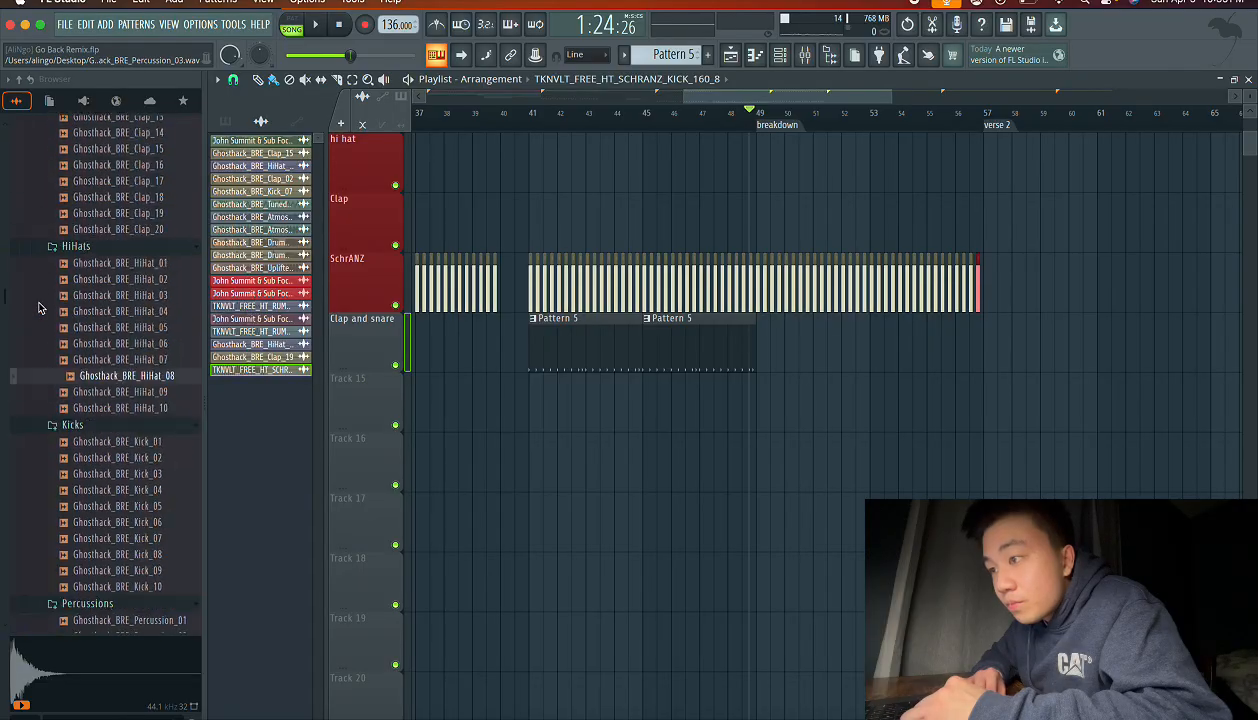
{"action": "scroll", "coordinate": [39, 307], "scroll_direction": "up", "scroll_amount": 20}
{"action": "scroll", "coordinate": [43, 398], "scroll_direction": "down", "scroll_amount": 4}
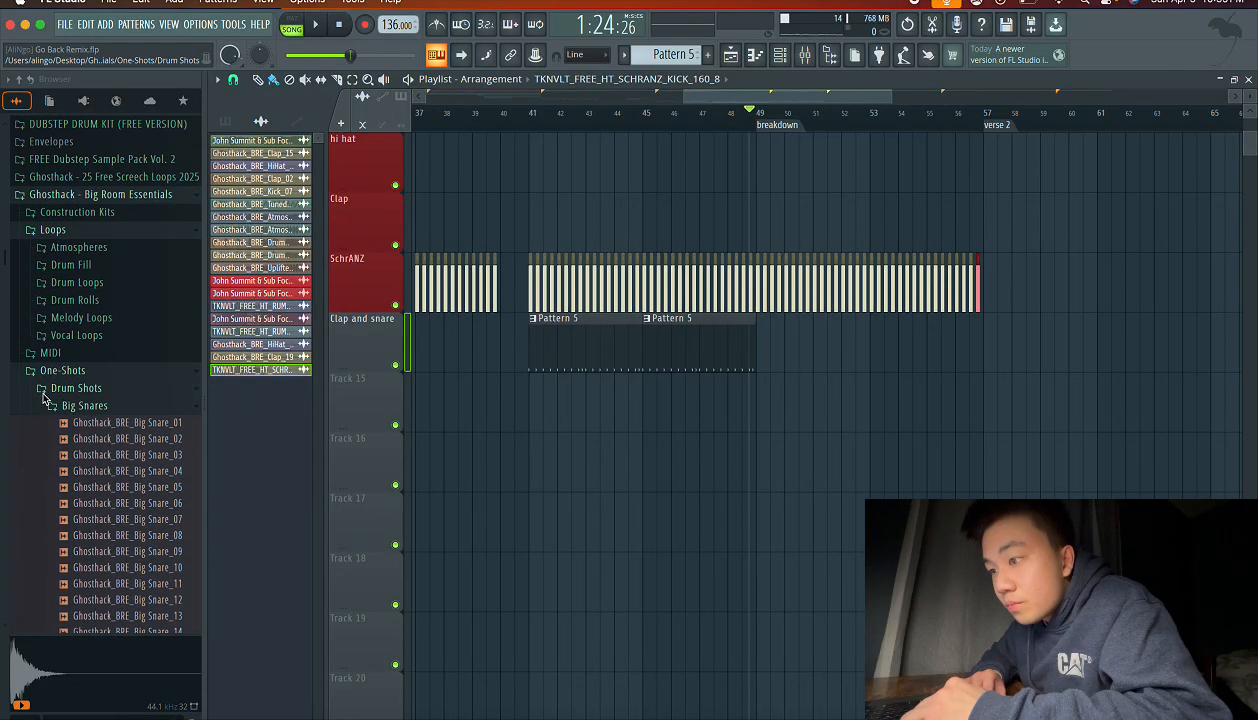
- Collapse the Big Snares, Claps, HiHats, Kicks, Percussions and Risers & Uplifters folders of the Big Room Essentials pack
{"action": "left_click", "coordinate": [47, 406]}
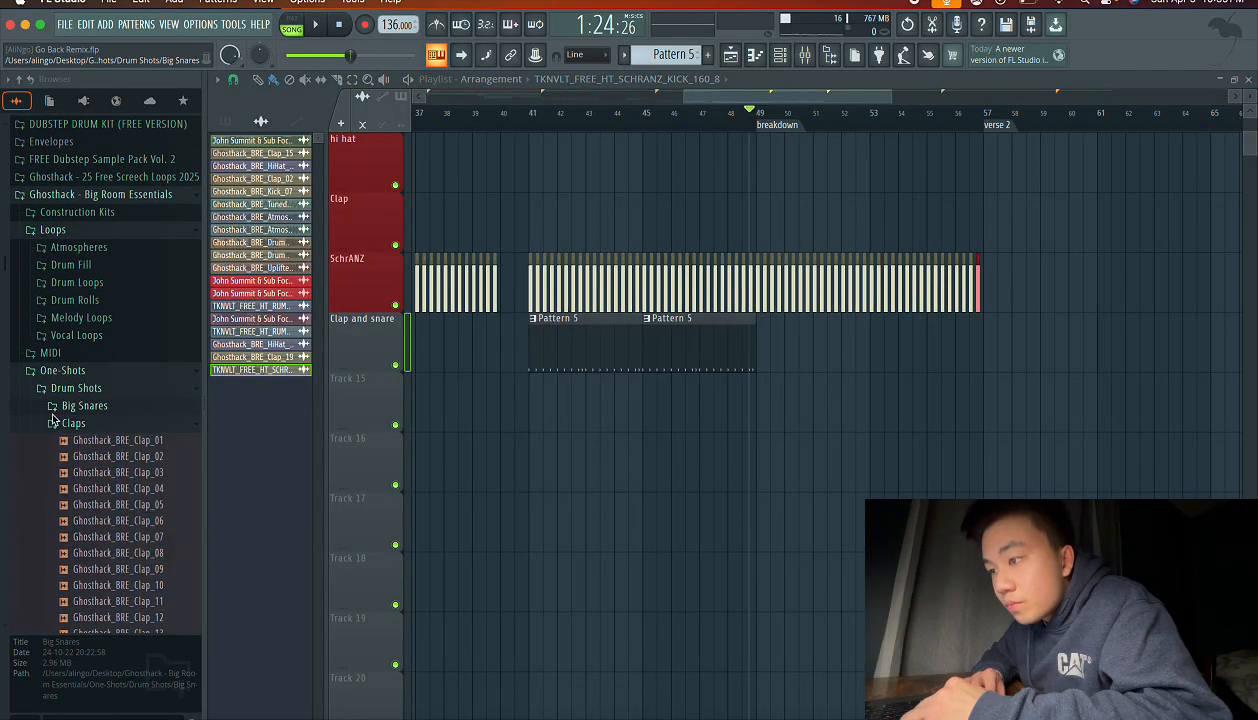
{"action": "left_click", "coordinate": [50, 423]}
{"action": "scroll", "coordinate": [55, 433], "scroll_direction": "down", "scroll_amount": 4}
{"action": "scroll", "coordinate": [54, 432], "scroll_direction": "down", "scroll_amount": 2}
{"action": "left_click", "coordinate": [50, 458]}
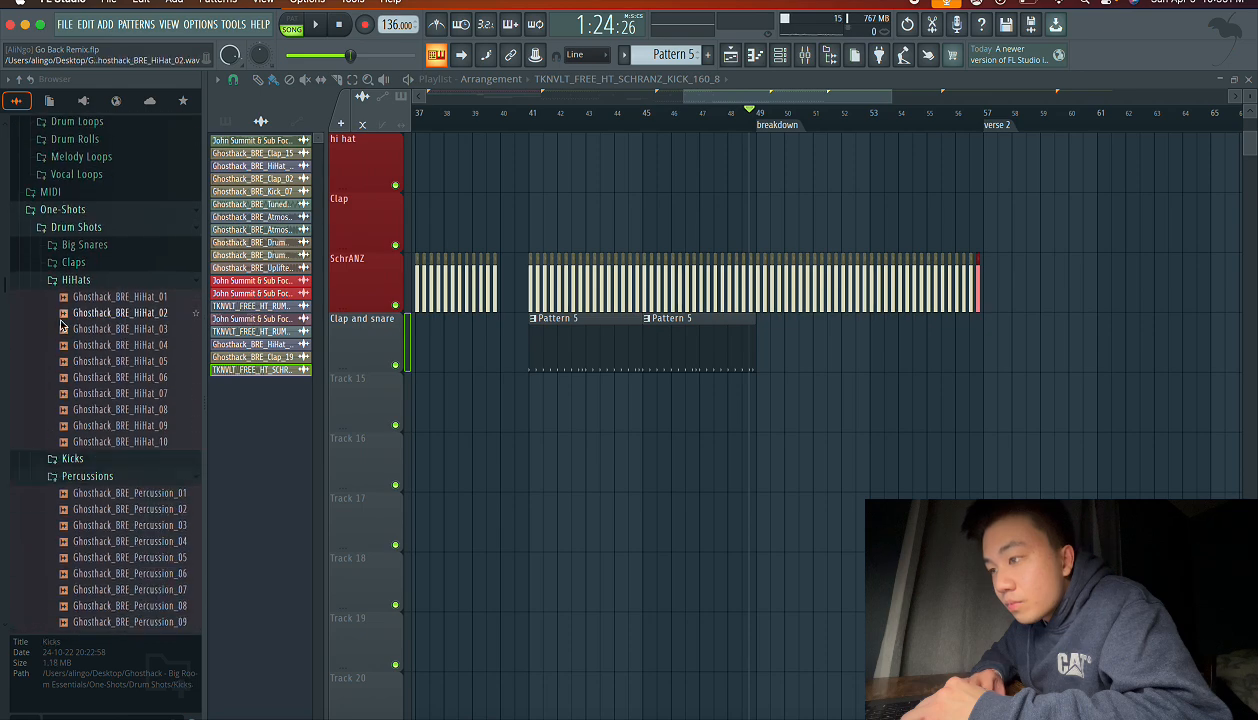
{"action": "left_click", "coordinate": [54, 280]}
{"action": "left_click", "coordinate": [52, 314]}
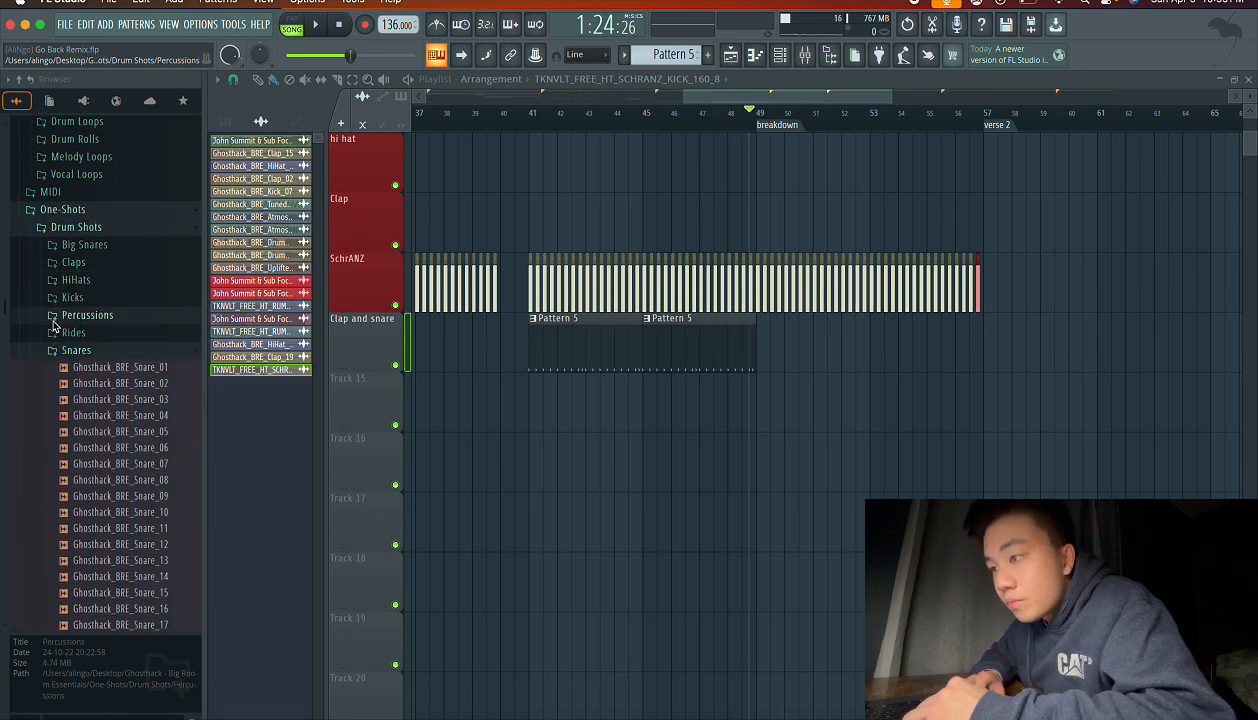
{"action": "scroll", "coordinate": [54, 325], "scroll_direction": "down", "scroll_amount": 8}
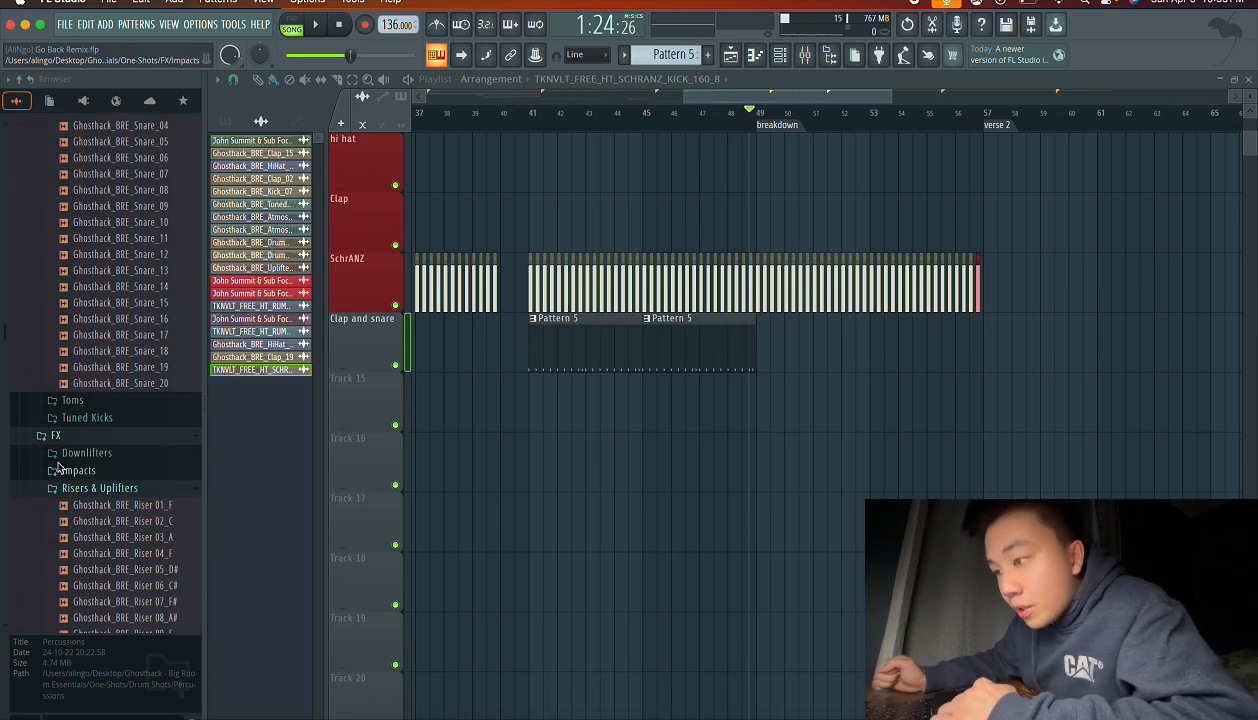
{"action": "scroll", "coordinate": [56, 485], "scroll_direction": "down", "scroll_amount": 5}
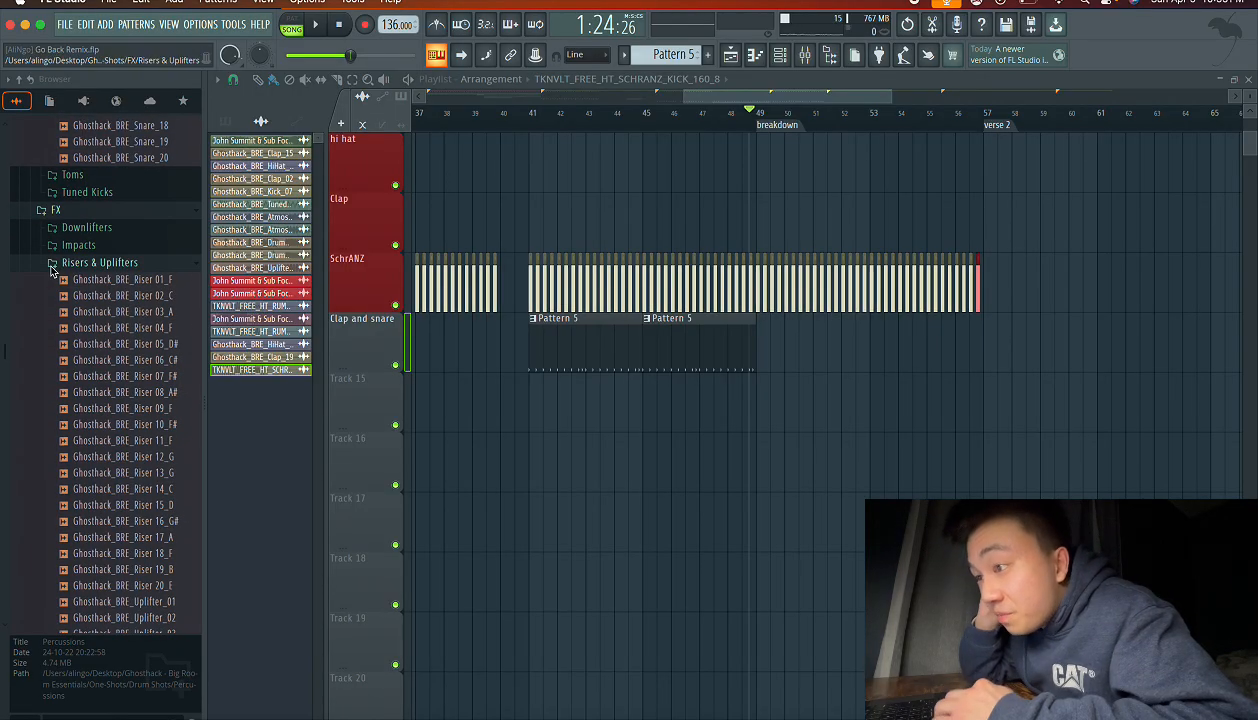
{"action": "left_click", "coordinate": [53, 265]}
{"action": "scroll", "coordinate": [55, 340], "scroll_direction": "up", "scroll_amount": 15}
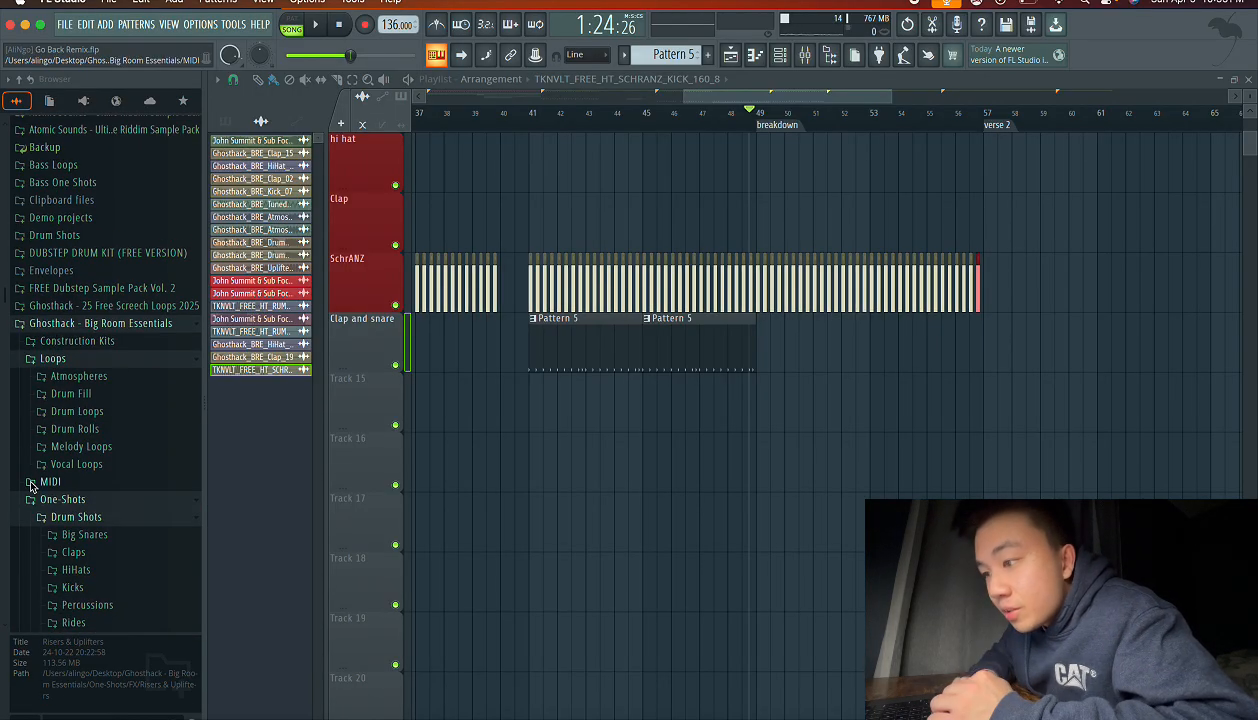
- Audition Ghosthack_BRE_Atmosphere 05_C 128BPM from the Atmospheres loops and place it on Track 15 at bar 41
{"action": "left_click", "coordinate": [43, 377]}
{"action": "left_click_drag", "start_coordinate": [95, 383], "coordinate": [101, 385]}
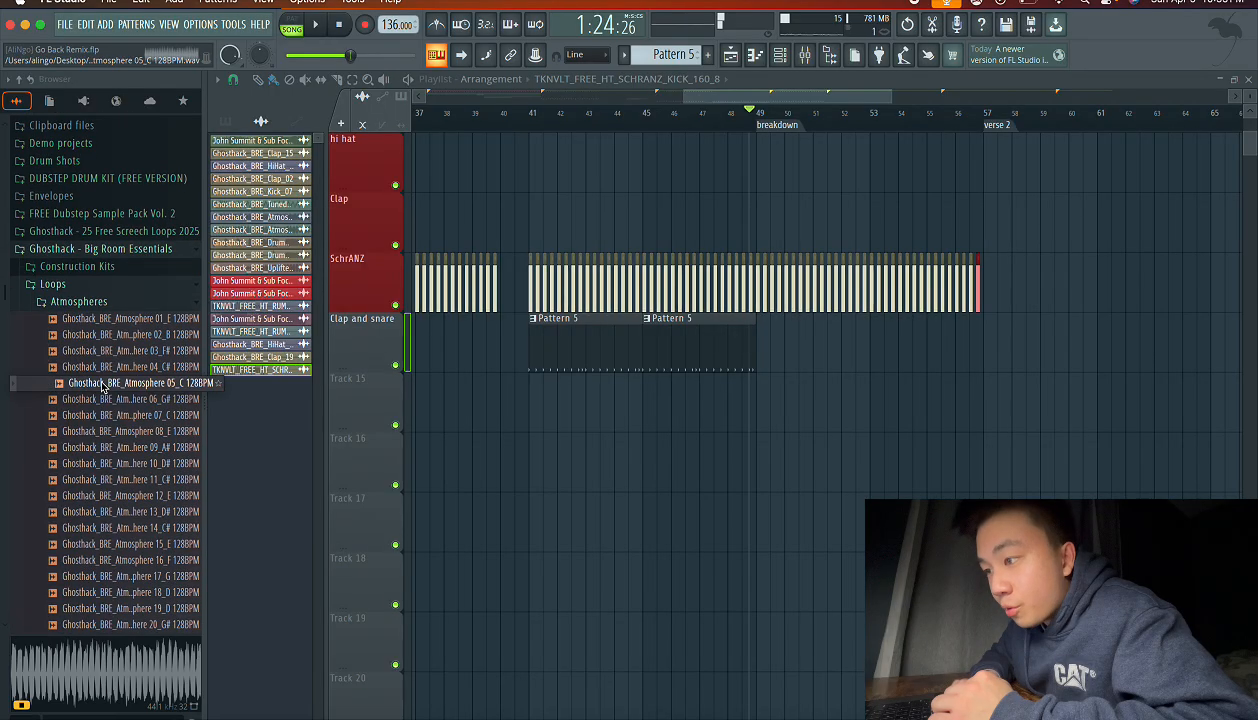
{"action": "left_click", "coordinate": [104, 432]}
{"action": "left_click", "coordinate": [133, 389]}
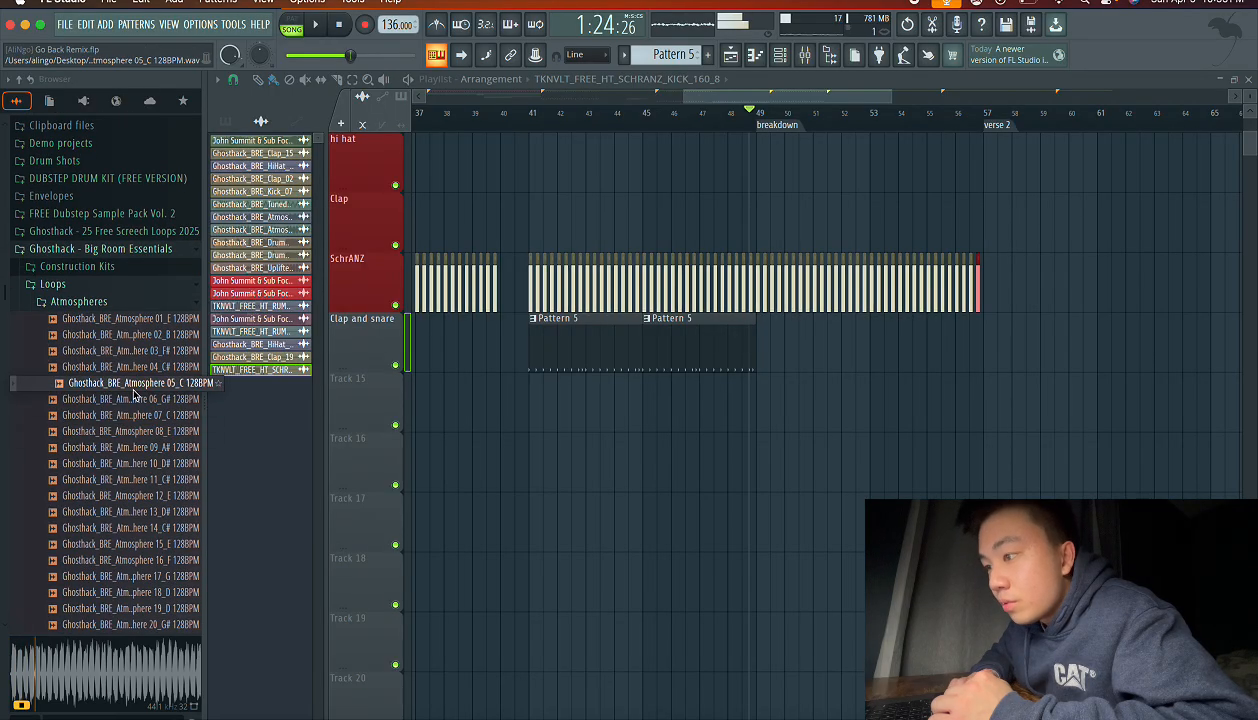
{"action": "left_click_drag", "start_coordinate": [435, 408], "coordinate": [556, 410]}
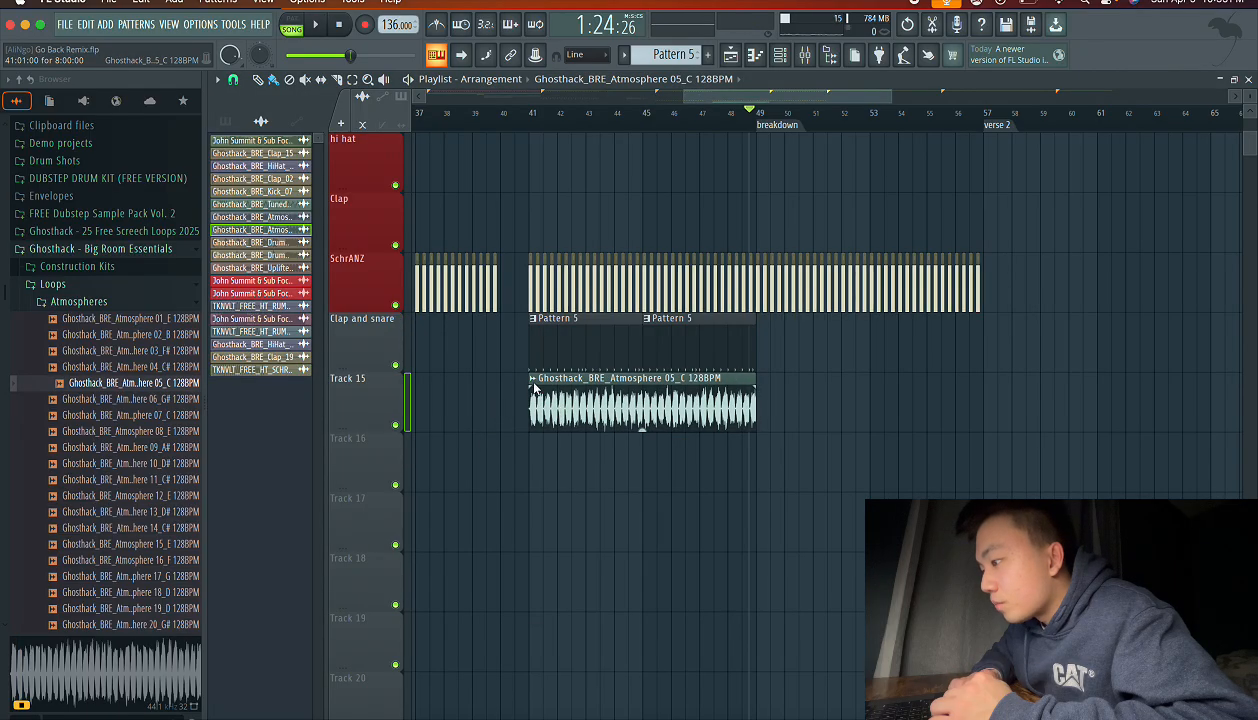
- Match the Atmosphere 05_C clip on Track 15 to the project tempo of 136 and set its time stretch to 8:00:00
{"action": "left_click", "coordinate": [534, 389]}
{"action": "left_click", "coordinate": [638, 487]}
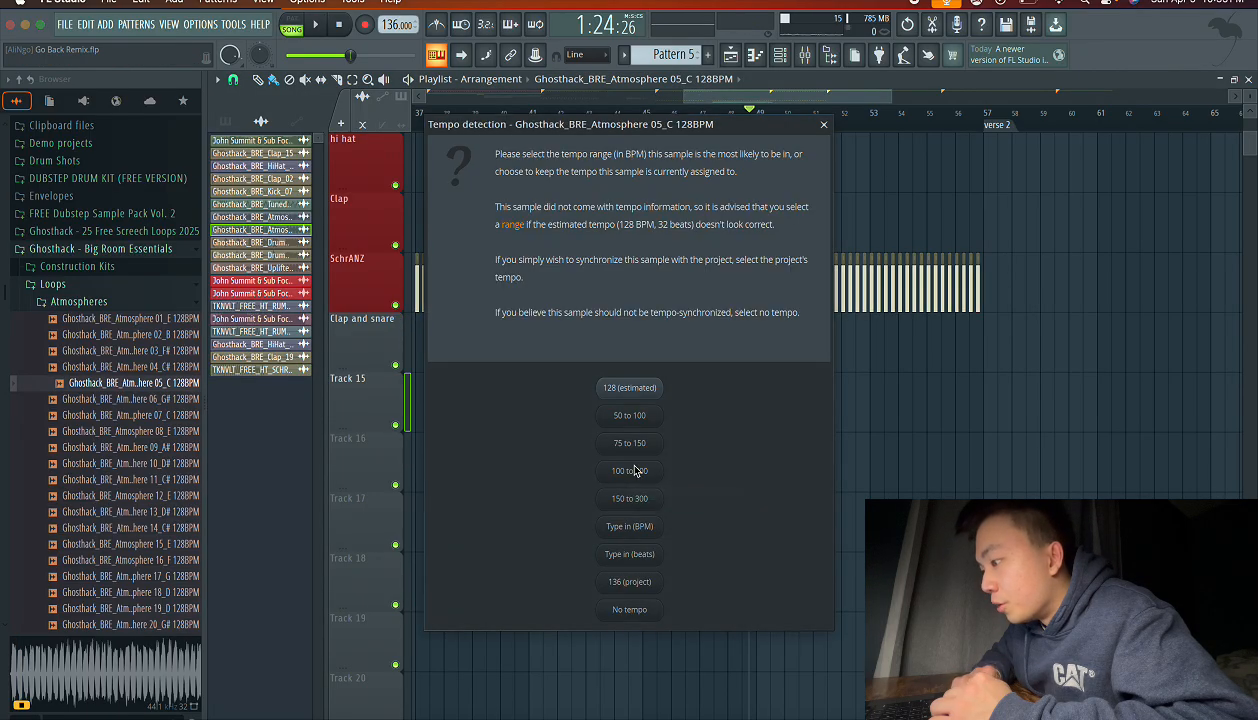
{"action": "left_click", "coordinate": [630, 580]}
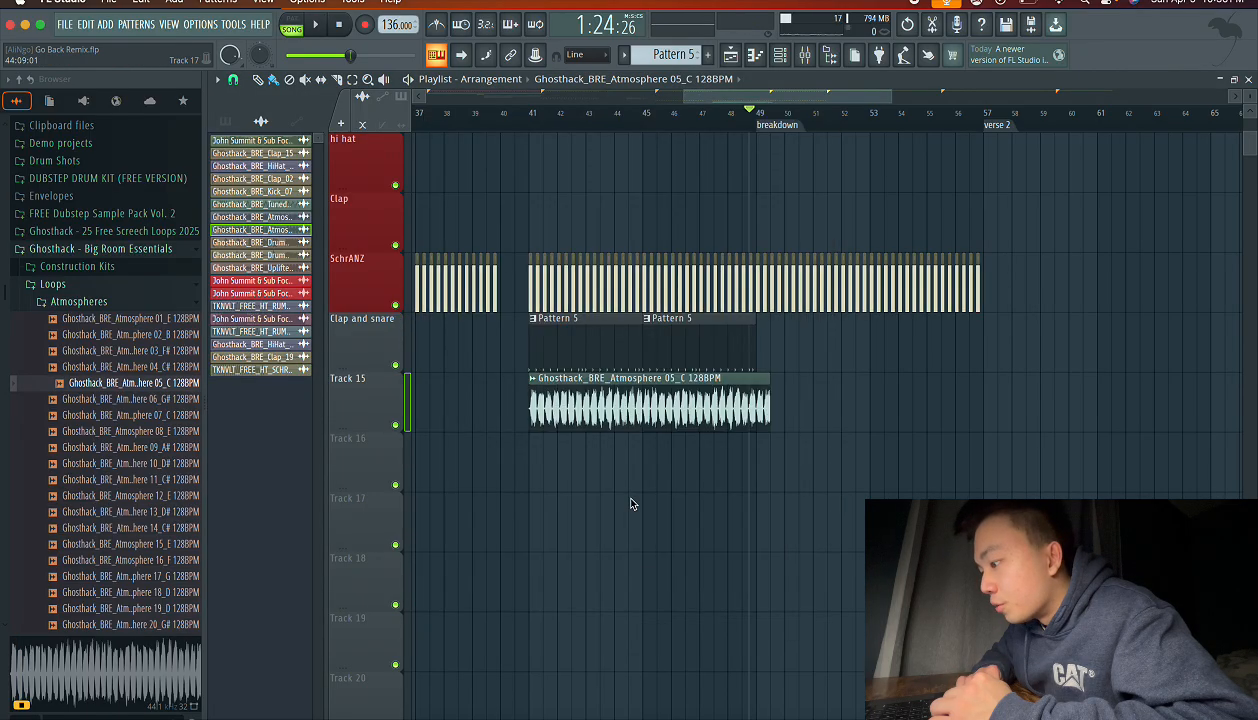
{"action": "double_click", "coordinate": [633, 405]}
{"action": "left_click_drag", "start_coordinate": [648, 521], "coordinate": [648, 529]}
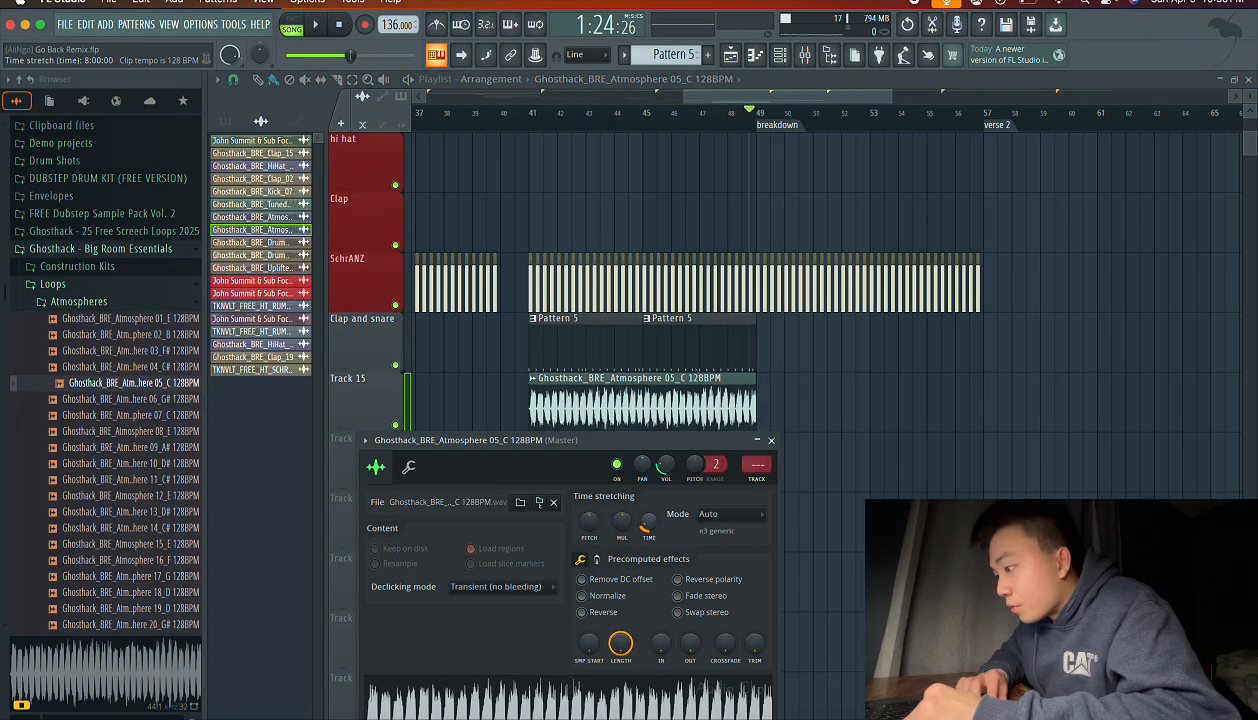
{"action": "left_click", "coordinate": [771, 442]}
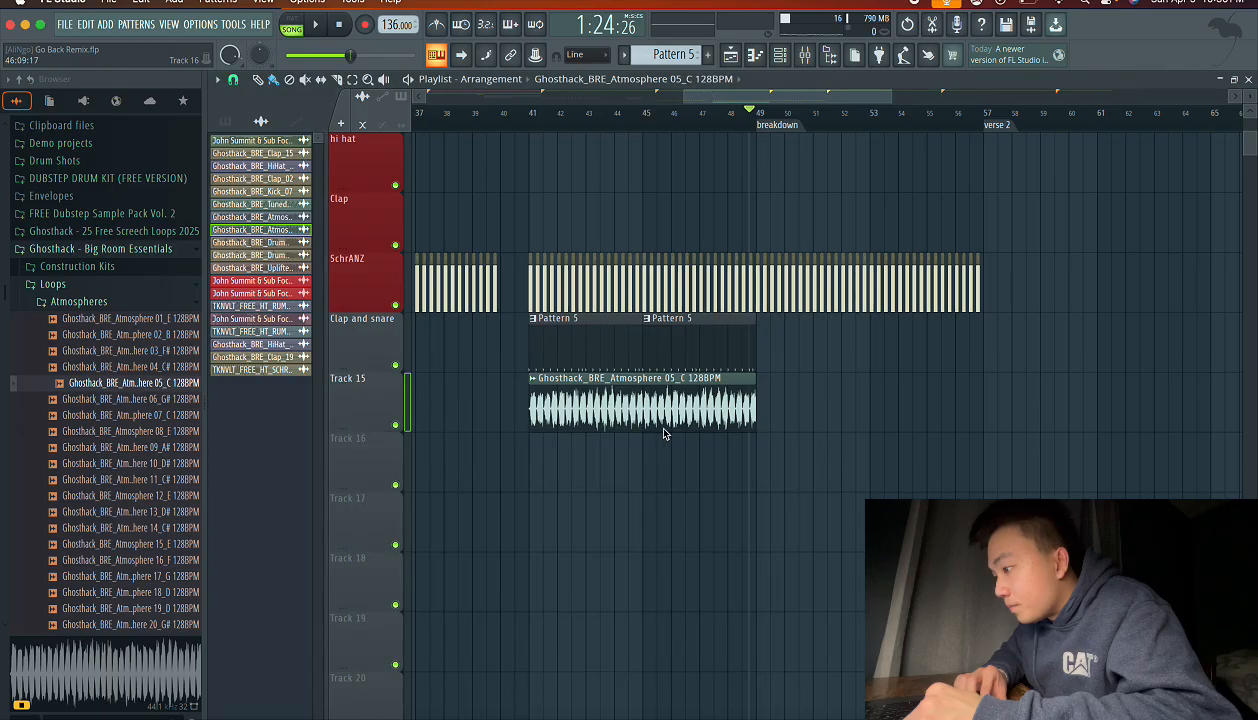
- Lower the channel volume of the Atmosphere 05_C clip to about 22%
{"action": "scroll", "coordinate": [652, 421], "scroll_direction": "up", "scroll_amount": 5}
{"action": "scroll", "coordinate": [656, 432], "scroll_direction": "right", "scroll_amount": 3}
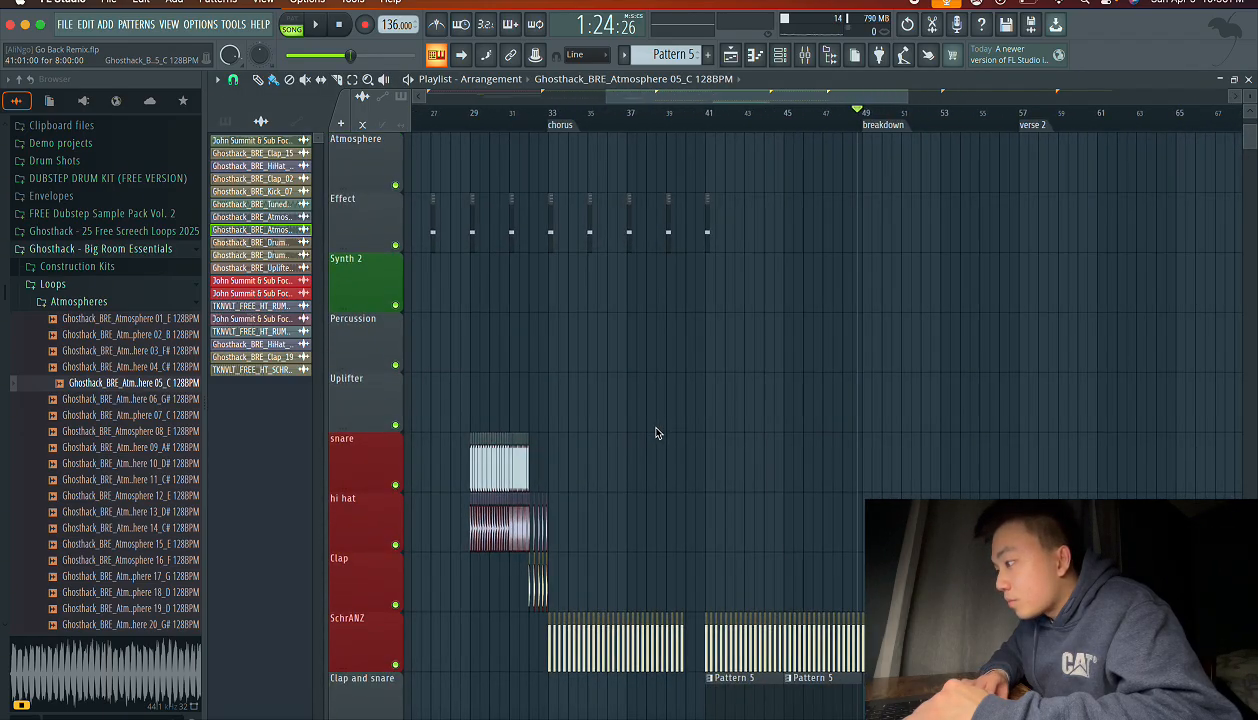
{"action": "scroll", "coordinate": [654, 430], "scroll_direction": "down", "scroll_amount": 5}
{"action": "double_click", "coordinate": [762, 416]}
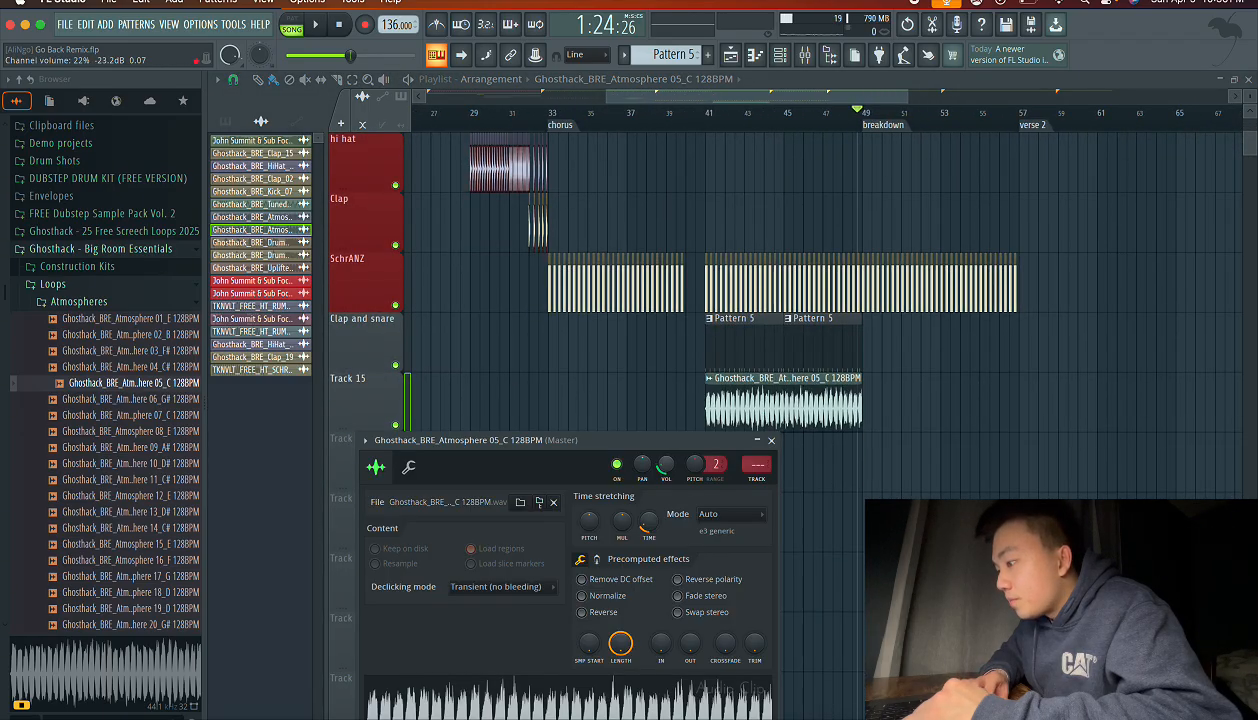
{"action": "left_click", "coordinate": [771, 441]}
- Place the Atmosphere 05_C clip on the Atmosphere track at bar 33, the start of the chorus
{"action": "scroll", "coordinate": [778, 449], "scroll_direction": "up", "scroll_amount": 5}
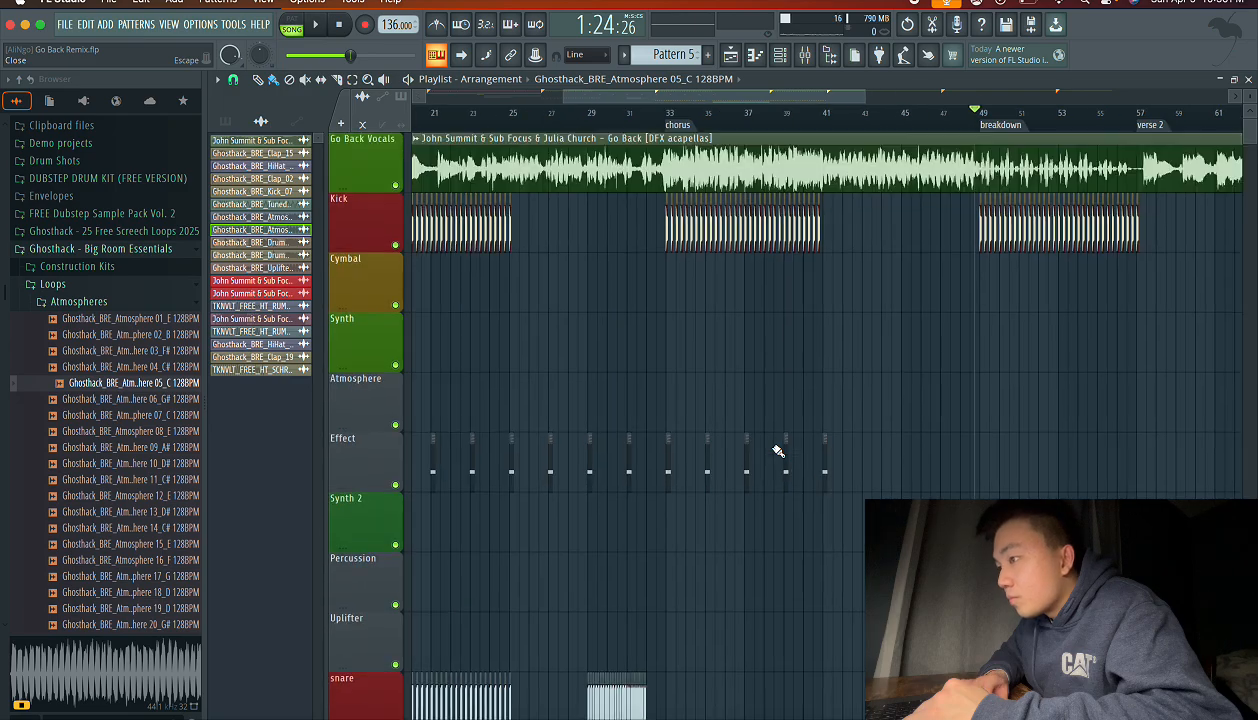
{"action": "scroll", "coordinate": [778, 450], "scroll_direction": "left", "scroll_amount": 10}
{"action": "scroll", "coordinate": [703, 427], "scroll_direction": "down", "scroll_amount": 5}
{"action": "scroll", "coordinate": [703, 427], "scroll_direction": "right", "scroll_amount": 10}
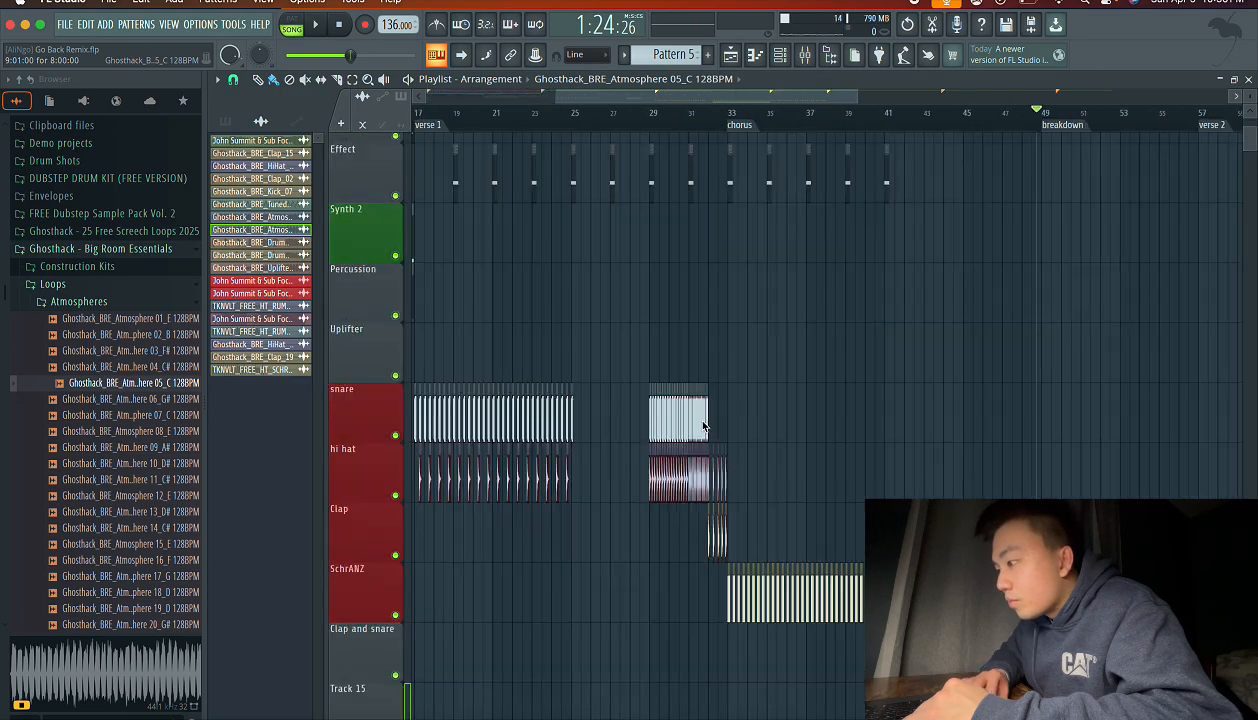
{"action": "scroll", "coordinate": [598, 458], "scroll_direction": "up", "scroll_amount": 5}
{"action": "scroll", "coordinate": [600, 458], "scroll_direction": "left", "scroll_amount": 10}
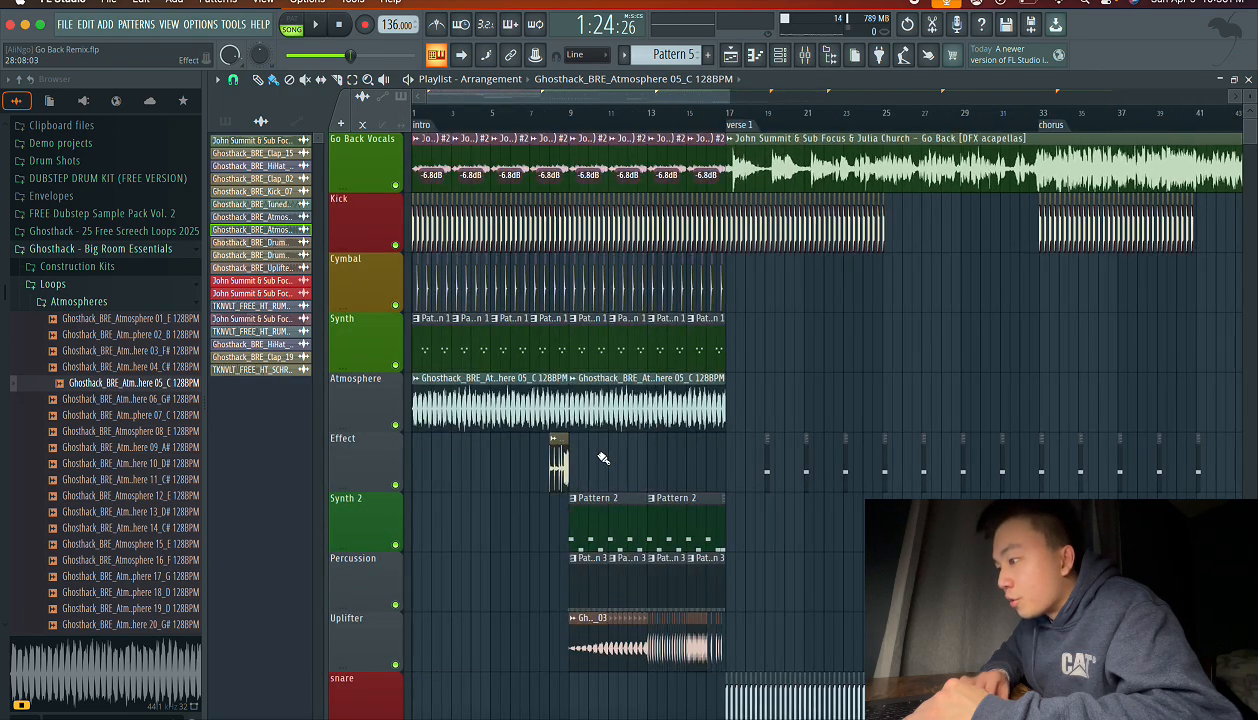
{"action": "scroll", "coordinate": [655, 412], "scroll_direction": "right", "scroll_amount": 5}
{"action": "scroll", "coordinate": [690, 415], "scroll_direction": "right", "scroll_amount": 6}
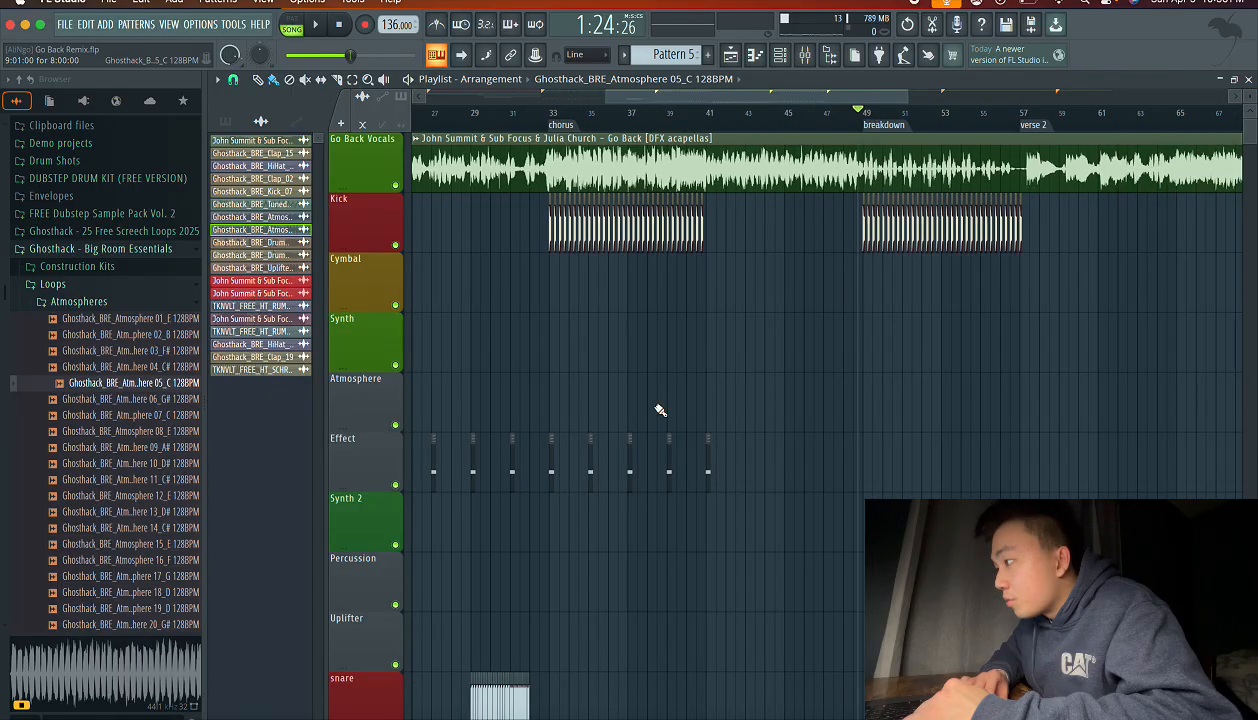
{"action": "scroll", "coordinate": [697, 416], "scroll_direction": "down", "scroll_amount": 1}
{"action": "scroll", "coordinate": [680, 413], "scroll_direction": "left", "scroll_amount": 4}
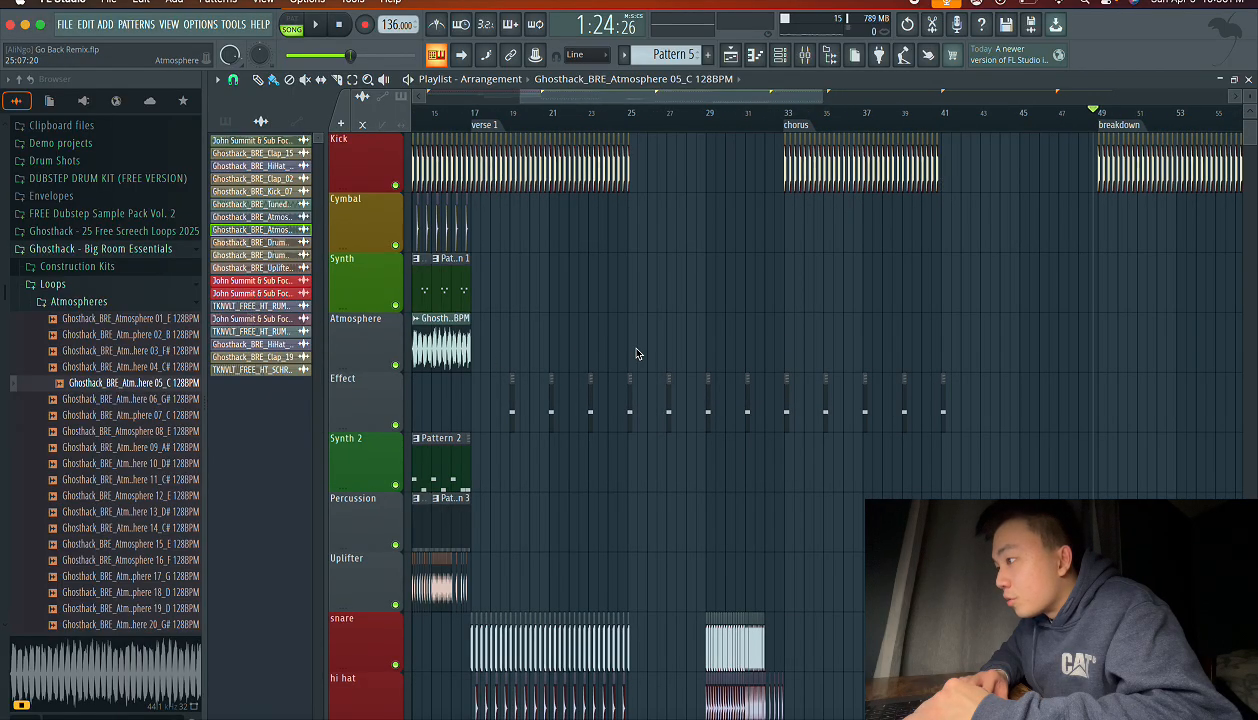
{"action": "left_click", "coordinate": [789, 343]}
{"action": "scroll", "coordinate": [845, 348], "scroll_direction": "up", "scroll_amount": 1}
{"action": "scroll", "coordinate": [845, 348], "scroll_direction": "right", "scroll_amount": 4}
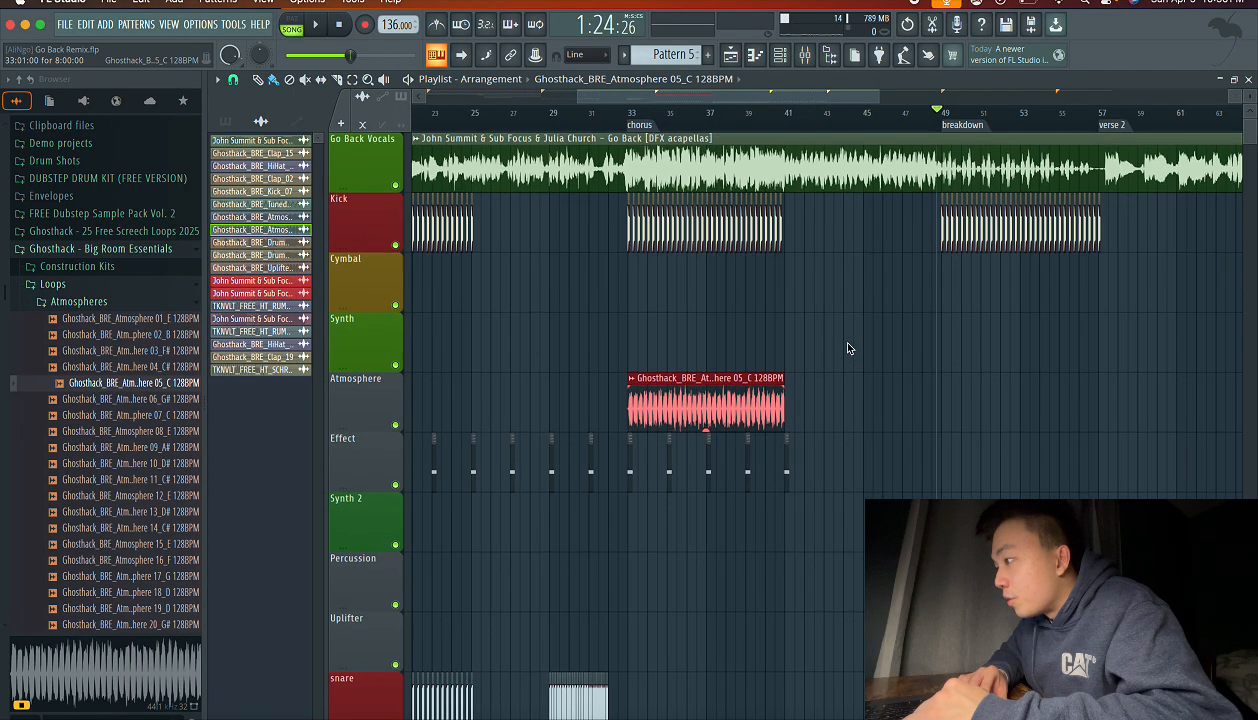
- Place two more Atmosphere 05_C clips on the Atmosphere track at bars 41 and 49, filling it up to verse 2
{"action": "left_click", "coordinate": [787, 404]}
{"action": "scroll", "coordinate": [930, 410], "scroll_direction": "right", "scroll_amount": 4}
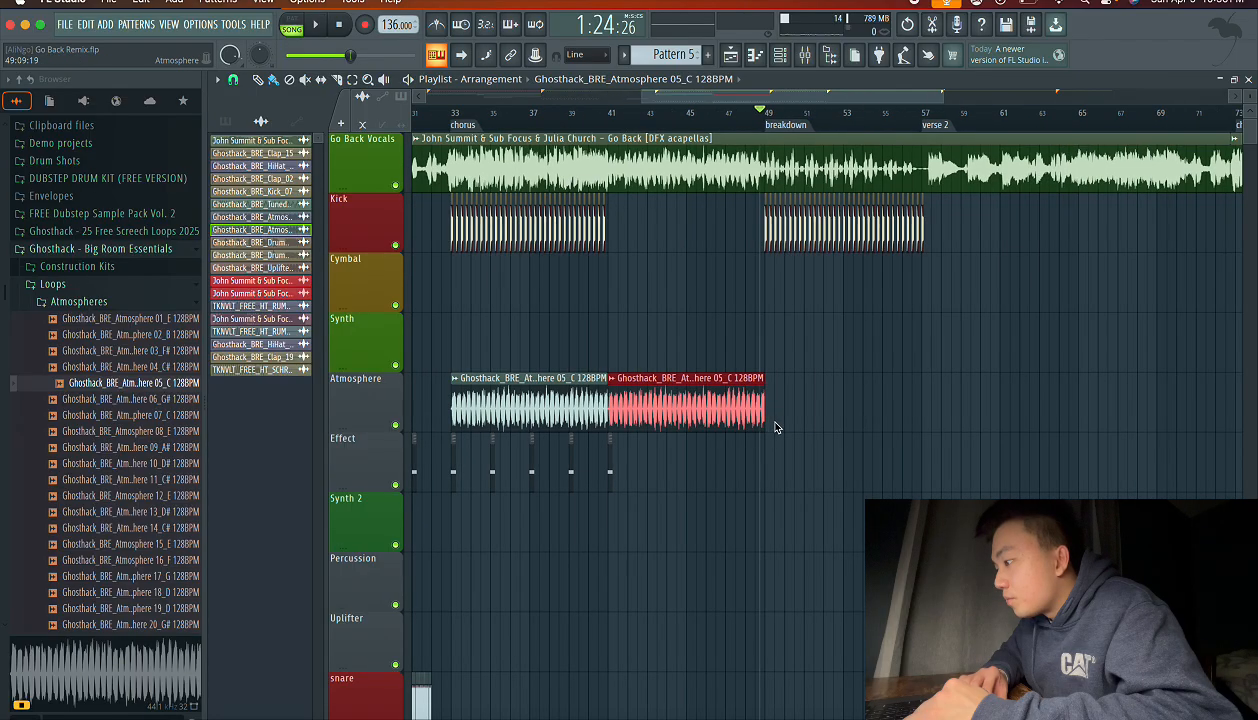
{"action": "left_click", "coordinate": [771, 420]}
{"action": "scroll", "coordinate": [862, 425], "scroll_direction": "right", "scroll_amount": 1}
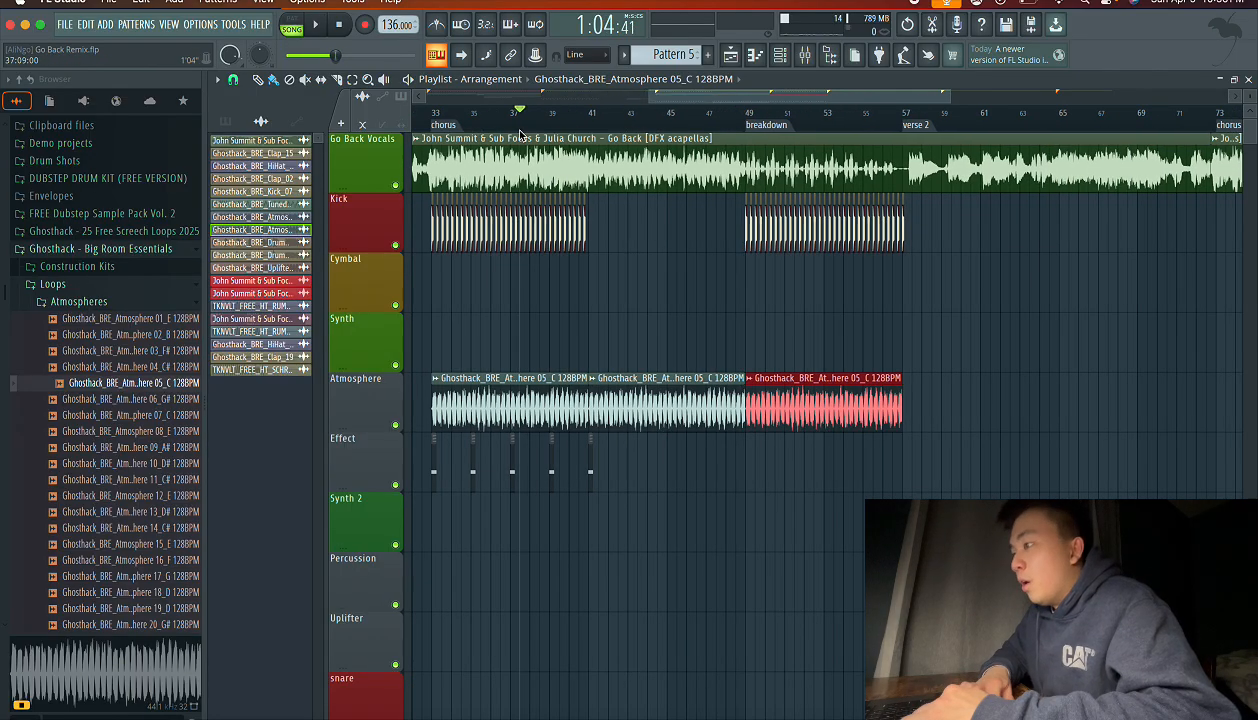
- Play back the chorus and set the channel volume of the Atmosphere 05_C loop to about 20%
{"action": "key", "text": "space"}
{"action": "scroll", "coordinate": [533, 305], "scroll_direction": "down", "scroll_amount": 2}
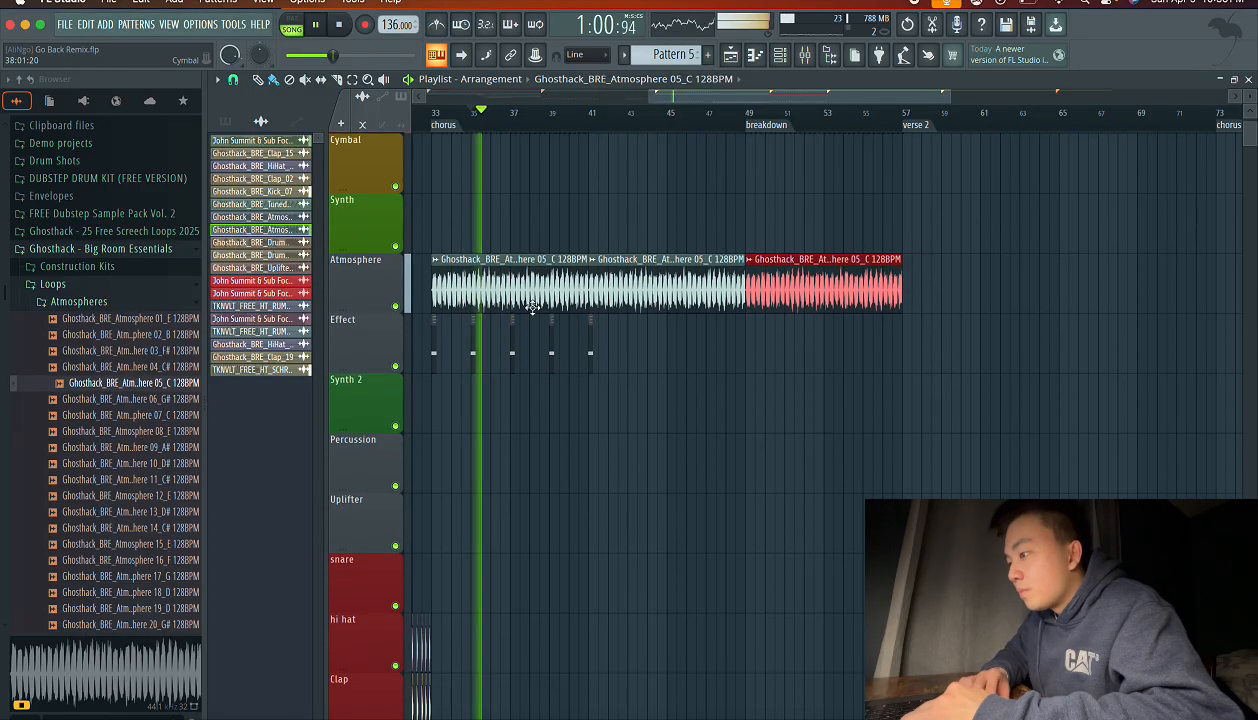
{"action": "double_click", "coordinate": [581, 285]}
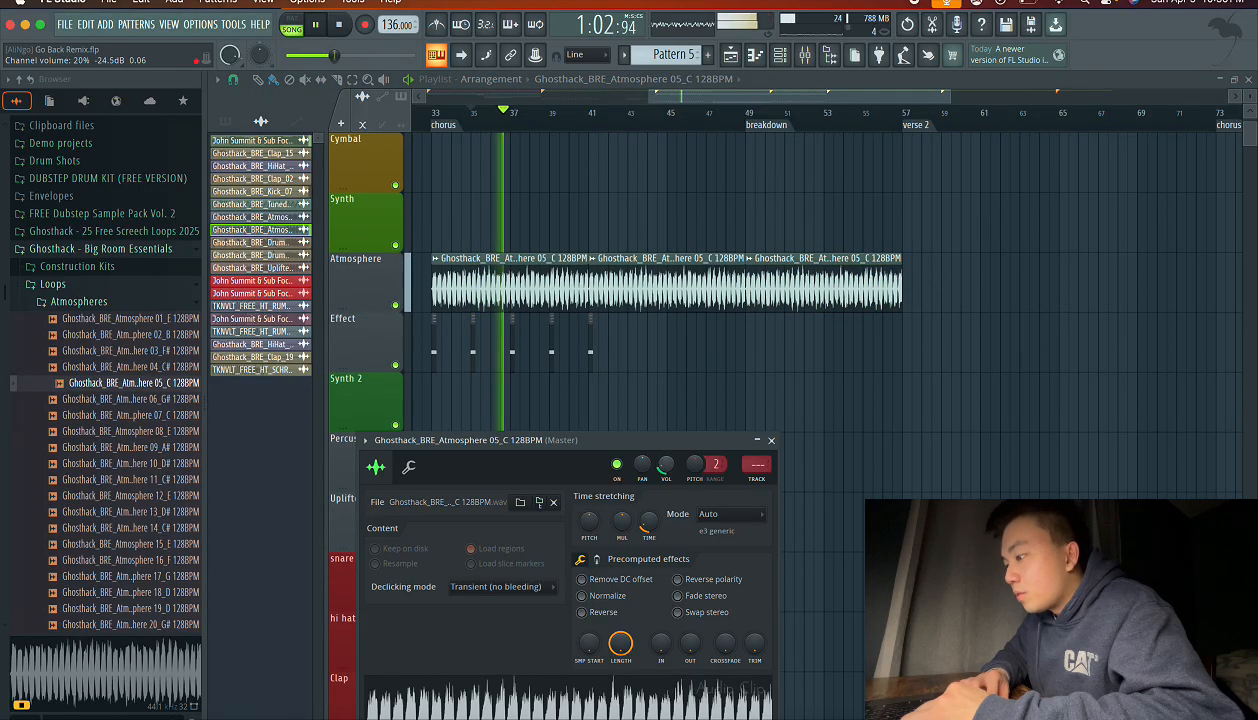
{"action": "left_click", "coordinate": [773, 442]}
- Listen through the chorus while checking the atmosphere loops against the other tracks
{"action": "scroll", "coordinate": [528, 357], "scroll_direction": "down", "scroll_amount": 4}
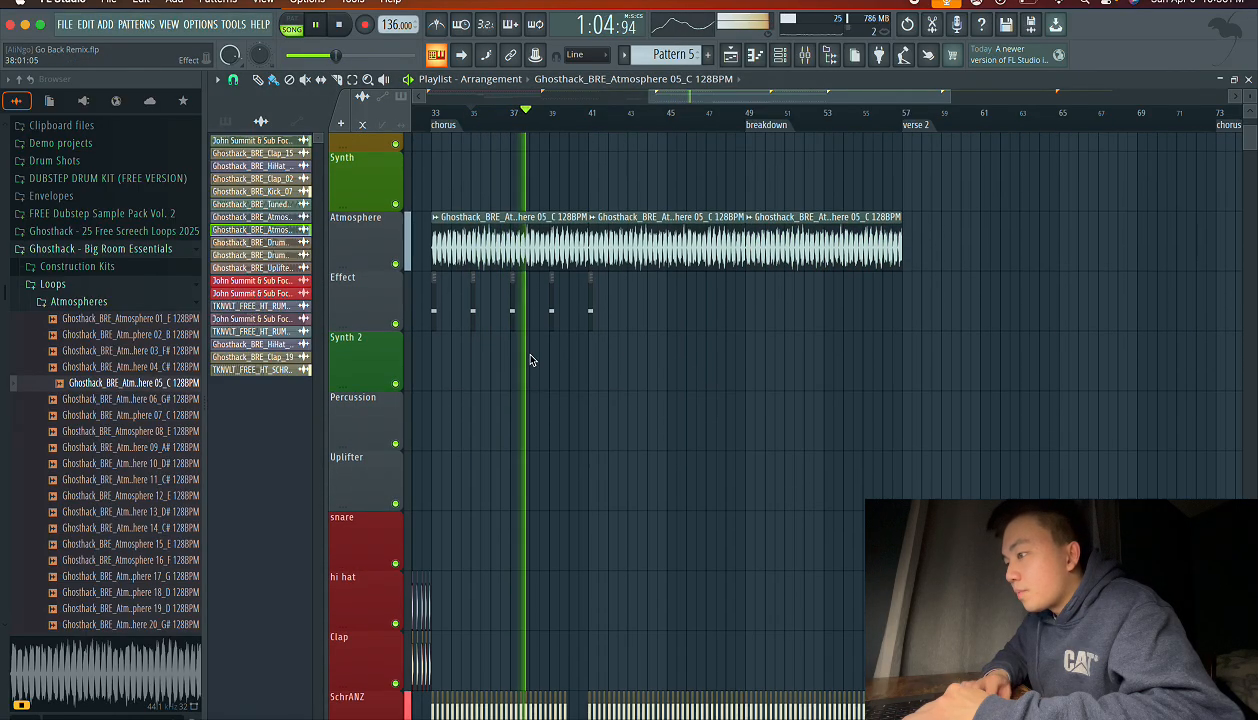
{"action": "scroll", "coordinate": [532, 360], "scroll_direction": "up", "scroll_amount": 4}
{"action": "scroll", "coordinate": [531, 360], "scroll_direction": "up", "scroll_amount": 2}
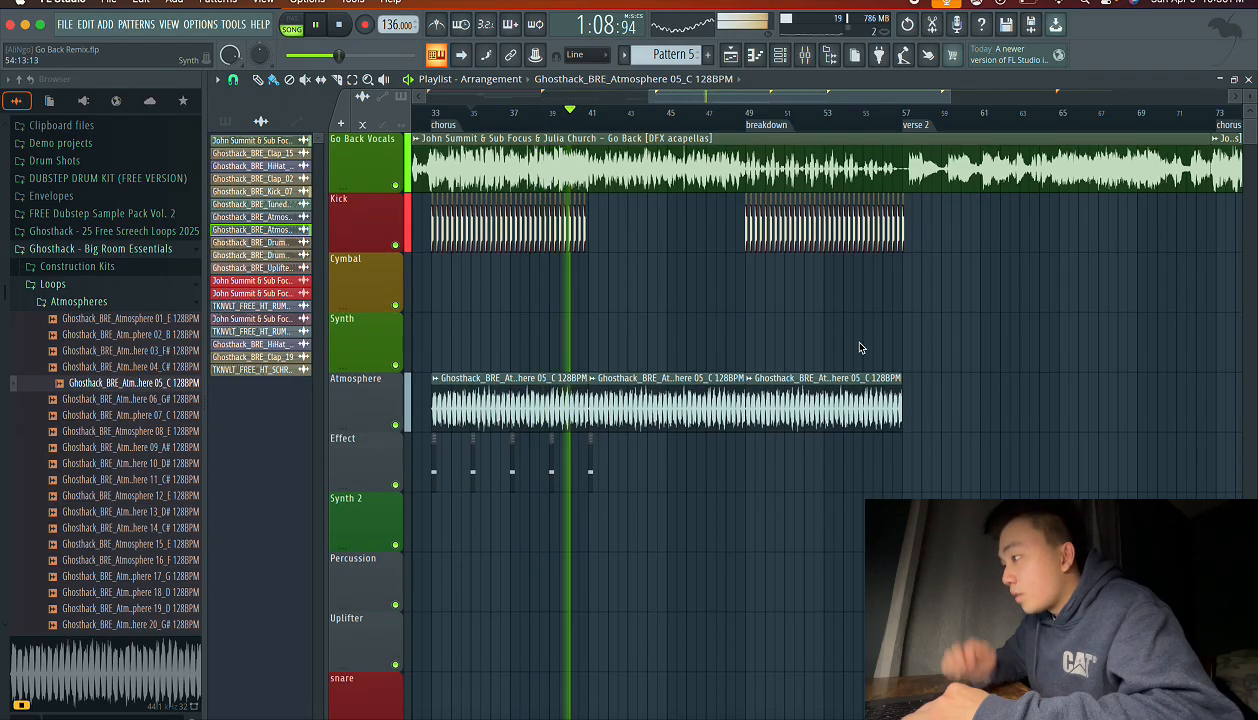
{"action": "scroll", "coordinate": [784, 416], "scroll_direction": "down", "scroll_amount": 6}
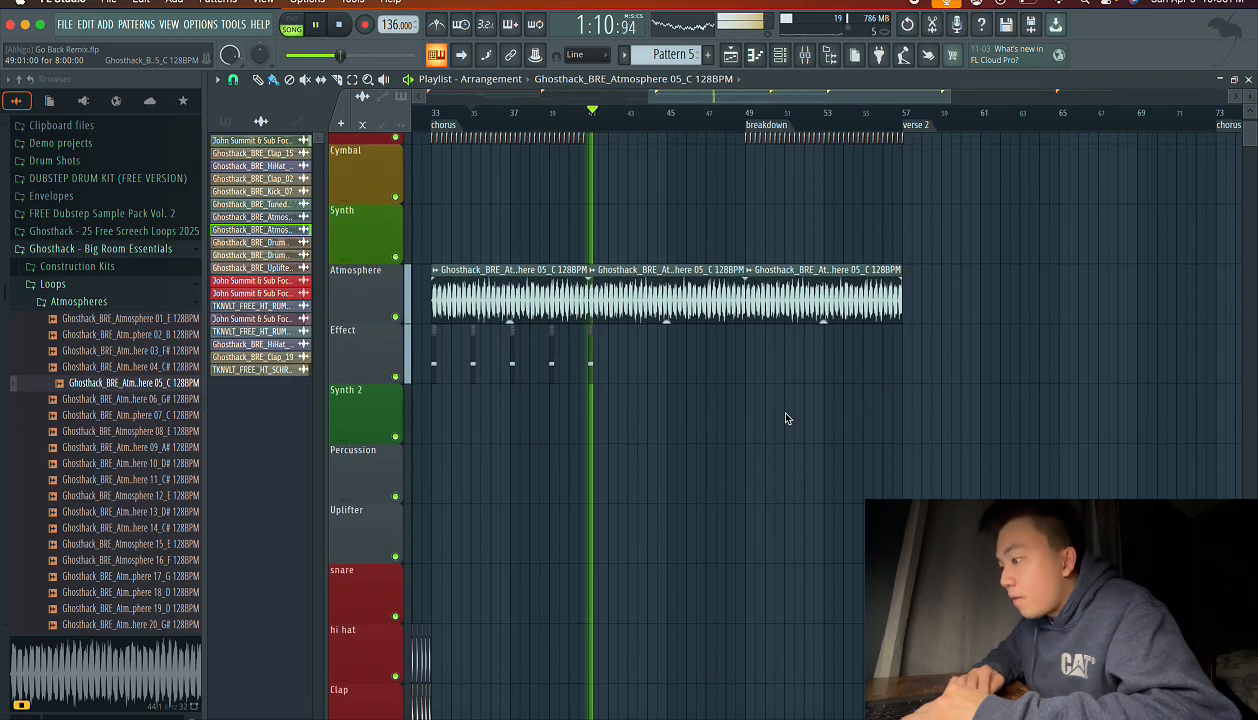
{"action": "scroll", "coordinate": [786, 418], "scroll_direction": "up", "scroll_amount": 3}
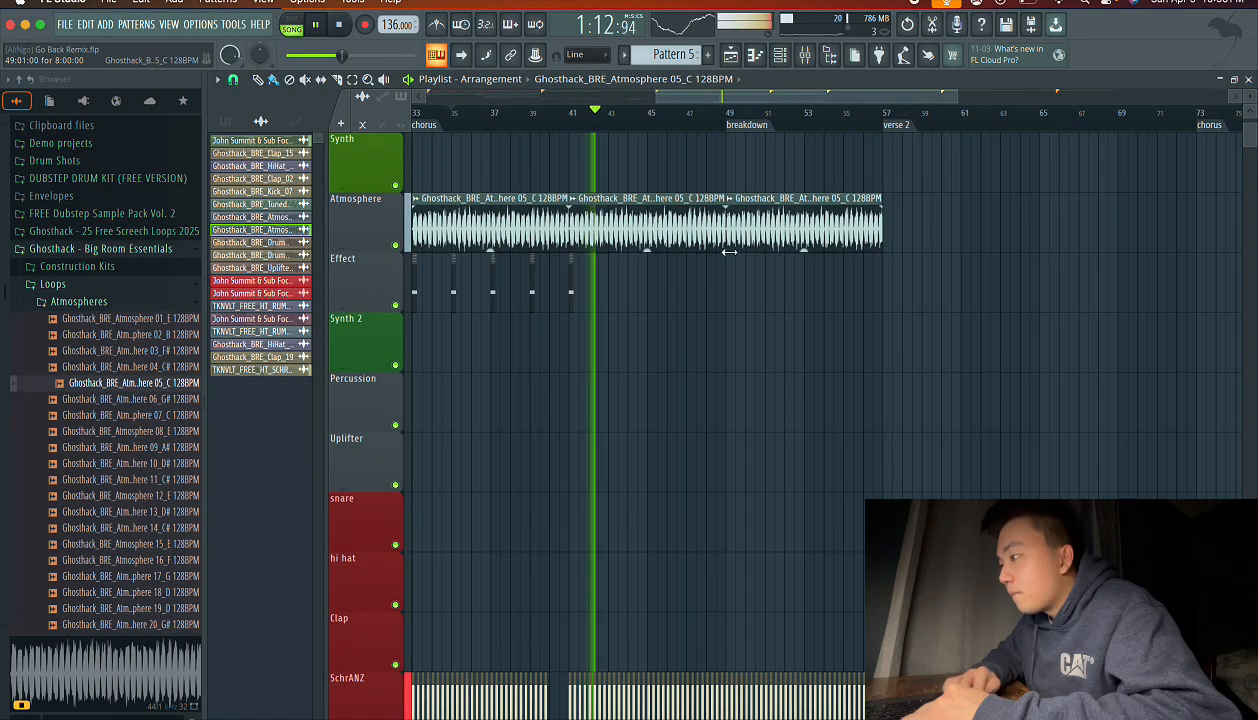
{"action": "scroll", "coordinate": [786, 418], "scroll_direction": "up", "scroll_amount": 4}
- Dismiss the CoreAudio device error and resume playback in the breakdown
{"action": "left_click", "coordinate": [1028, 2]}
{"action": "left_click", "coordinate": [1028, 2]}
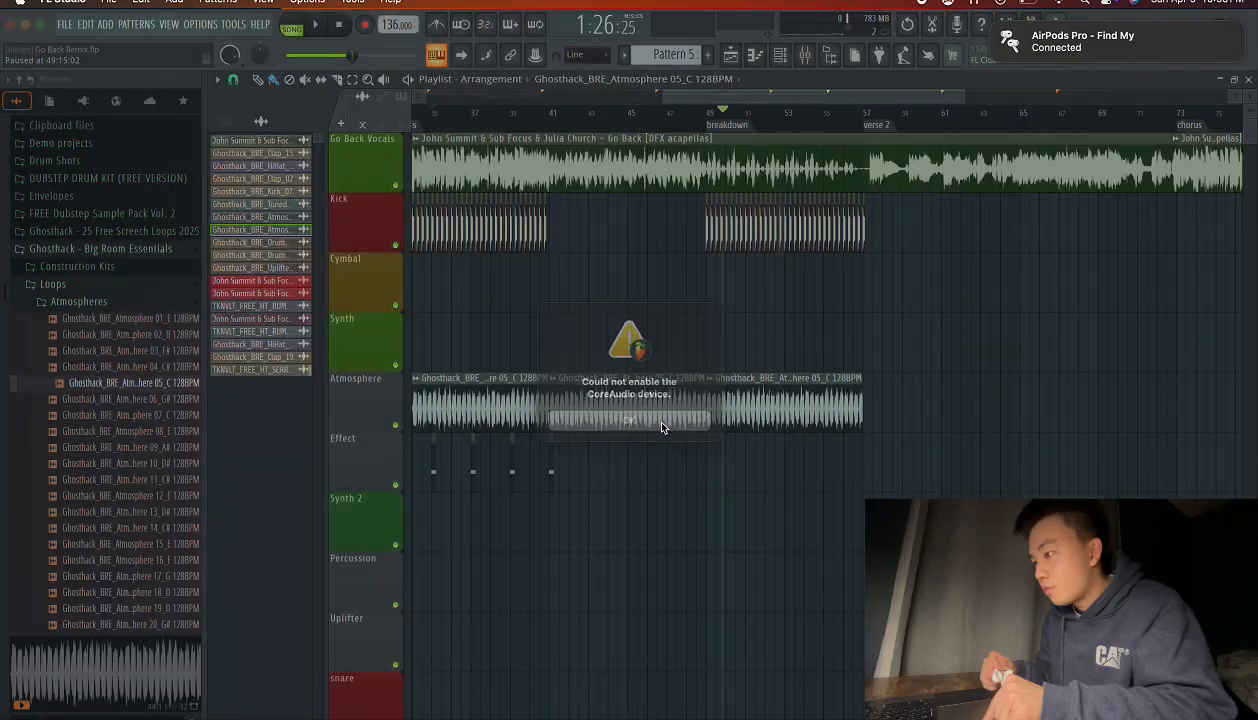
{"action": "left_click", "coordinate": [658, 424]}
{"action": "key", "text": "space"}
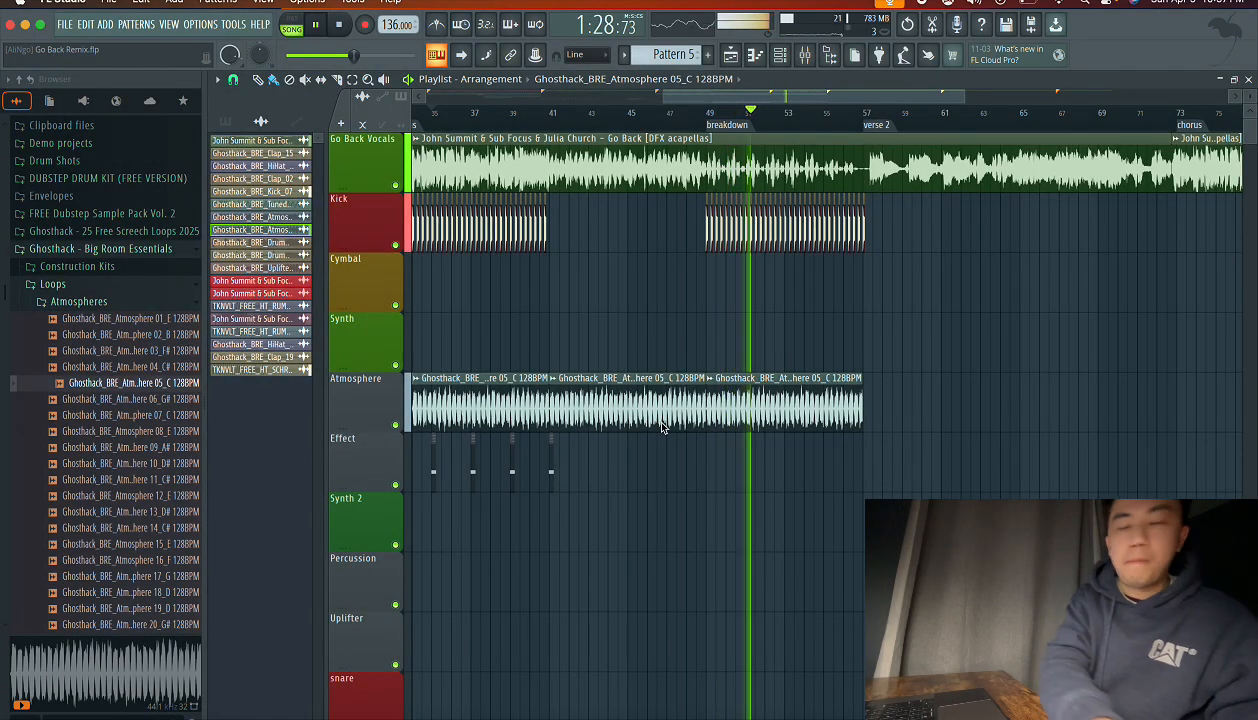
- Remove the kicks from bar 53 up to verse 2 on the Kick track and stop playback
{"action": "scroll", "coordinate": [826, 348], "scroll_direction": "up", "scroll_amount": 3}
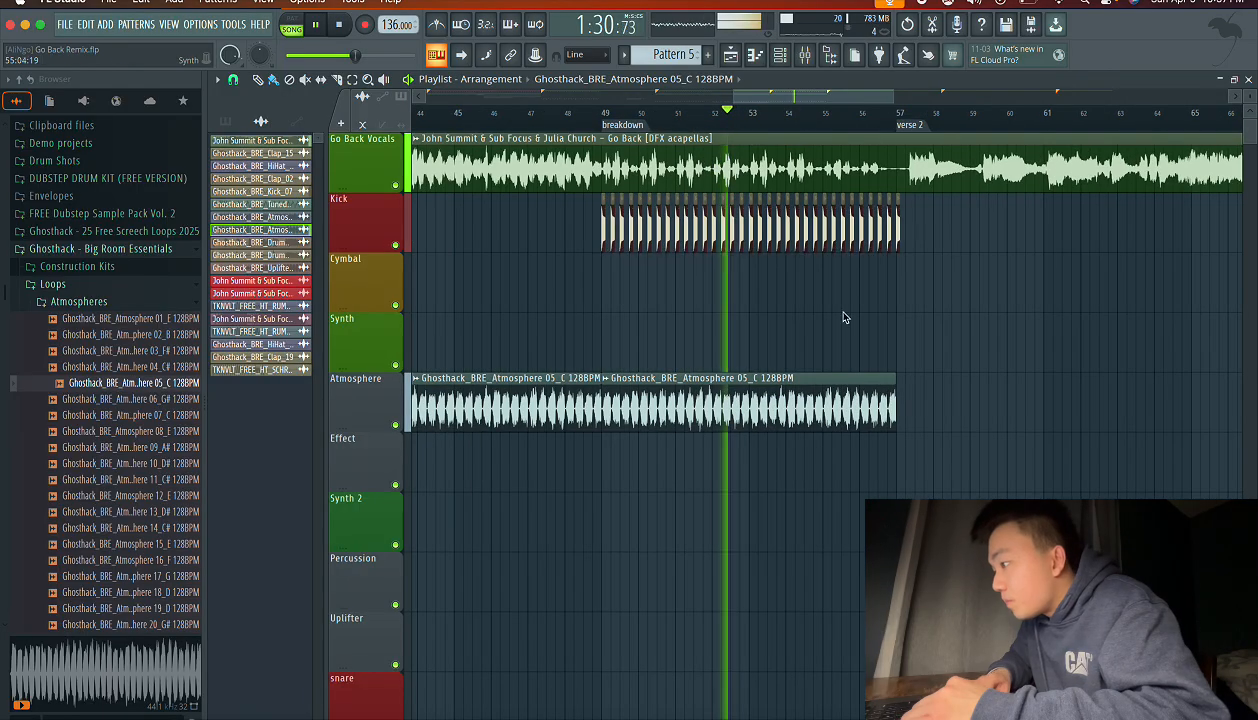
{"action": "left_click_drag", "start_coordinate": [893, 239], "coordinate": [758, 235]}
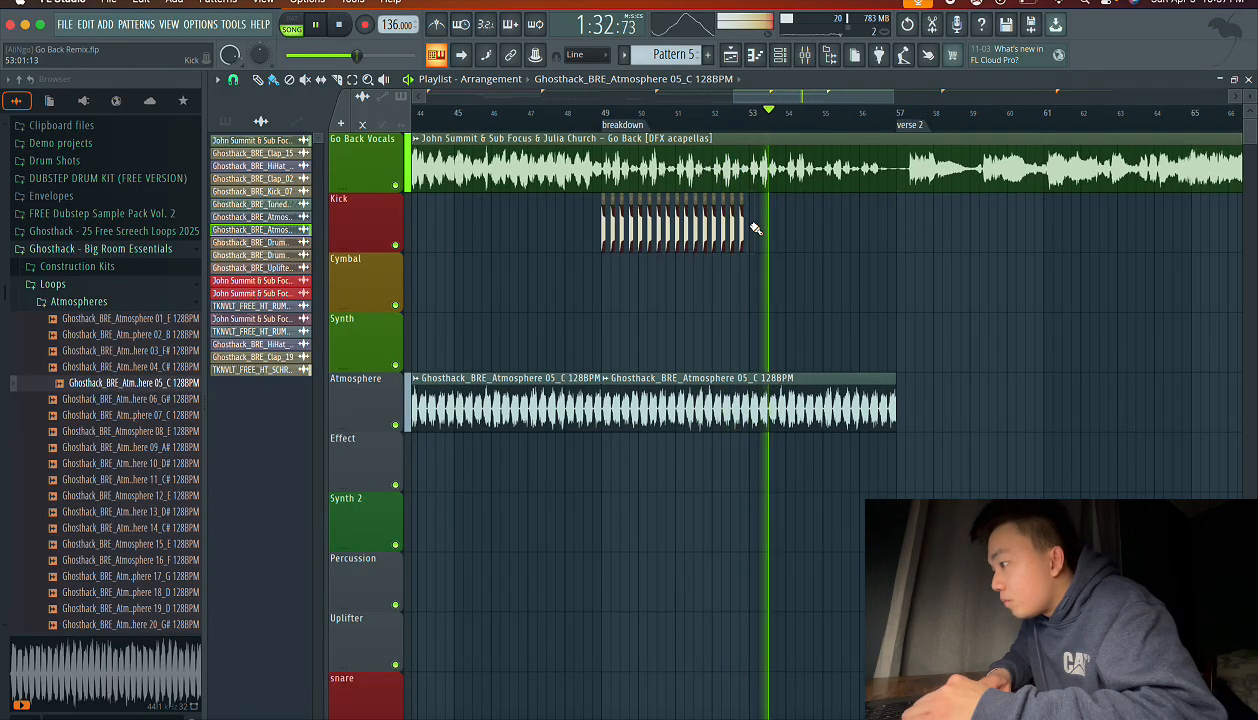
{"action": "scroll", "coordinate": [750, 346], "scroll_direction": "down", "scroll_amount": 5}
{"action": "key", "text": "space"}
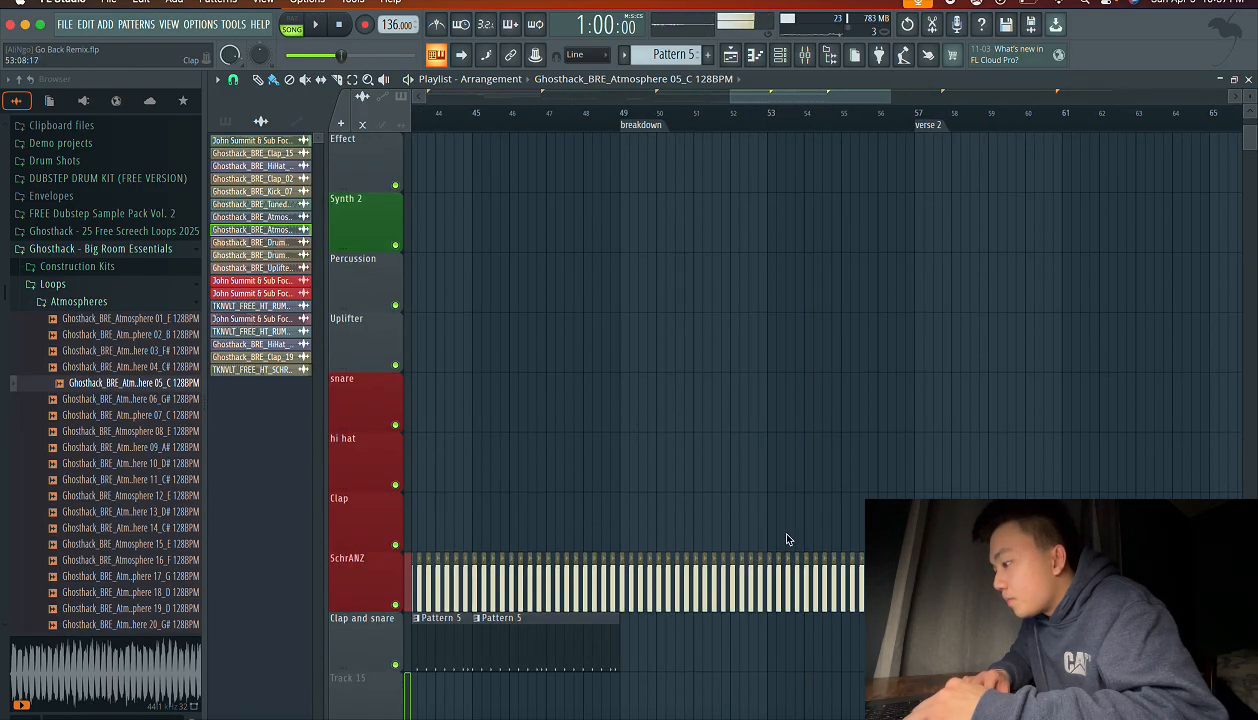
- Add fade-outs to the clips on the SchrANZ track from bar 53 onward
{"action": "scroll", "coordinate": [789, 577], "scroll_direction": "up", "scroll_amount": 3}
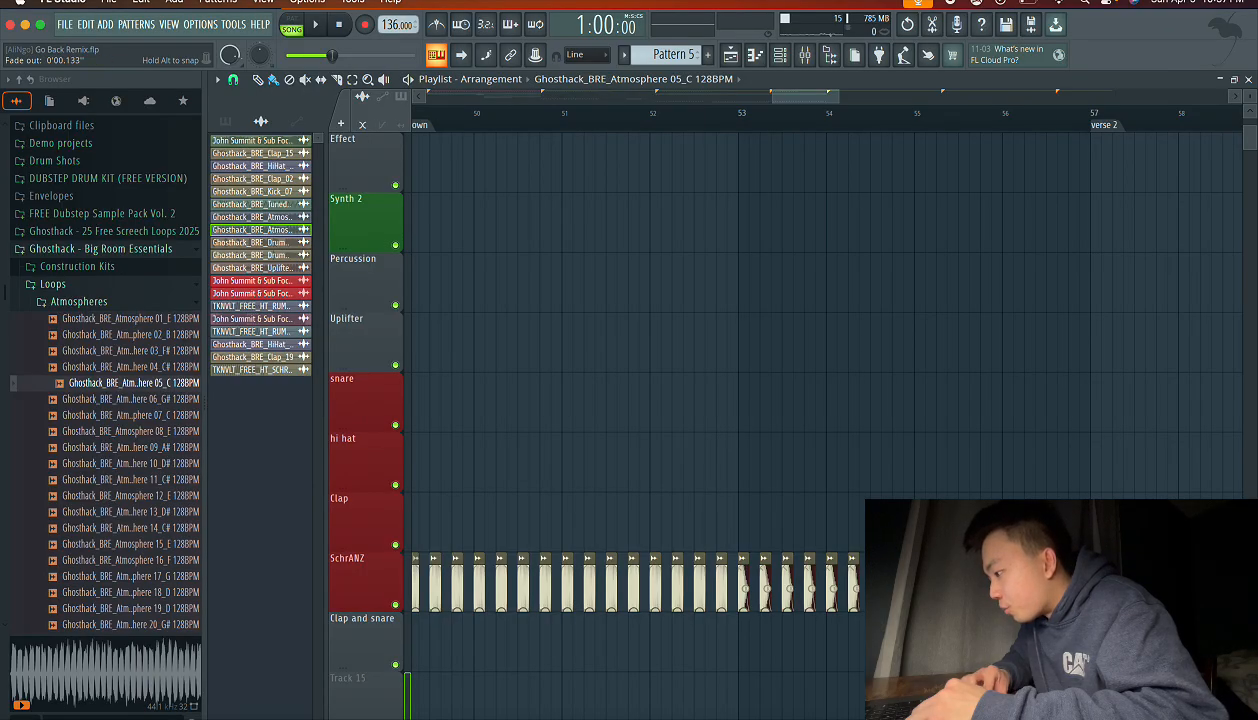
{"action": "scroll", "coordinate": [918, 327], "scroll_direction": "up", "scroll_amount": 5}
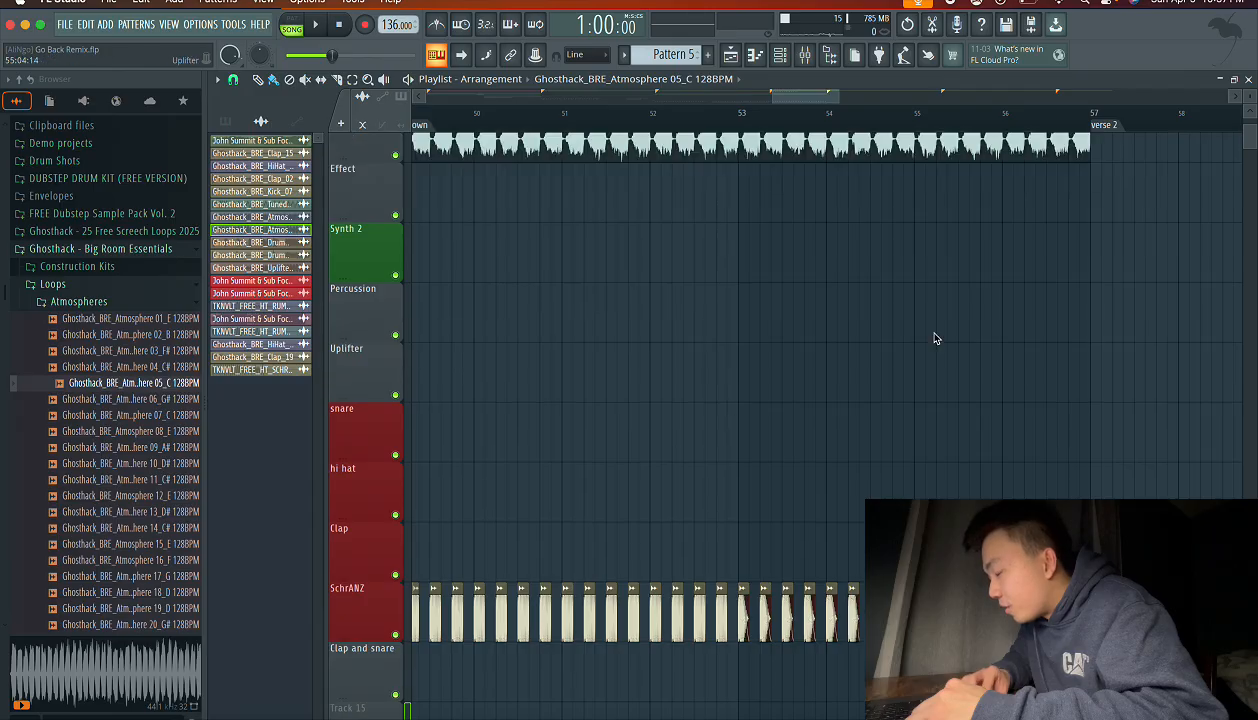
{"action": "scroll", "coordinate": [918, 327], "scroll_direction": "down", "scroll_amount": 2}
{"action": "scroll", "coordinate": [850, 246], "scroll_direction": "down", "scroll_amount": 4}
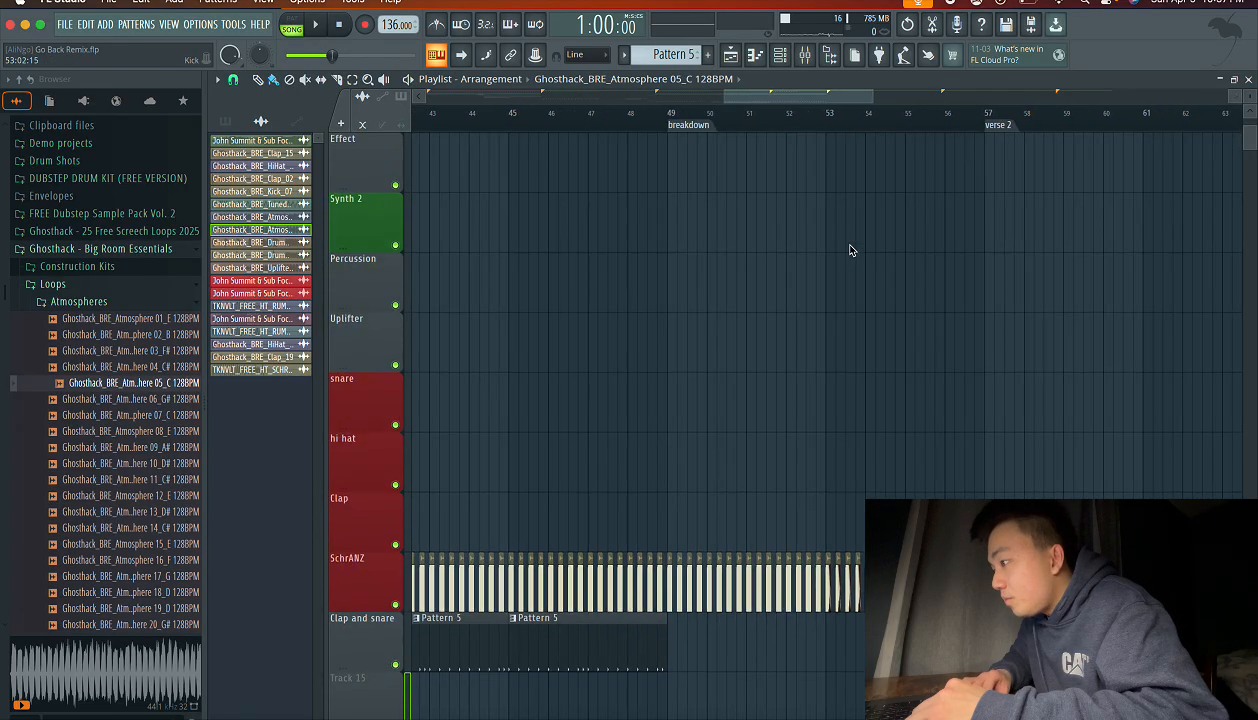
- Play back from around bar 44 into the breakdown to check the kick and schranz layers
{"action": "scroll", "coordinate": [850, 246], "scroll_direction": "up", "scroll_amount": 4}
{"action": "scroll", "coordinate": [651, 299], "scroll_direction": "down", "scroll_amount": 2}
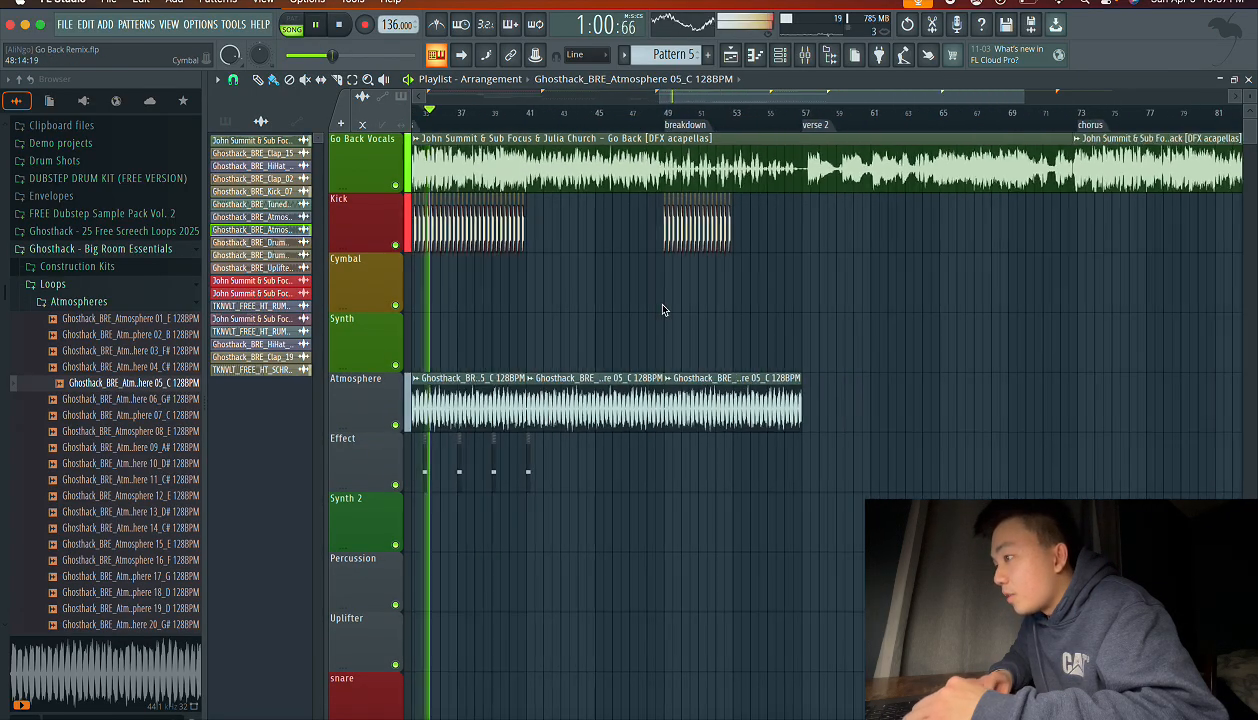
{"action": "left_click", "coordinate": [584, 128]}
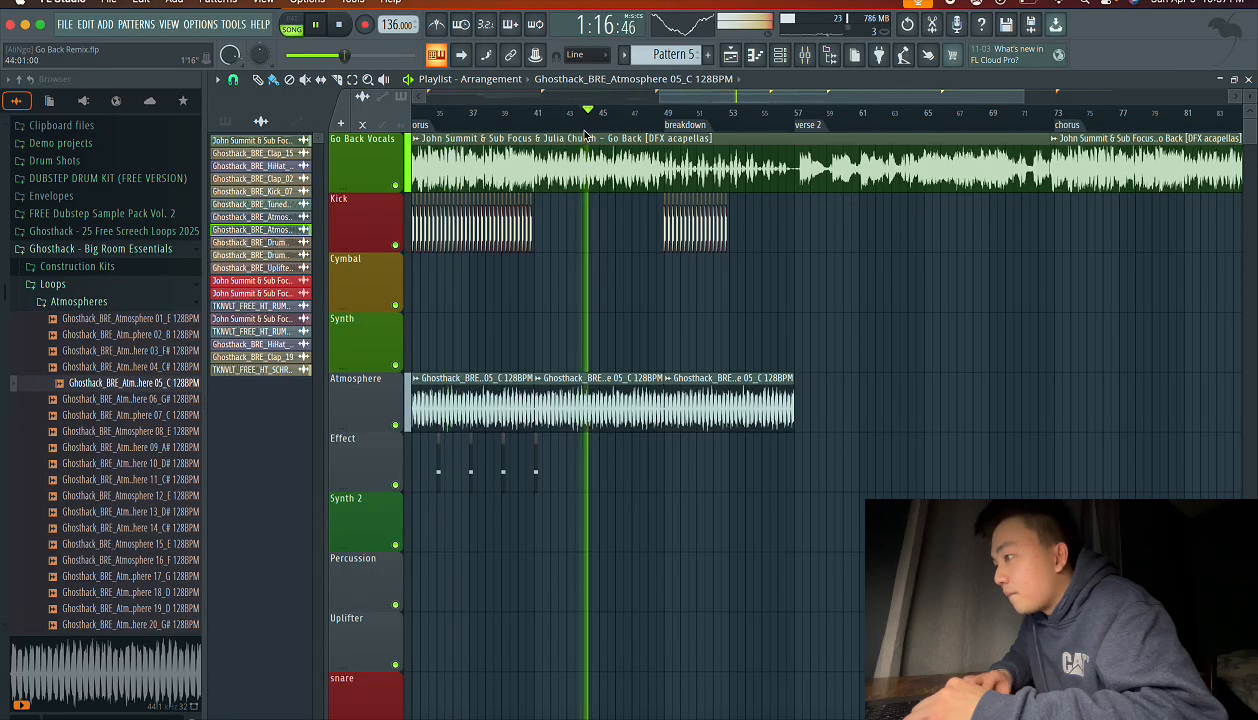
{"action": "scroll", "coordinate": [714, 327], "scroll_direction": "down", "scroll_amount": 4}
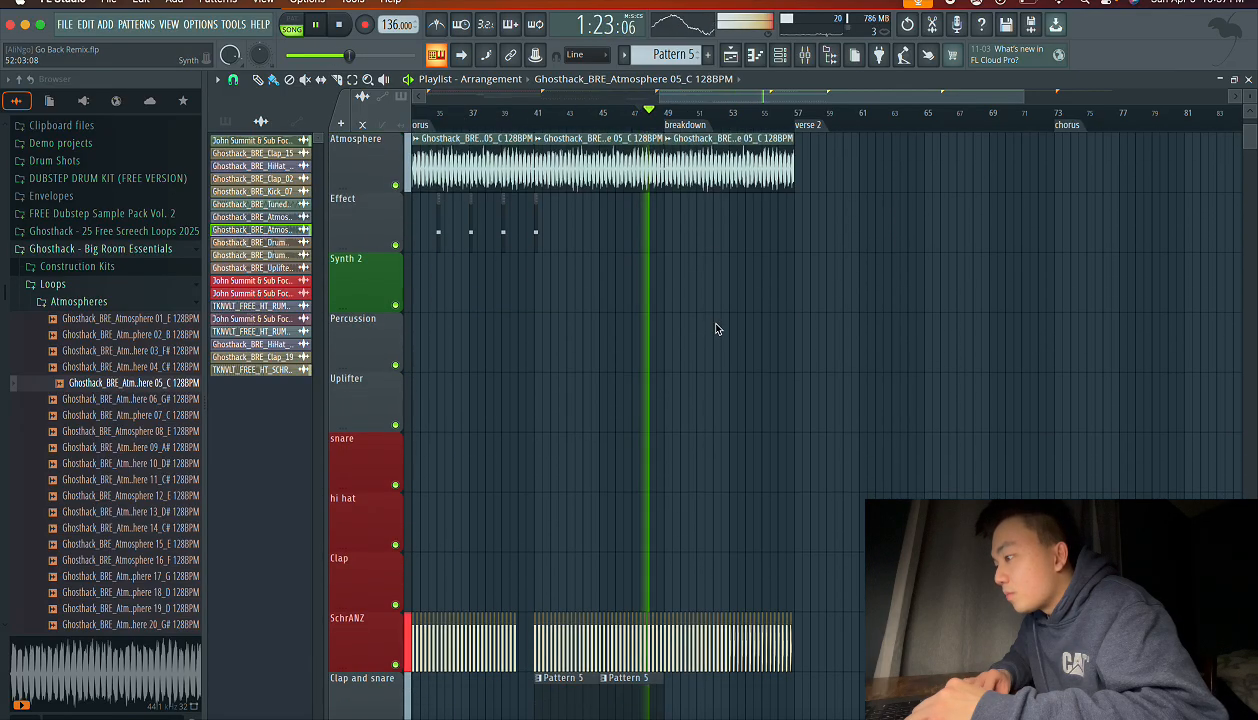
{"action": "scroll", "coordinate": [714, 327], "scroll_direction": "up", "scroll_amount": 4}
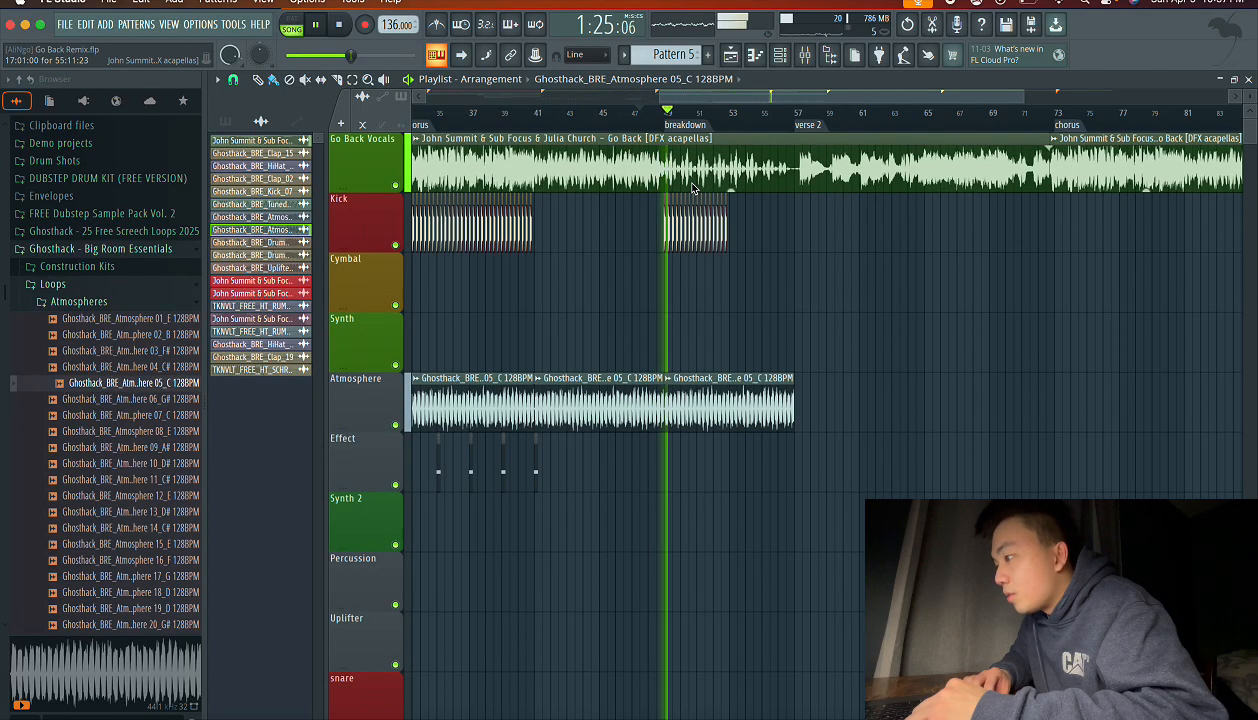
- Remove the remaining kicks between bars 49 and 53 on the Kick track and listen on through the breakdown
{"action": "left_click_drag", "start_coordinate": [709, 234], "coordinate": [662, 233]}
{"action": "scroll", "coordinate": [661, 232], "scroll_direction": "down", "scroll_amount": 4}
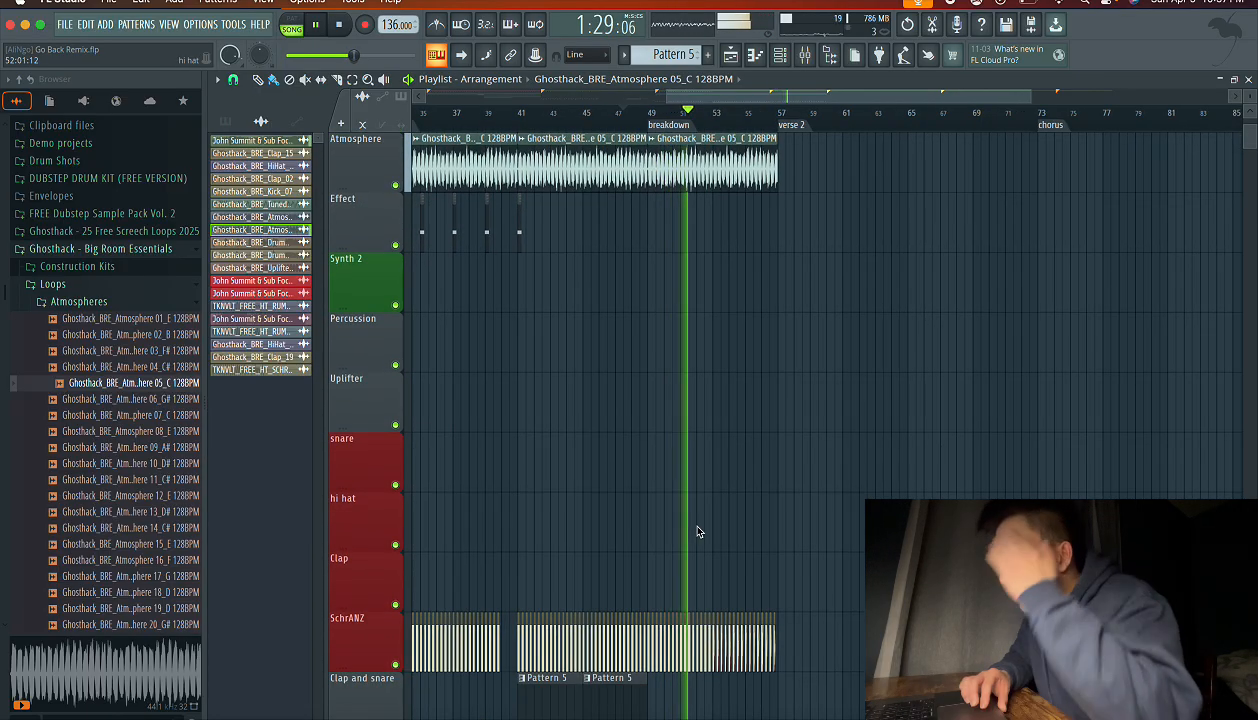
{"action": "scroll", "coordinate": [690, 530], "scroll_direction": "up", "scroll_amount": 4}
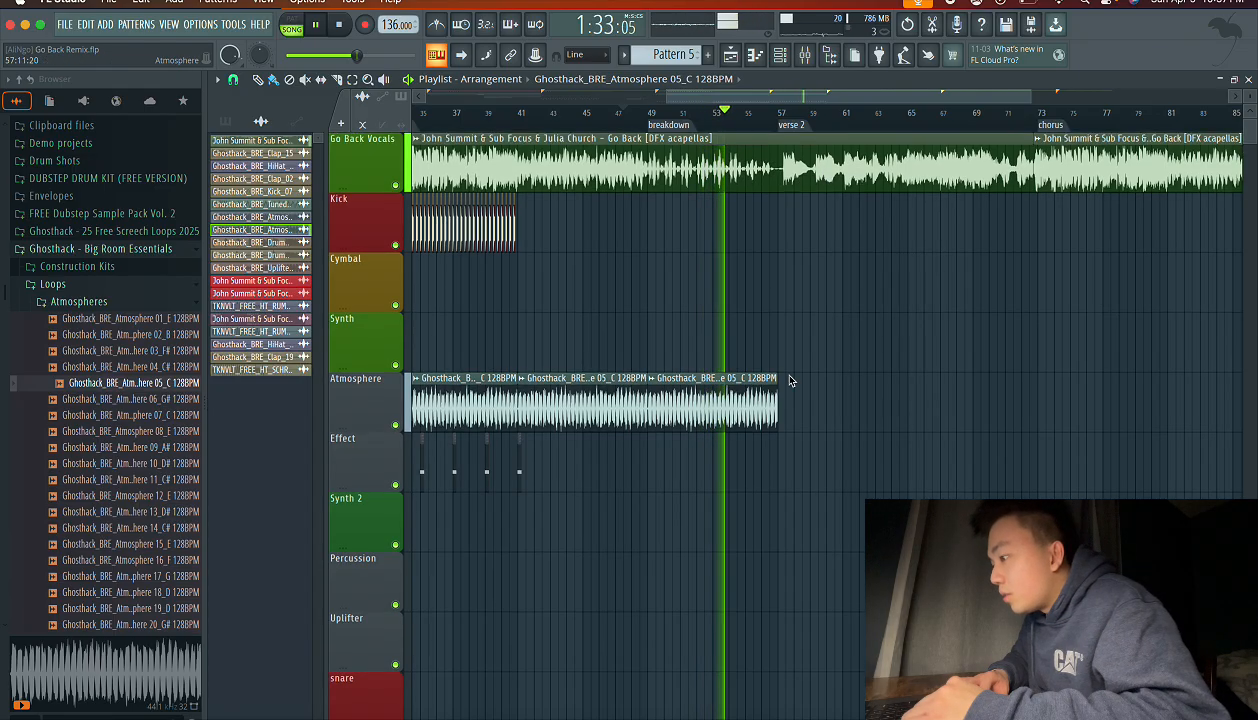
{"action": "scroll", "coordinate": [785, 375], "scroll_direction": "down", "scroll_amount": 6}
{"action": "scroll", "coordinate": [789, 380], "scroll_direction": "up", "scroll_amount": 6}
{"action": "scroll", "coordinate": [775, 420], "scroll_direction": "down", "scroll_amount": 9}
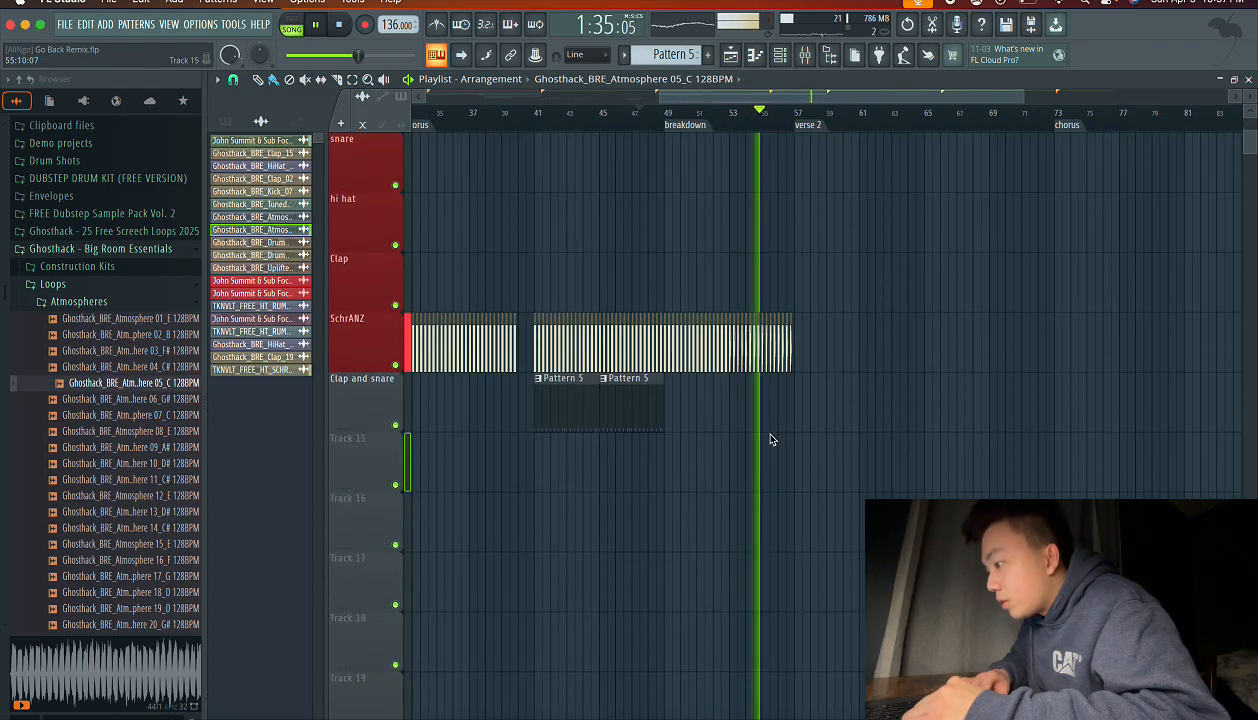
- Listen on from the breakdown into verse 2, checking the vocal, atmosphere and schranz layers across the tracks
{"action": "scroll", "coordinate": [771, 440], "scroll_direction": "up", "scroll_amount": 4}
{"action": "scroll", "coordinate": [742, 395], "scroll_direction": "up", "scroll_amount": 9}
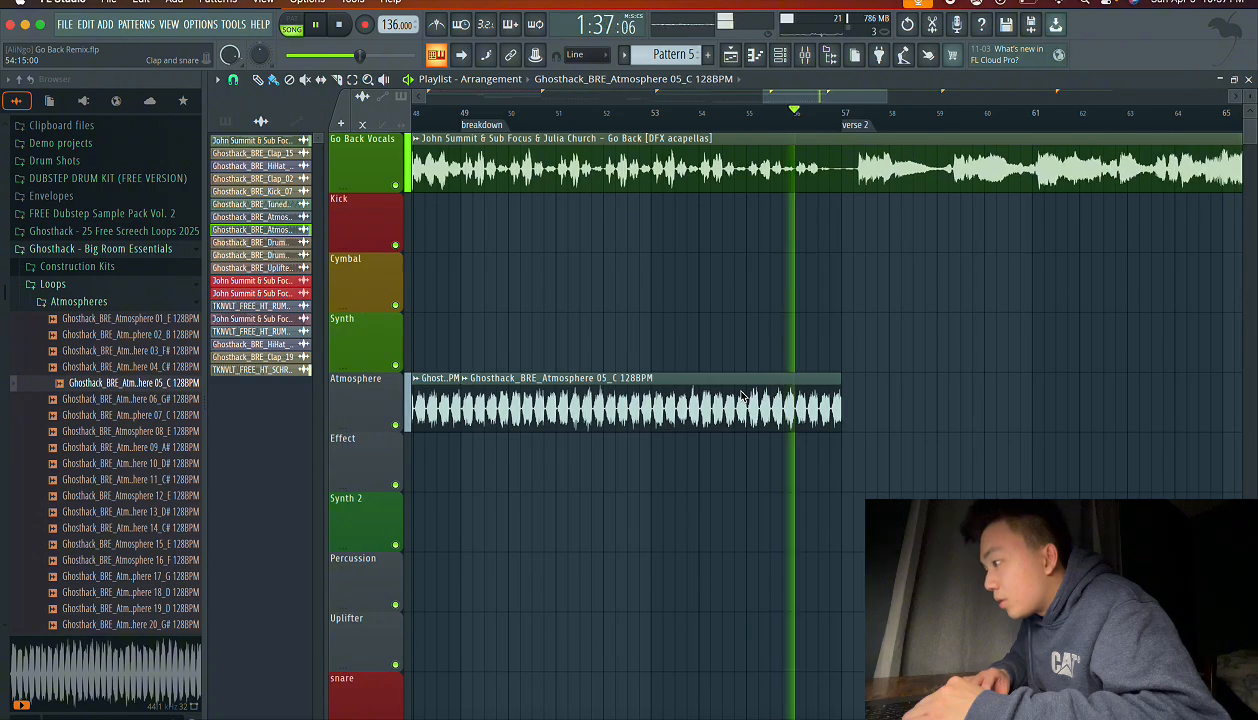
{"action": "scroll", "coordinate": [742, 398], "scroll_direction": "right", "scroll_amount": 1}
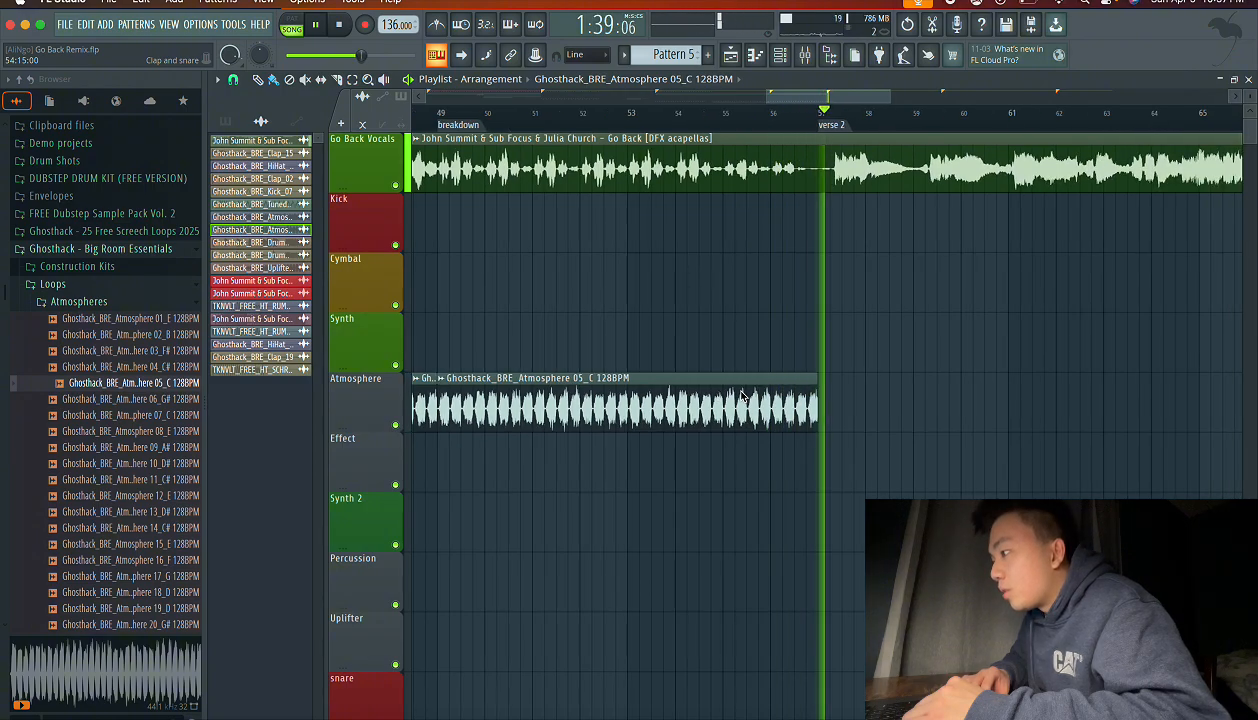
{"action": "scroll", "coordinate": [742, 396], "scroll_direction": "down", "scroll_amount": 4}
{"action": "scroll", "coordinate": [740, 391], "scroll_direction": "down", "scroll_amount": 5}
{"action": "scroll", "coordinate": [744, 393], "scroll_direction": "down", "scroll_amount": 2}
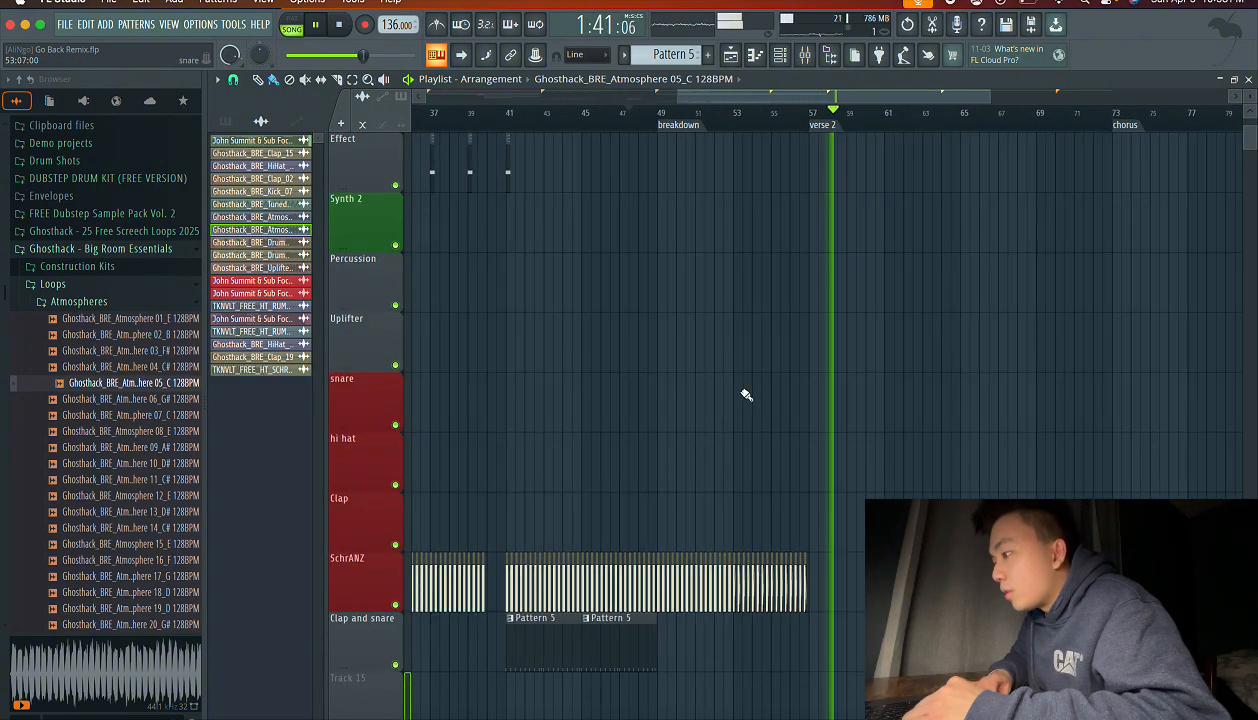
{"action": "scroll", "coordinate": [746, 396], "scroll_direction": "up", "scroll_amount": 5}
{"action": "scroll", "coordinate": [746, 396], "scroll_direction": "right", "scroll_amount": 1}
{"action": "scroll", "coordinate": [746, 396], "scroll_direction": "right", "scroll_amount": 1}
{"action": "scroll", "coordinate": [719, 326], "scroll_direction": "down", "scroll_amount": 11}
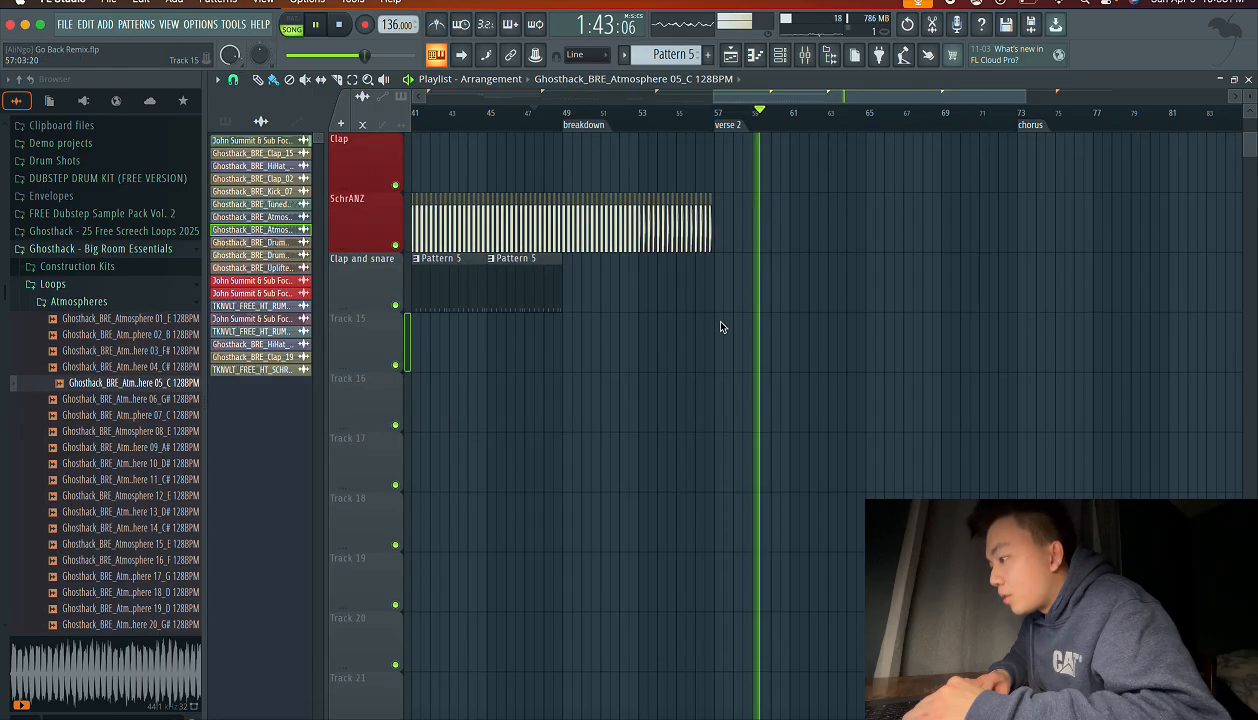
- Stop playback, repeat the faded schranz kicks from bar 57 to bar 65 on the SchrANZ track, and delete the surplus clip at the end
{"action": "scroll", "coordinate": [723, 238], "scroll_direction": "up", "scroll_amount": 3}
{"action": "key", "text": "space"}
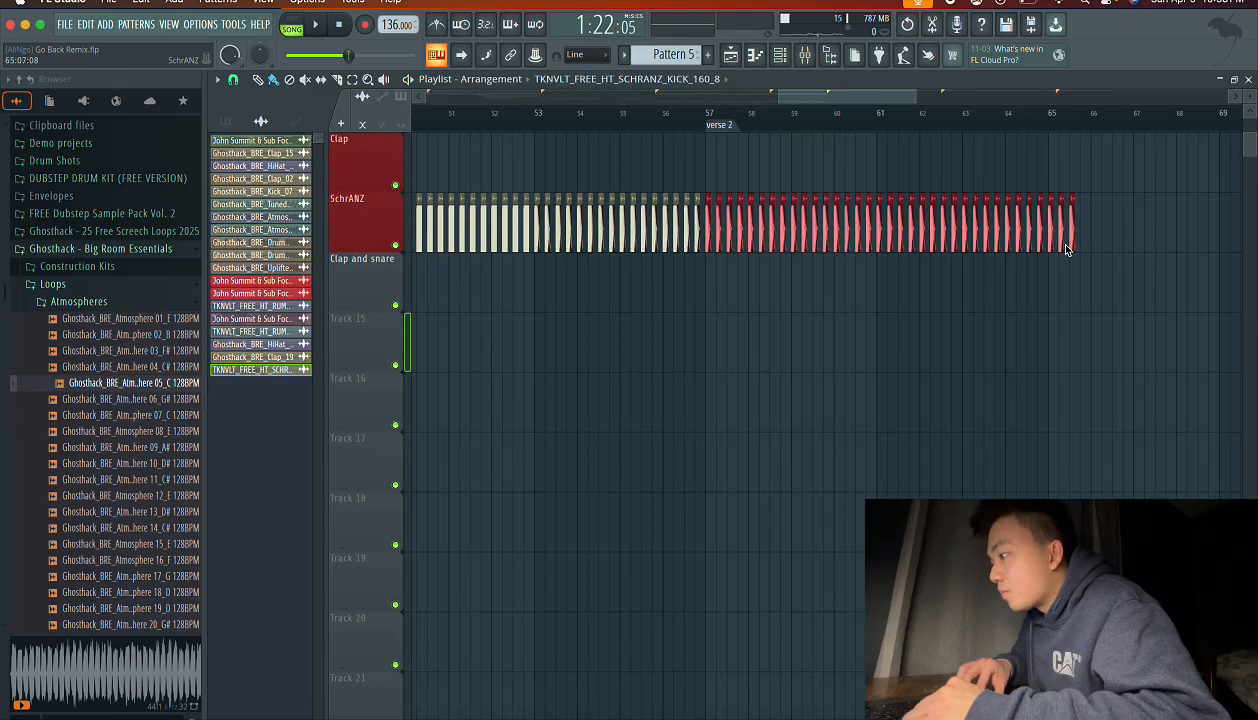
{"action": "right_click", "coordinate": [1072, 247]}
- Add two Ghosthack_BRE_Atmosphere 05_C clips on the Atmosphere track at bars 57 and 65, covering verse 2 up to the chorus
{"action": "scroll", "coordinate": [1054, 247], "scroll_direction": "up", "scroll_amount": 11}
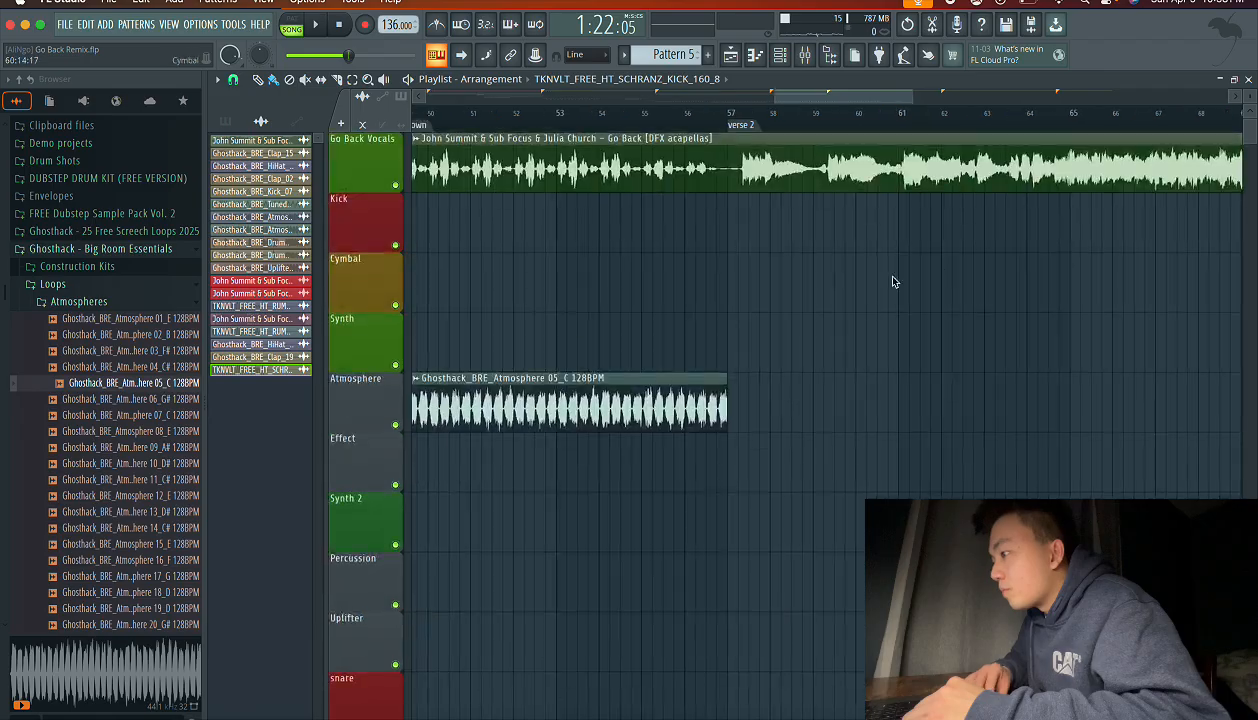
{"action": "scroll", "coordinate": [893, 281], "scroll_direction": "down", "scroll_amount": 3}
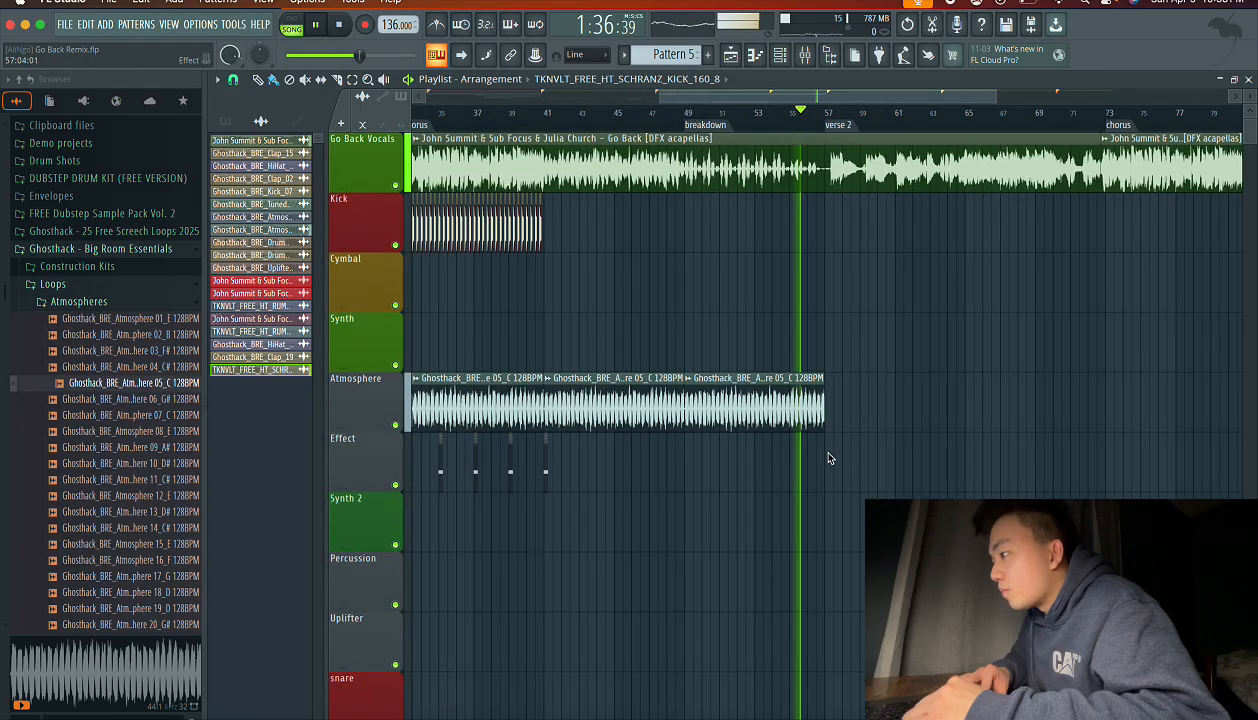
{"action": "scroll", "coordinate": [828, 458], "scroll_direction": "down", "scroll_amount": 8}
{"action": "scroll", "coordinate": [828, 458], "scroll_direction": "up", "scroll_amount": 7}
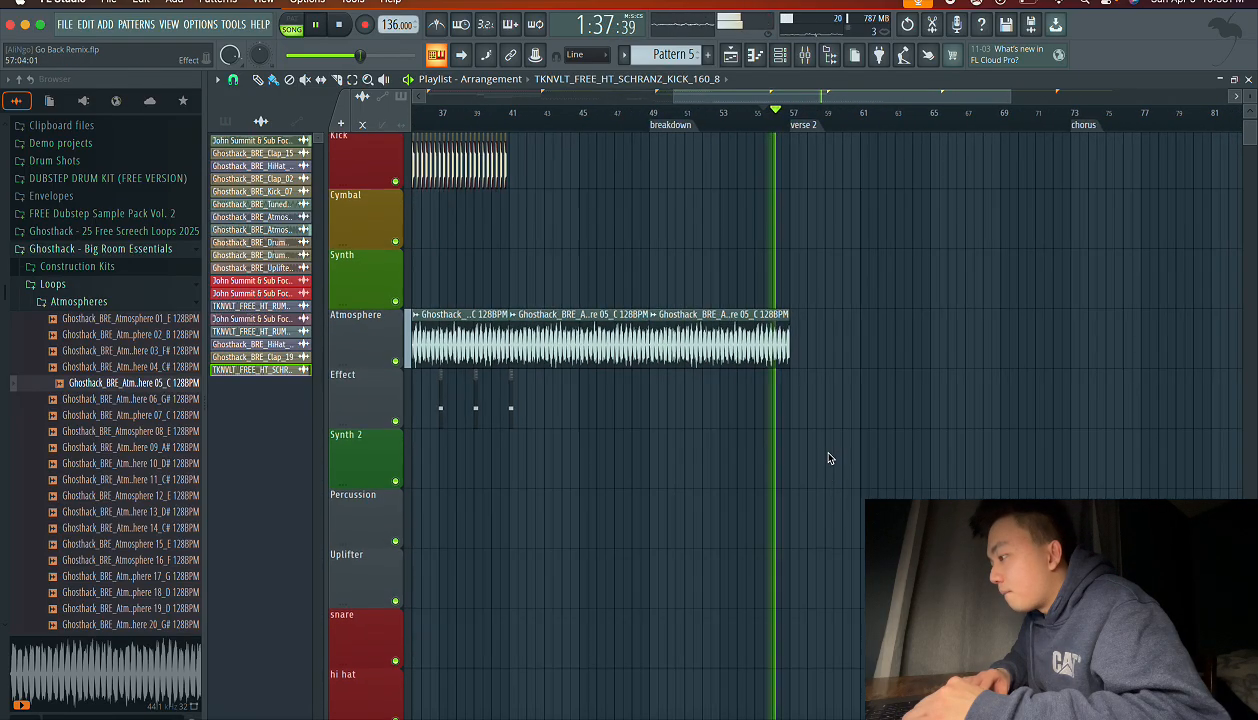
{"action": "left_click", "coordinate": [800, 345]}
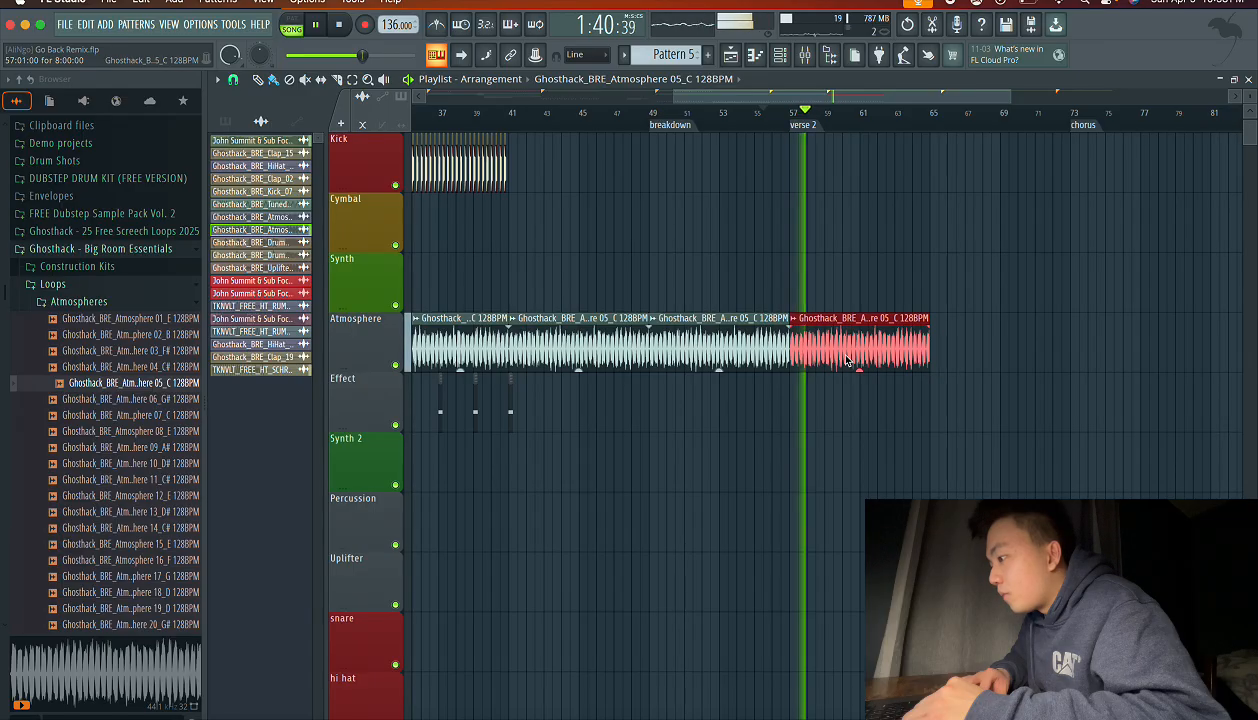
{"action": "scroll", "coordinate": [970, 340], "scroll_direction": "up", "scroll_amount": 1}
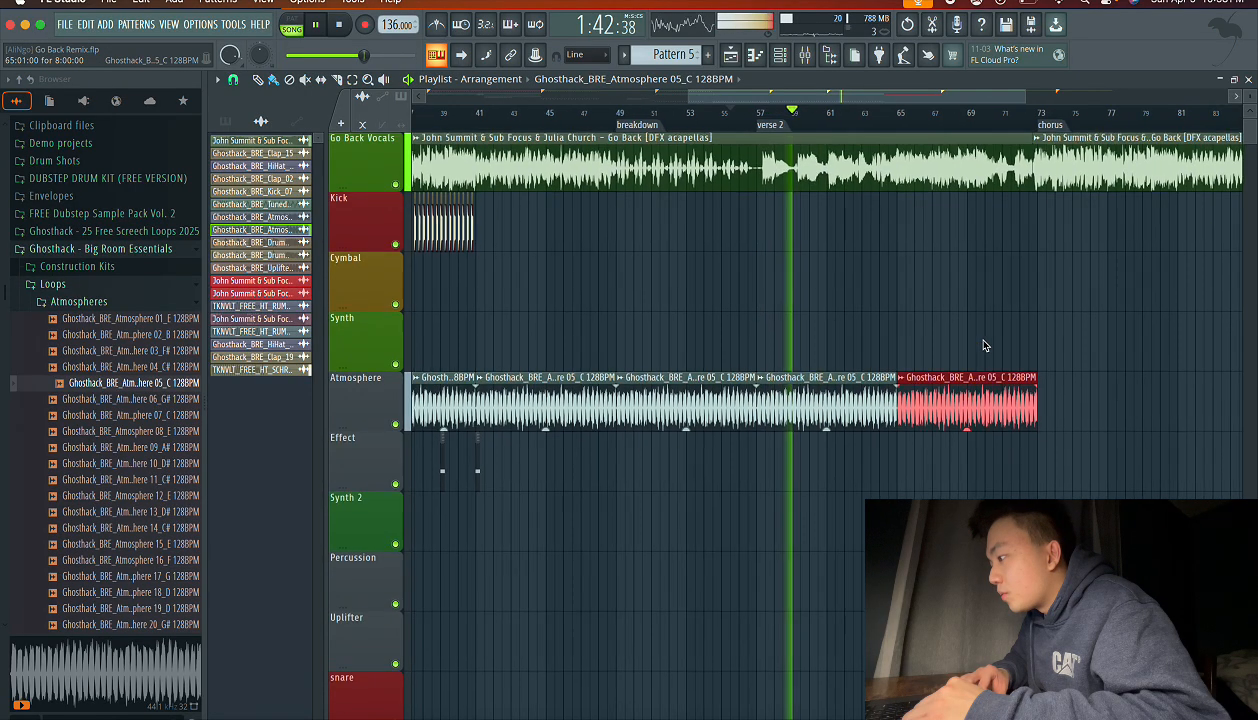
- Play through verse 2 up to the second chorus, comparing its layers with the earlier snare, hi-hat, clap and schranz parts
{"action": "scroll", "coordinate": [984, 345], "scroll_direction": "down", "scroll_amount": 7}
{"action": "scroll", "coordinate": [984, 345], "scroll_direction": "left", "scroll_amount": 1}
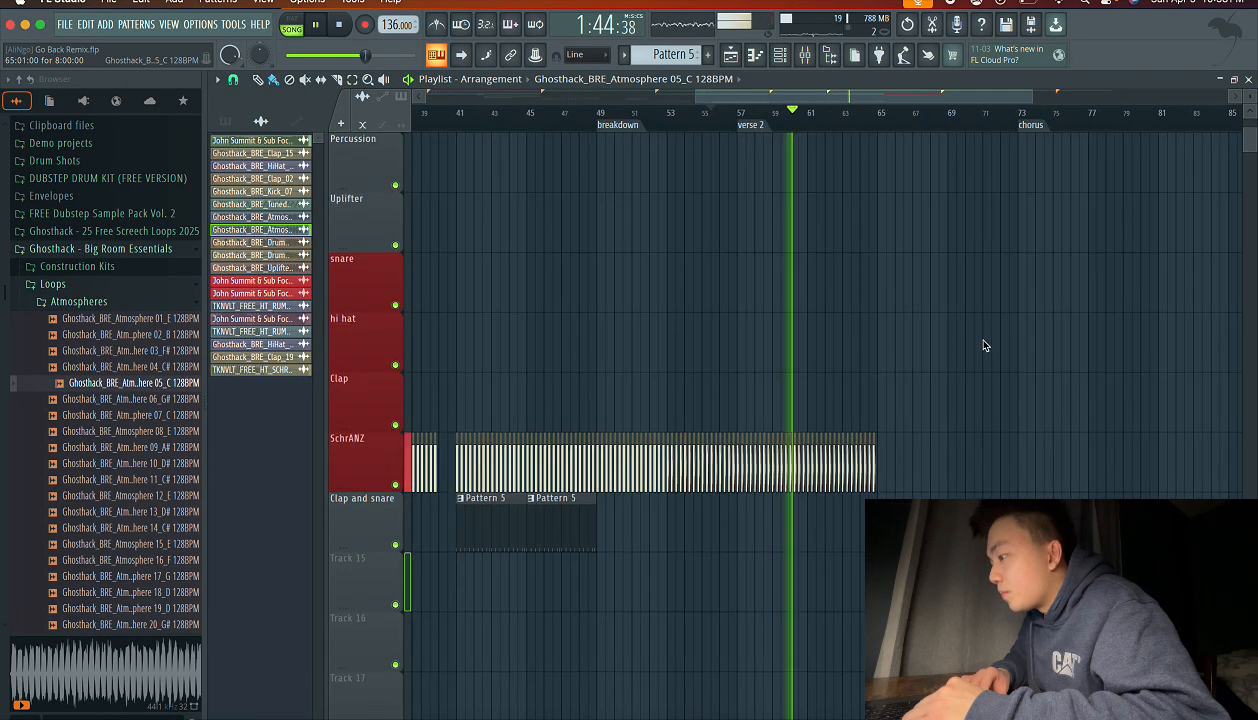
{"action": "scroll", "coordinate": [871, 410], "scroll_direction": "up", "scroll_amount": 7}
{"action": "scroll", "coordinate": [850, 425], "scroll_direction": "down", "scroll_amount": 9}
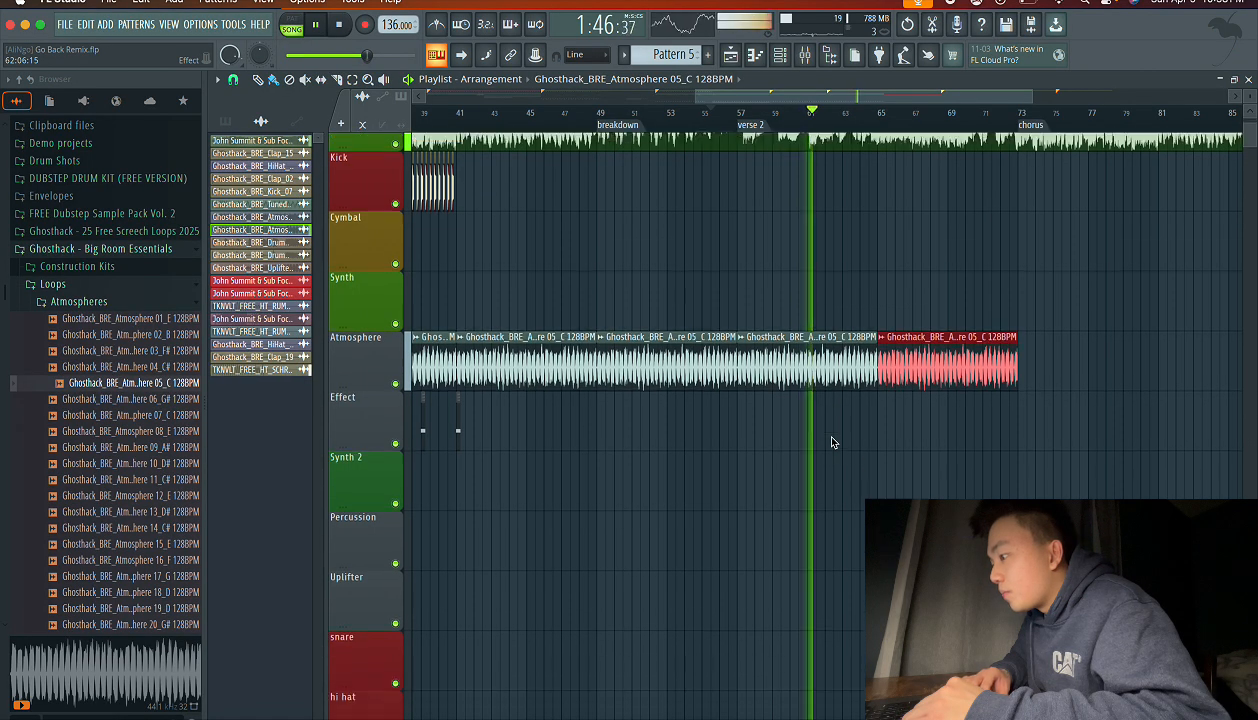
{"action": "scroll", "coordinate": [831, 442], "scroll_direction": "left", "scroll_amount": 3}
{"action": "scroll", "coordinate": [831, 442], "scroll_direction": "up", "scroll_amount": 6}
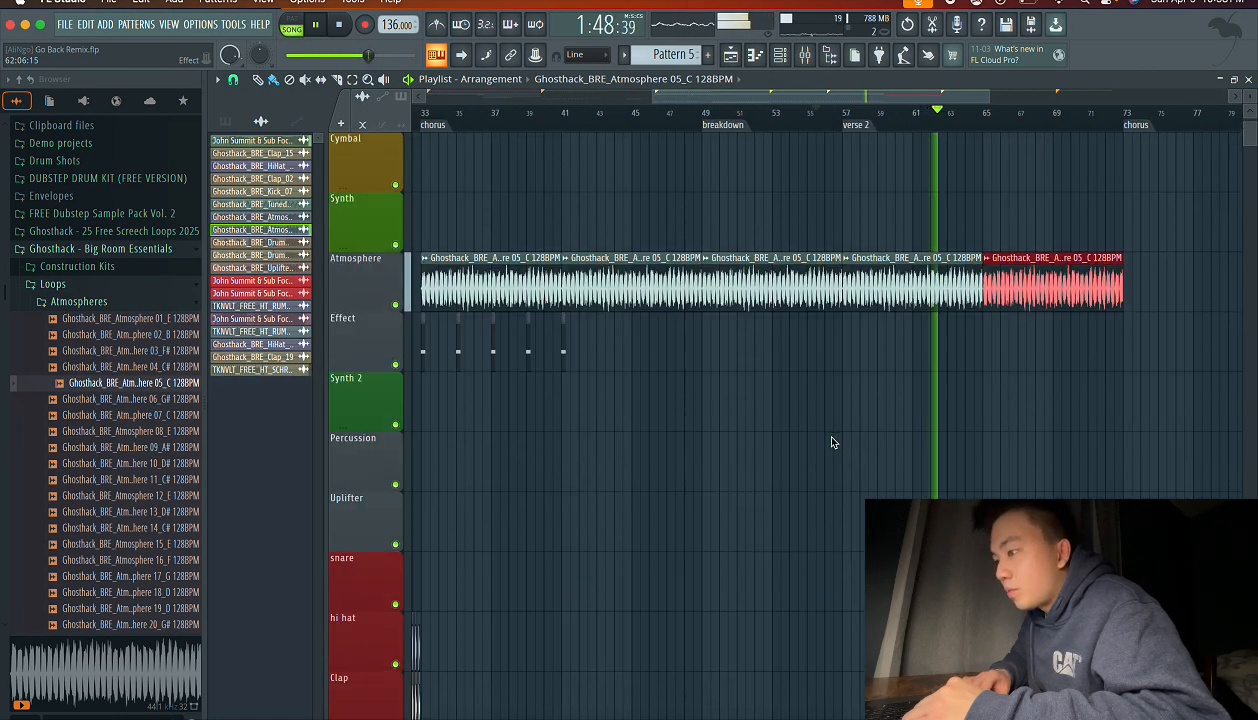
{"action": "scroll", "coordinate": [831, 442], "scroll_direction": "right", "scroll_amount": 4}
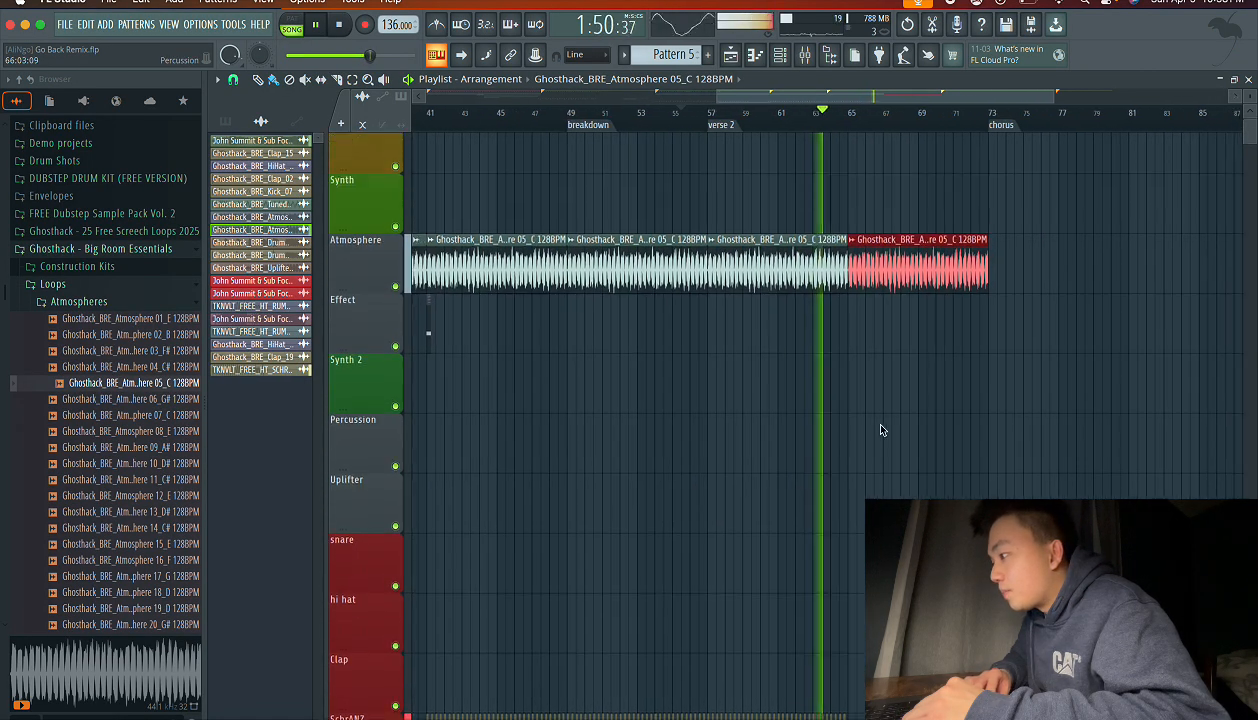
{"action": "scroll", "coordinate": [882, 430], "scroll_direction": "up", "scroll_amount": 3}
{"action": "scroll", "coordinate": [882, 430], "scroll_direction": "right", "scroll_amount": 1}
{"action": "scroll", "coordinate": [882, 430], "scroll_direction": "right", "scroll_amount": 1}
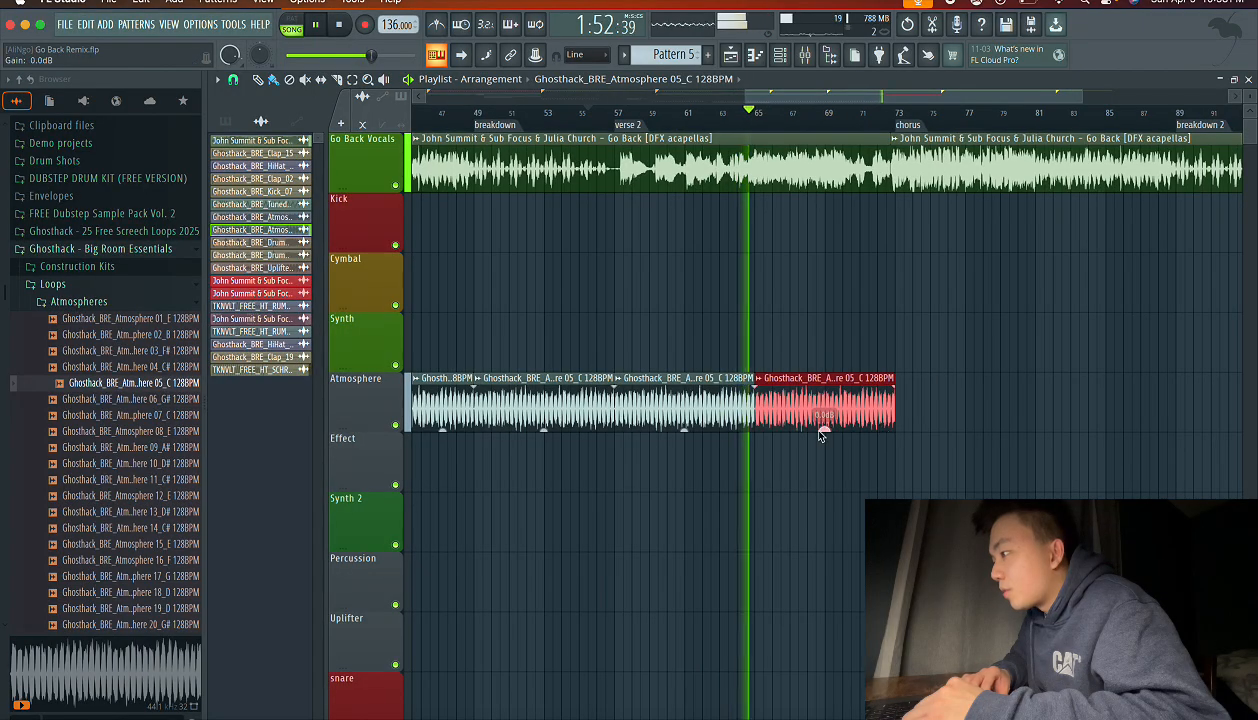
{"action": "scroll", "coordinate": [812, 423], "scroll_direction": "down", "scroll_amount": 3}
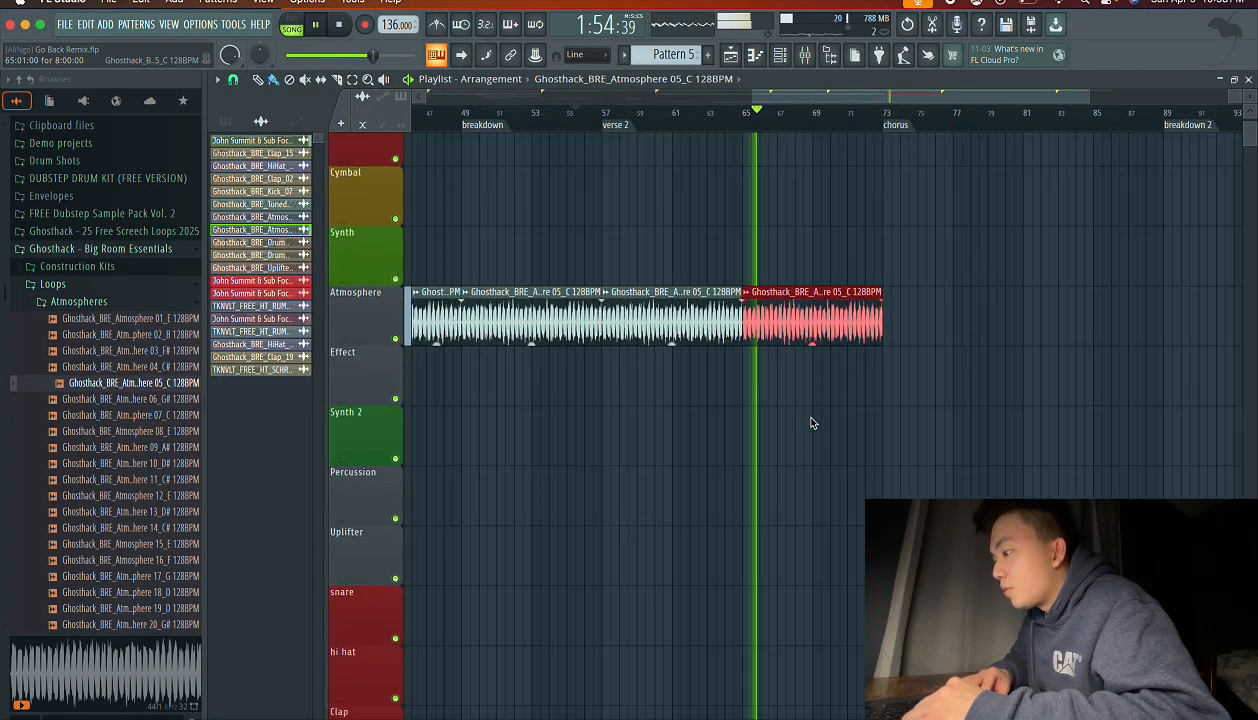
{"action": "scroll", "coordinate": [812, 423], "scroll_direction": "up", "scroll_amount": 3}
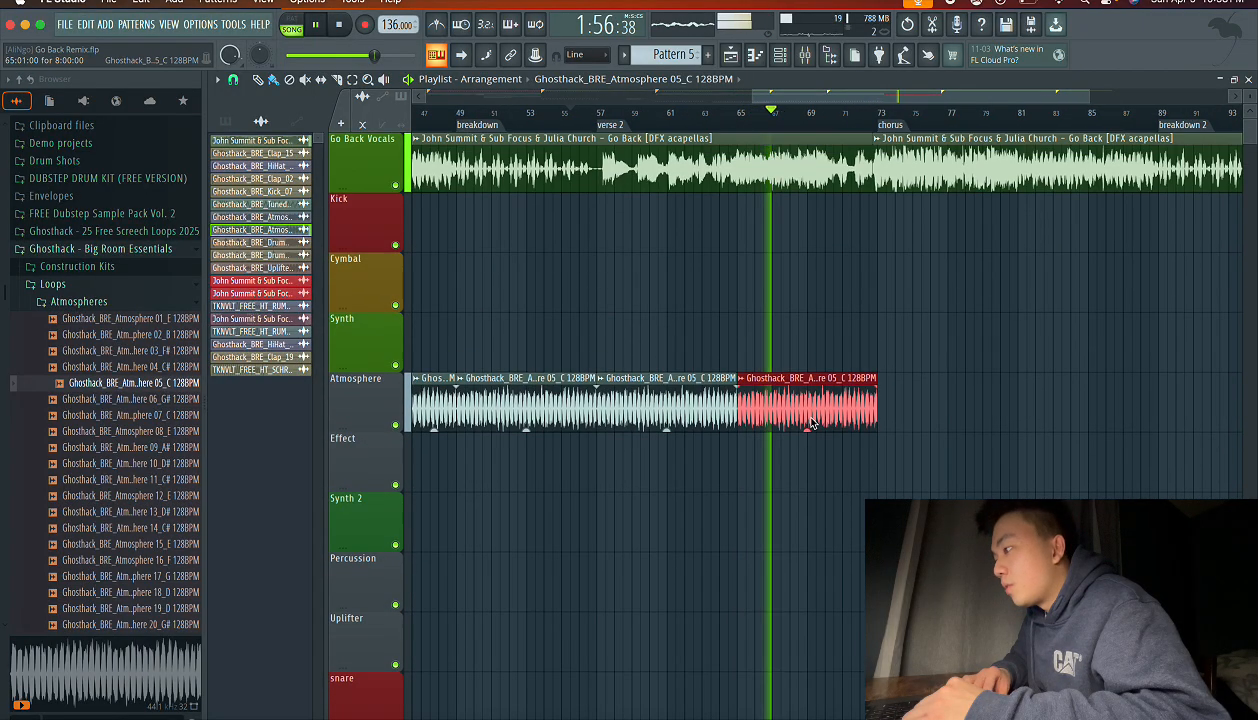
{"action": "scroll", "coordinate": [724, 449], "scroll_direction": "down", "scroll_amount": 2}
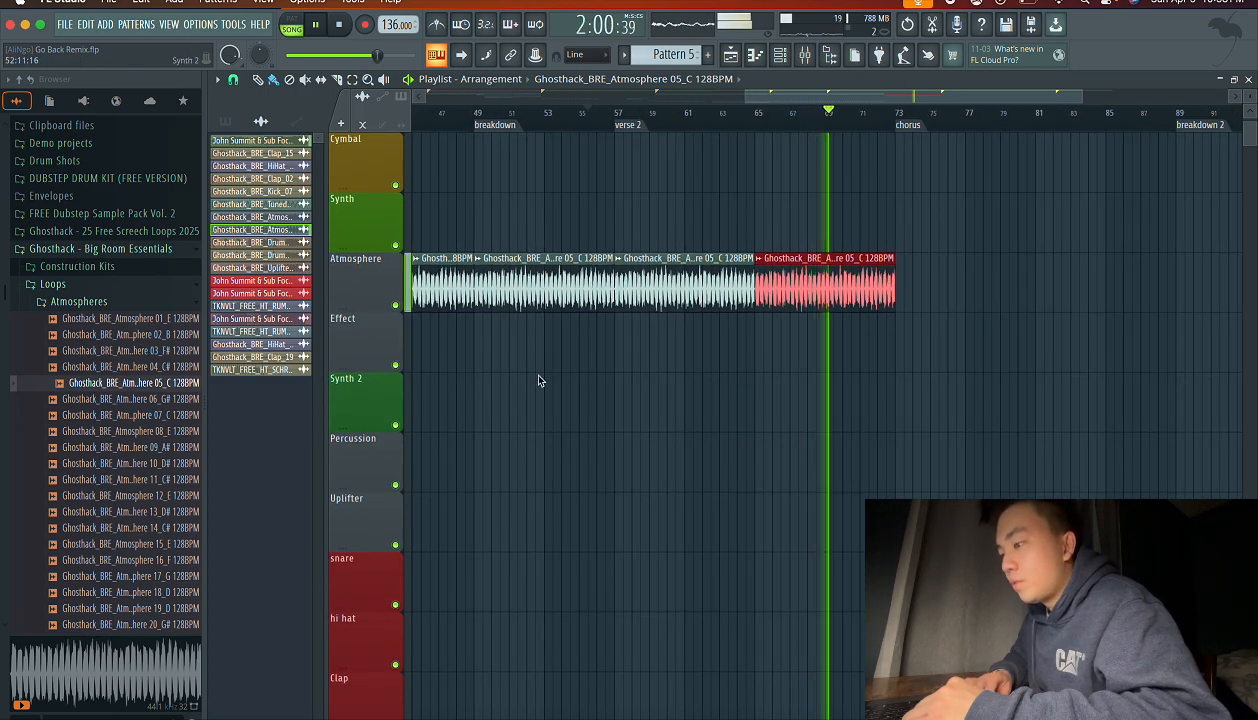
{"action": "scroll", "coordinate": [538, 380], "scroll_direction": "down", "scroll_amount": 5}
{"action": "scroll", "coordinate": [535, 380], "scroll_direction": "up", "scroll_amount": 4}
{"action": "scroll", "coordinate": [535, 380], "scroll_direction": "left", "scroll_amount": 5}
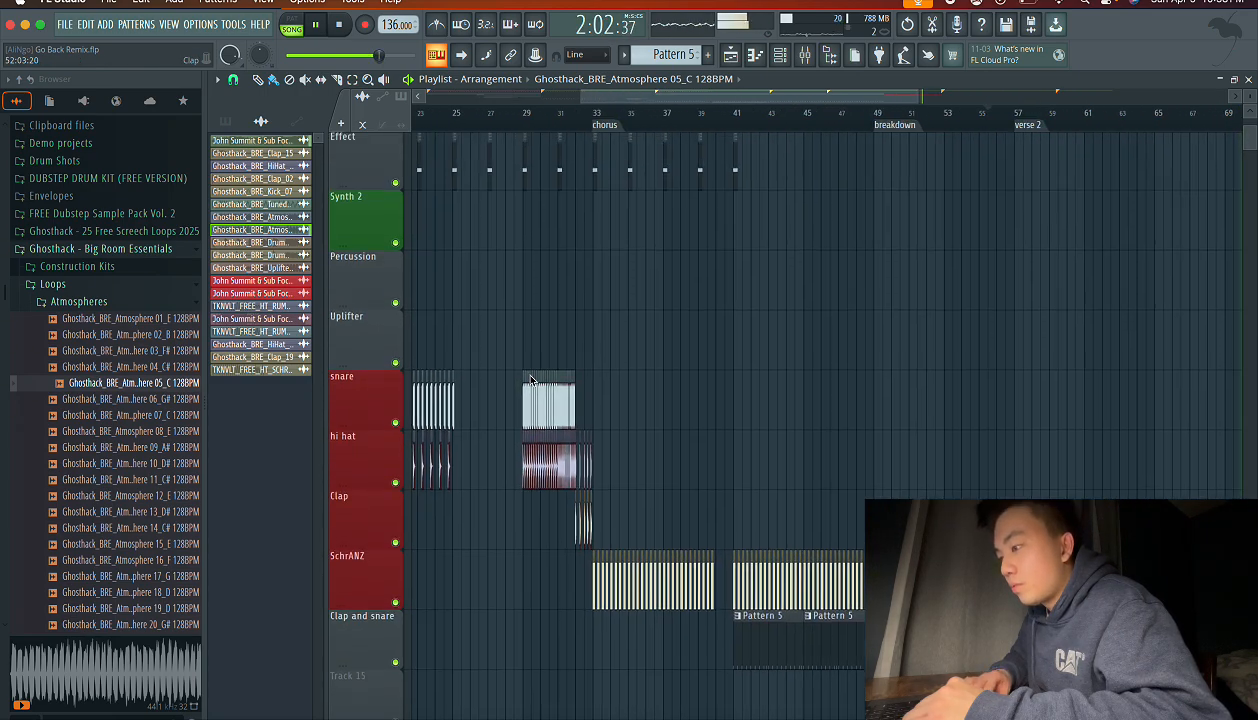
{"action": "scroll", "coordinate": [528, 379], "scroll_direction": "up", "scroll_amount": 3}
{"action": "scroll", "coordinate": [528, 379], "scroll_direction": "right", "scroll_amount": 4}
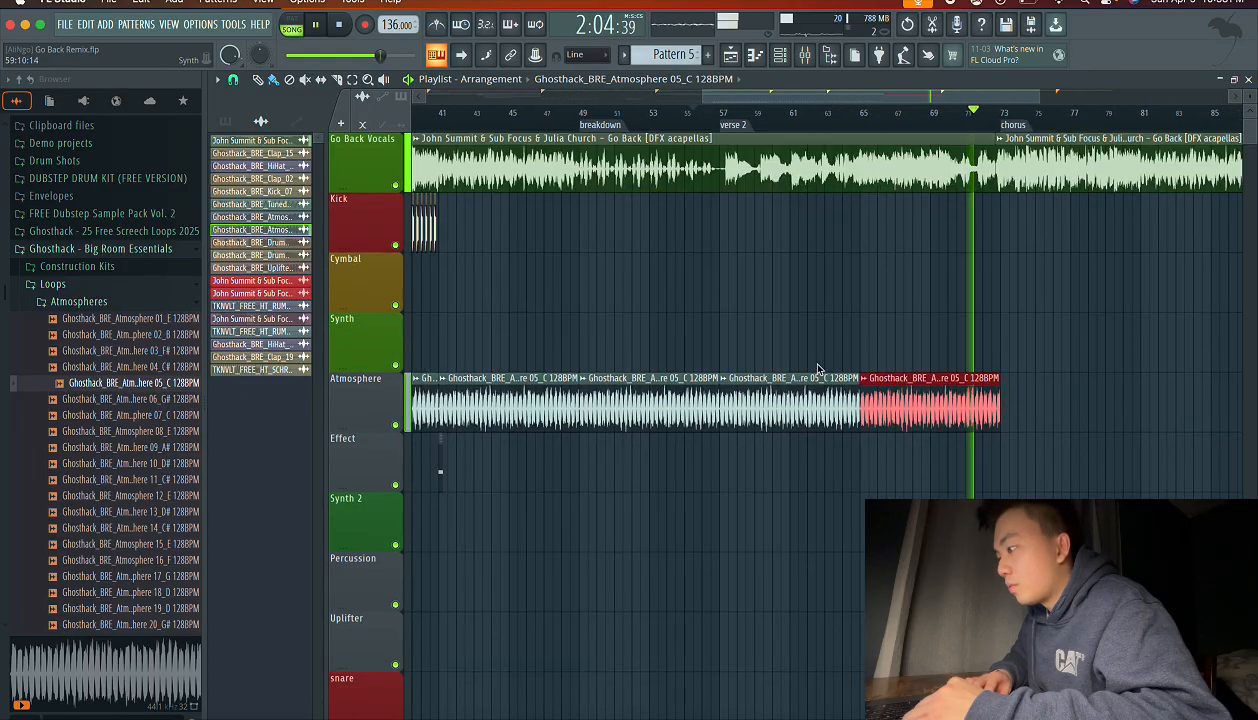
- Stop playback and save the remix project
{"action": "key", "text": "space"}
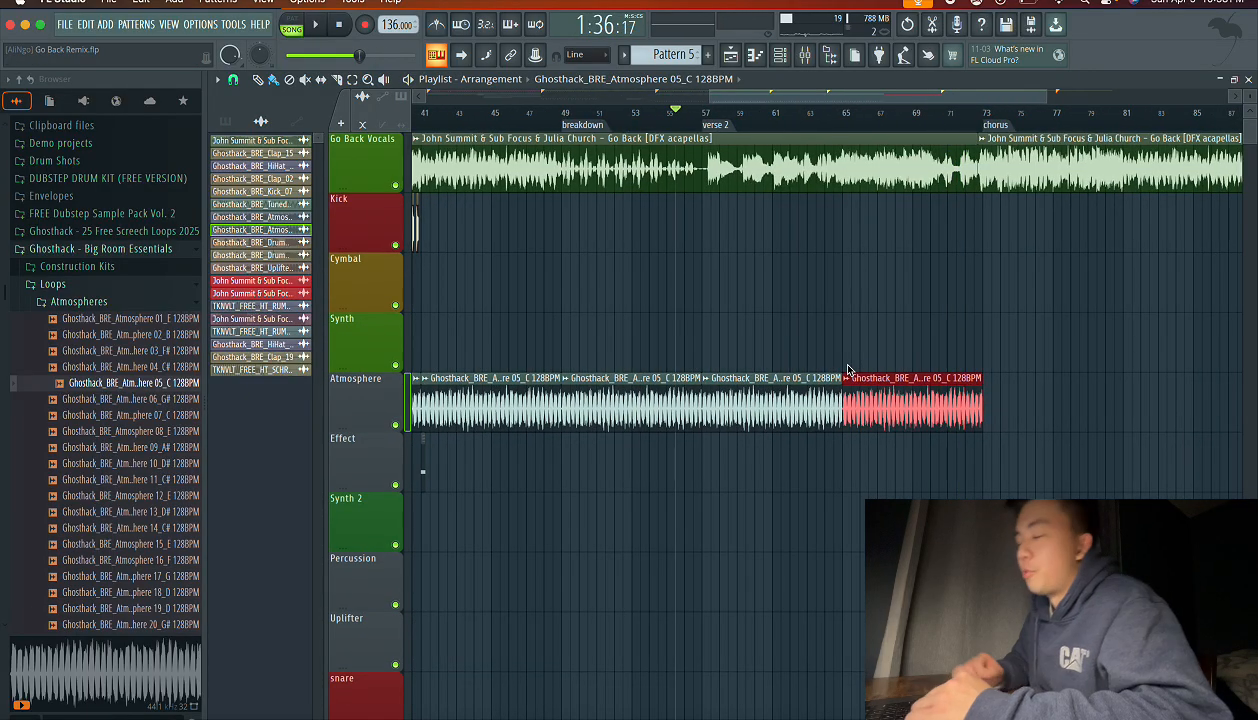
{"action": "key", "text": "super+s"}
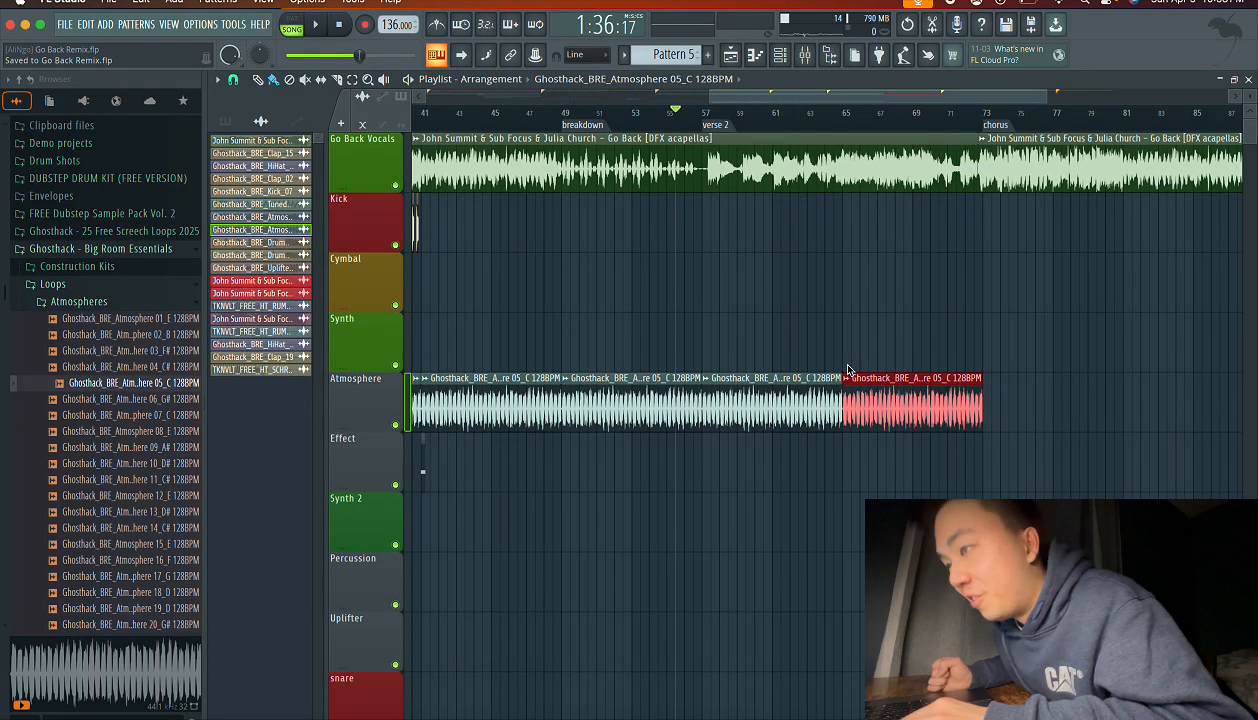
- Review the whole arrangement from the intro through verse 1, chorus, breakdown and verse 2
{"action": "scroll", "coordinate": [848, 370], "scroll_direction": "left", "scroll_amount": 5}
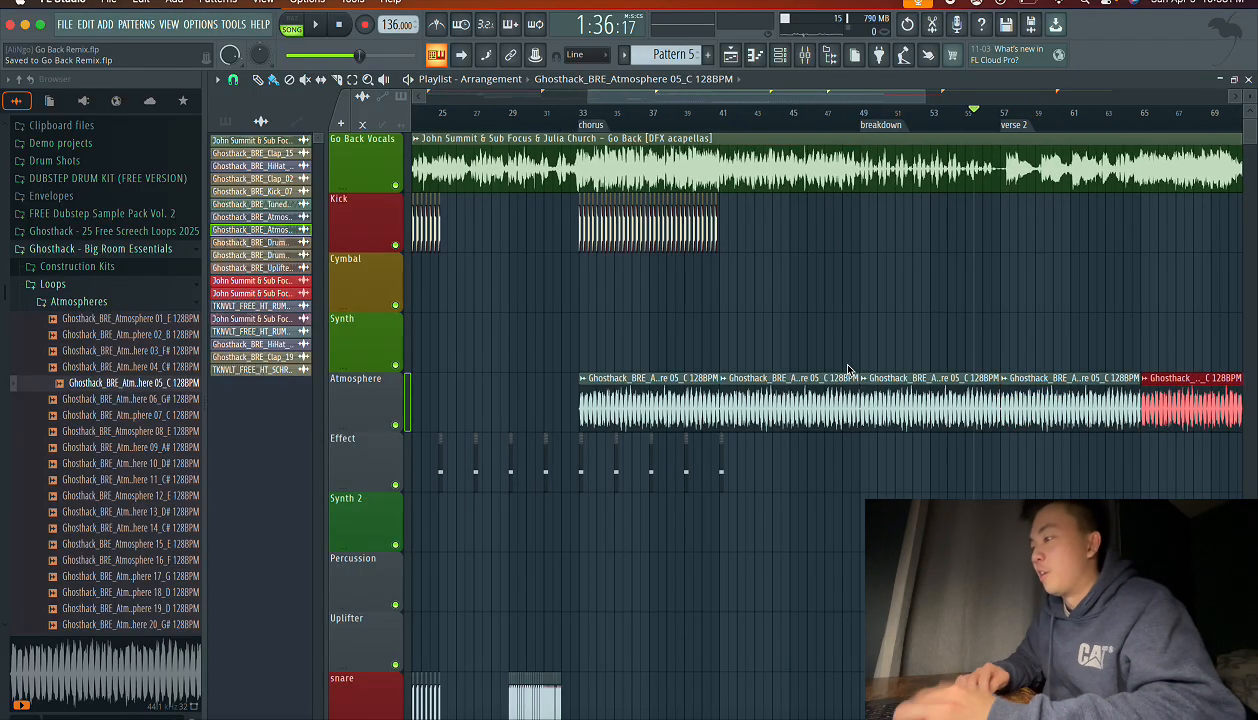
{"action": "scroll", "coordinate": [848, 370], "scroll_direction": "down", "scroll_amount": 3}
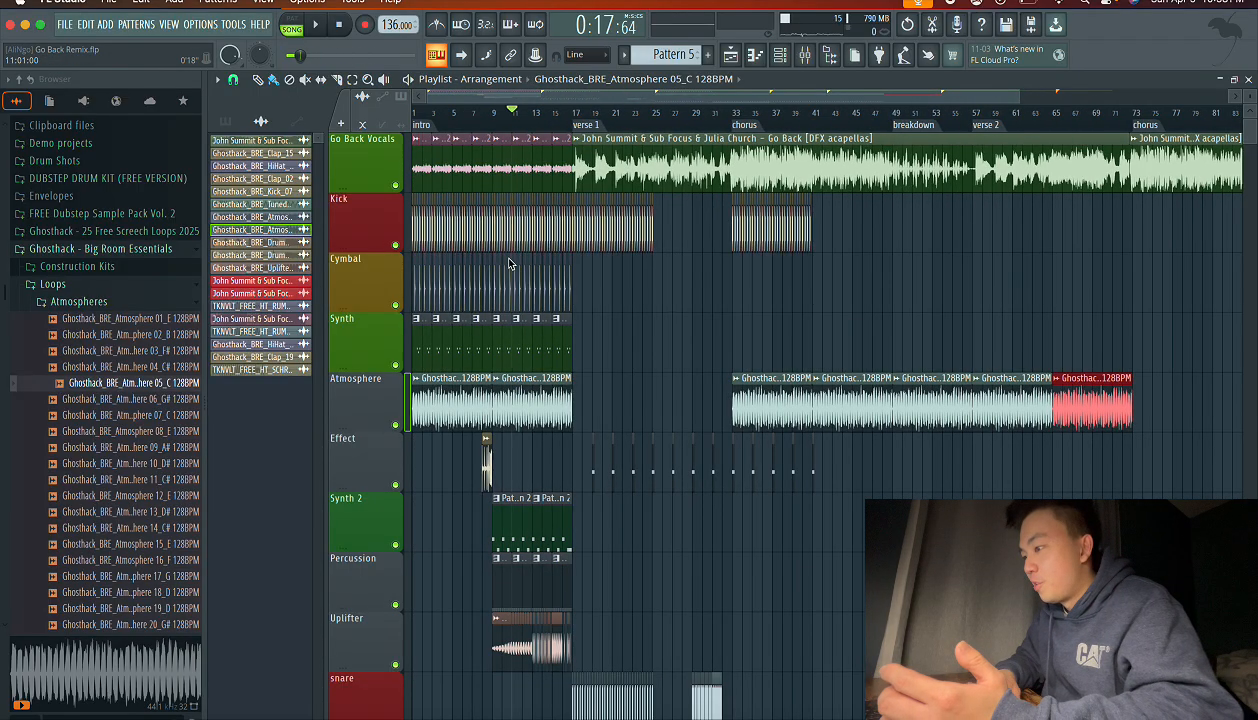
{"action": "scroll", "coordinate": [688, 360], "scroll_direction": "down", "scroll_amount": 3}
{"action": "scroll", "coordinate": [690, 365], "scroll_direction": "up", "scroll_amount": 3}
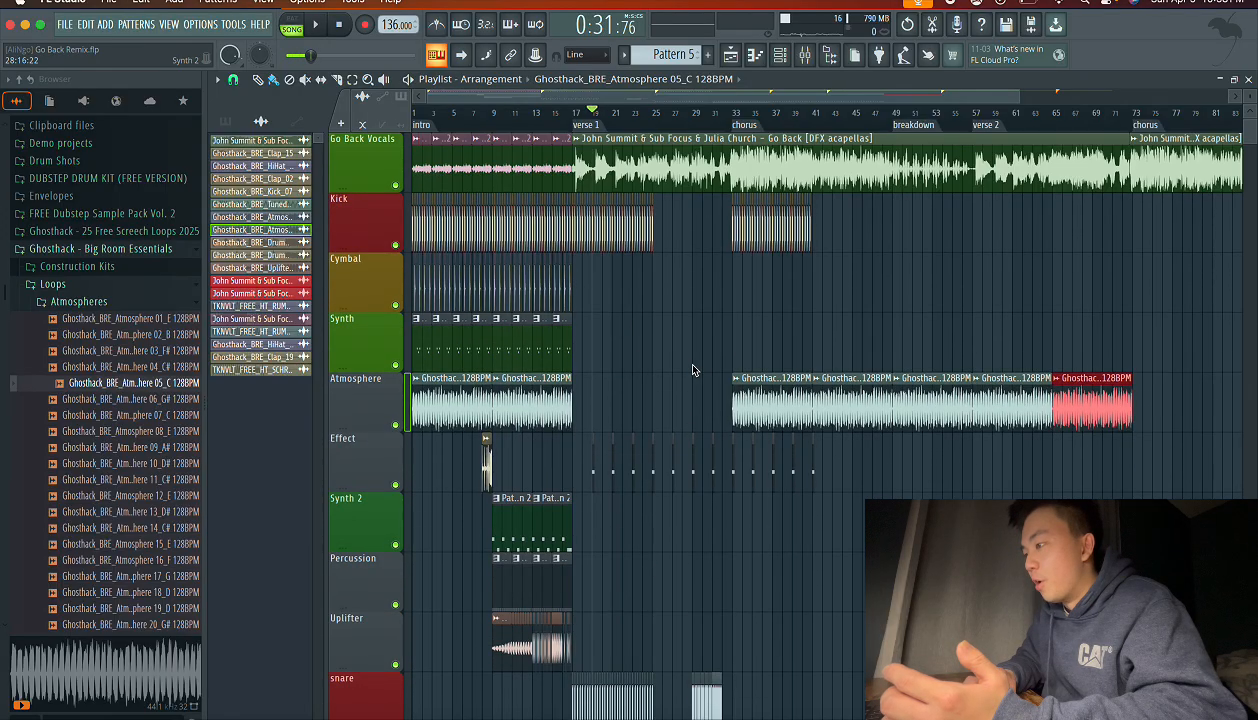